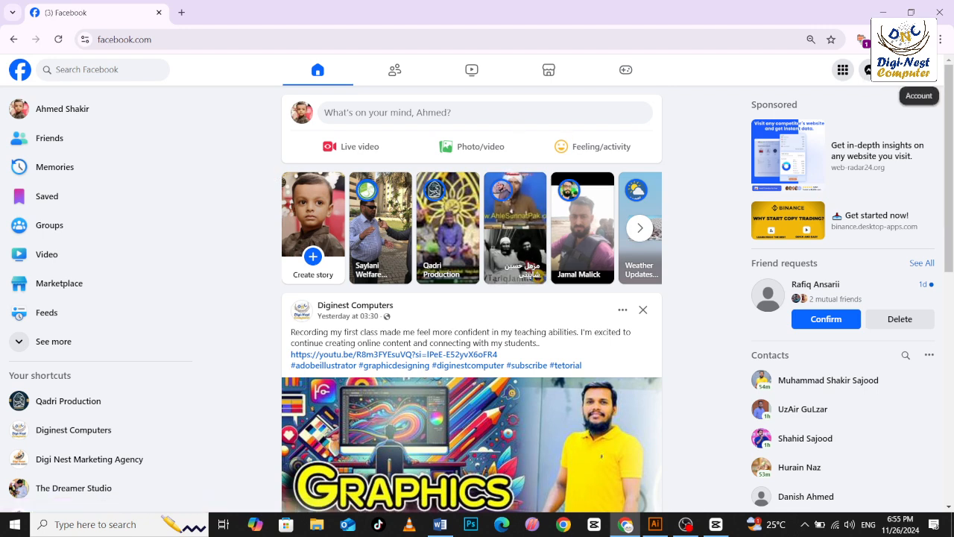
Switch to the Diginest Computers page profile and open its featured Digital Marketing post from 1 November.
{"action": "left_click", "coordinate": [868, 69]}
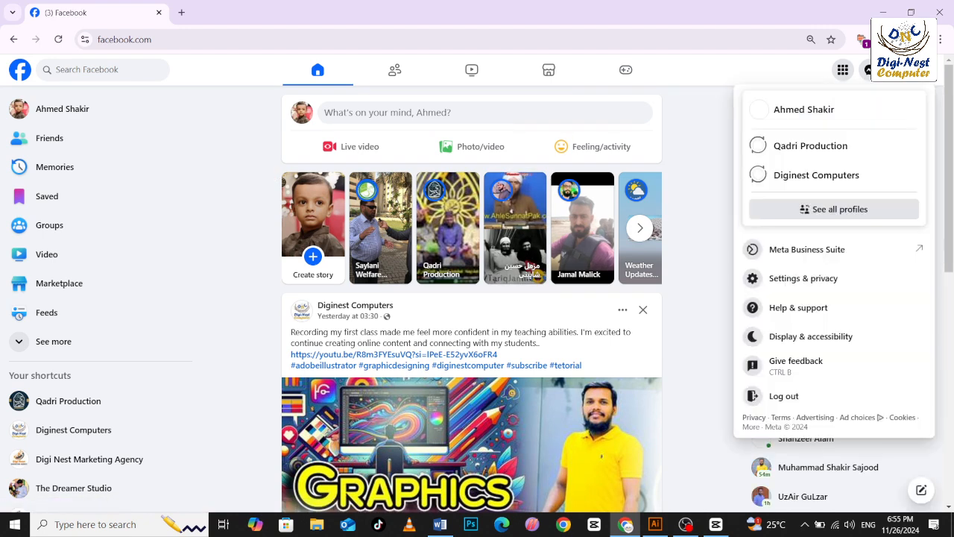
{"action": "left_click", "coordinate": [855, 185]}
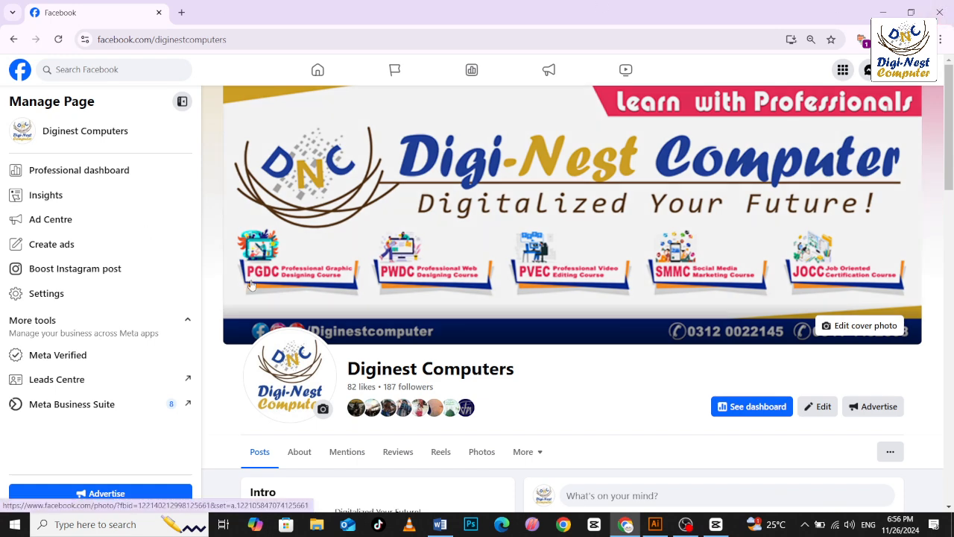
{"action": "scroll", "coordinate": [440, 231], "scroll_direction": "down", "scroll_amount": 3}
{"action": "scroll", "coordinate": [440, 231], "scroll_direction": "down", "scroll_amount": 10}
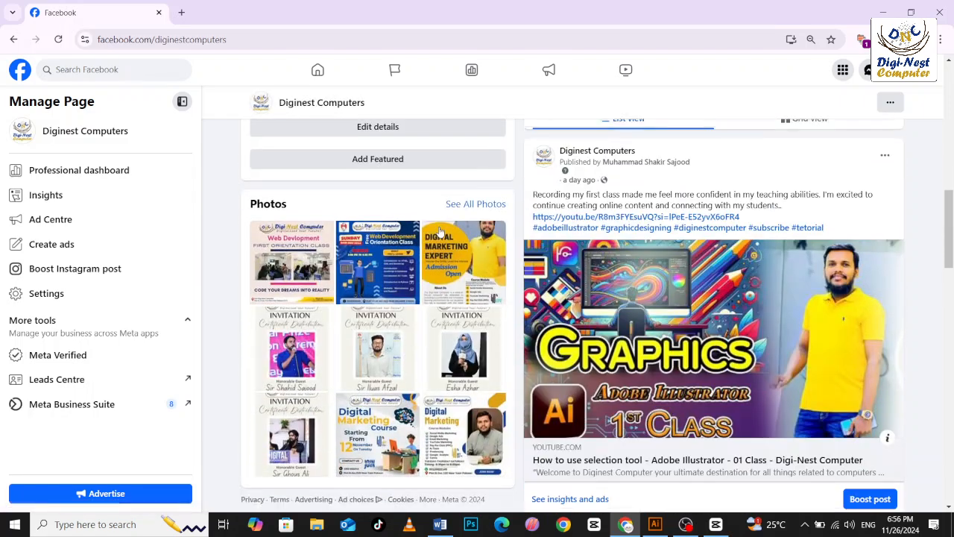
{"action": "scroll", "coordinate": [559, 278], "scroll_direction": "up", "scroll_amount": 5}
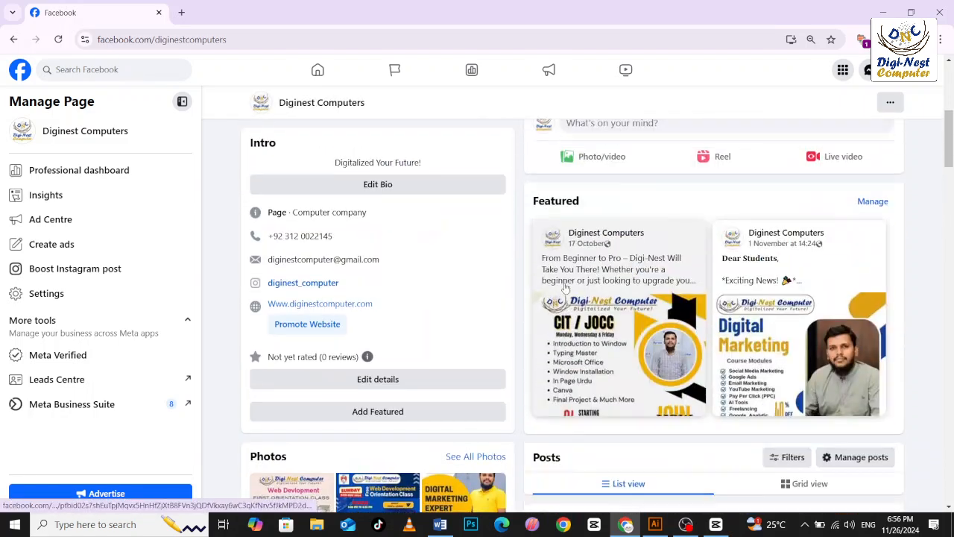
{"action": "scroll", "coordinate": [566, 287], "scroll_direction": "down", "scroll_amount": 1}
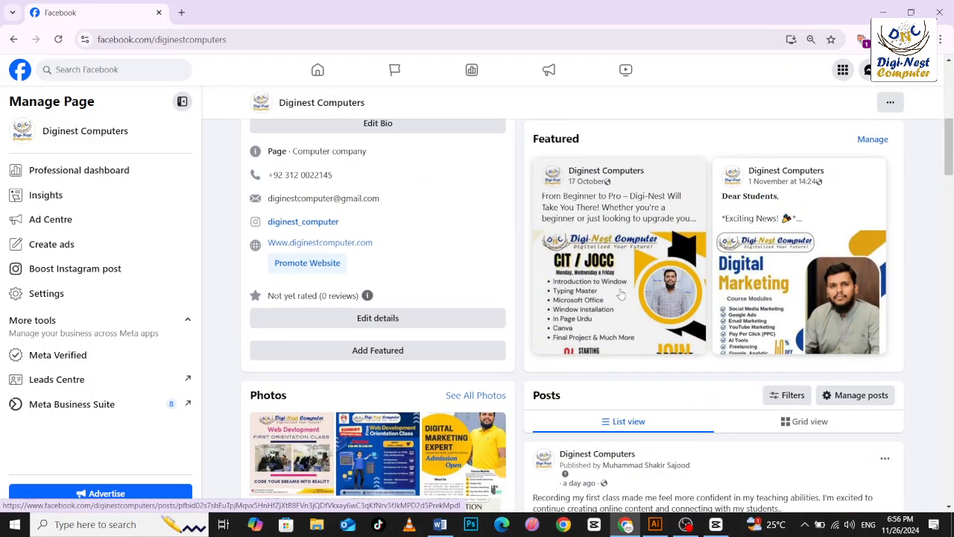
{"action": "left_click", "coordinate": [787, 281]}
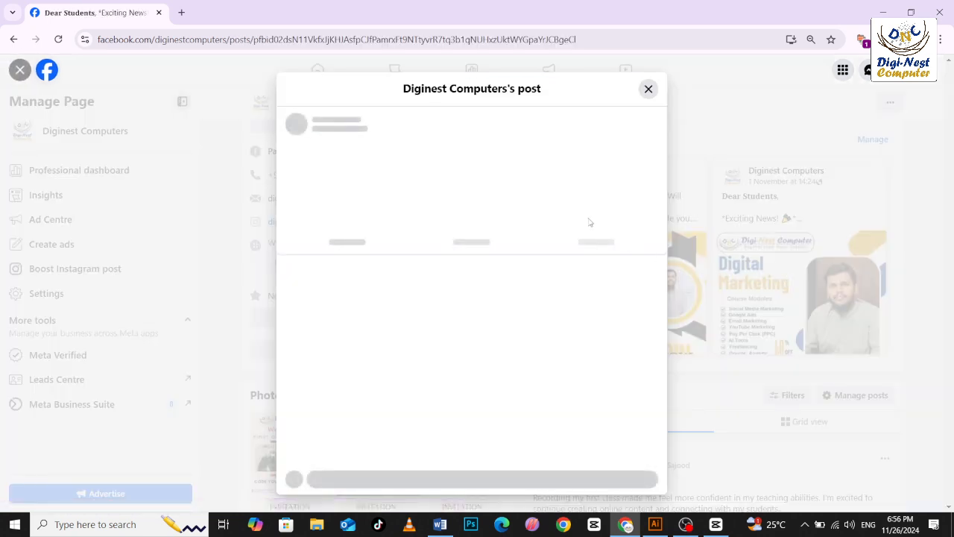
Look through the Digital Marketing post and start boosting it as an ad.
{"action": "scroll", "coordinate": [532, 260], "scroll_direction": "down", "scroll_amount": 4}
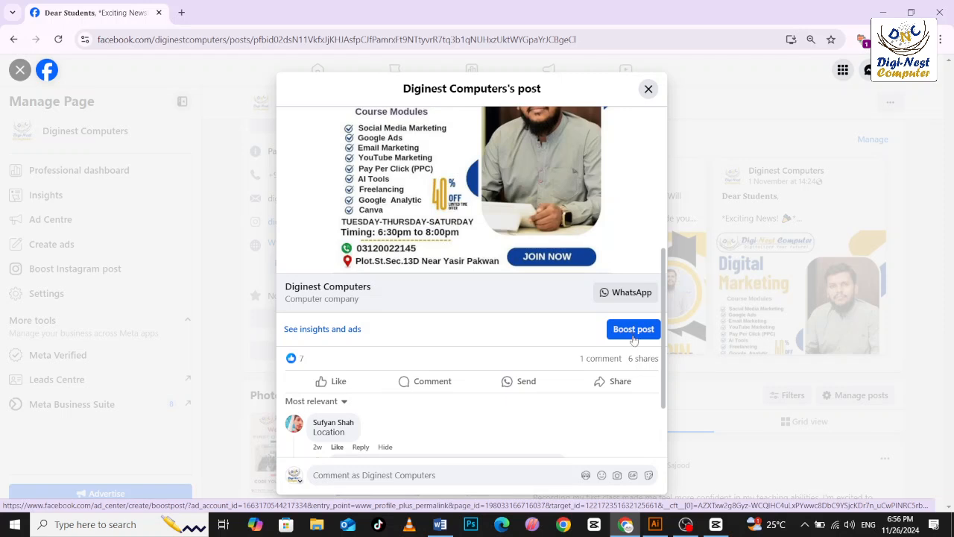
{"action": "scroll", "coordinate": [340, 422], "scroll_direction": "down", "scroll_amount": 2}
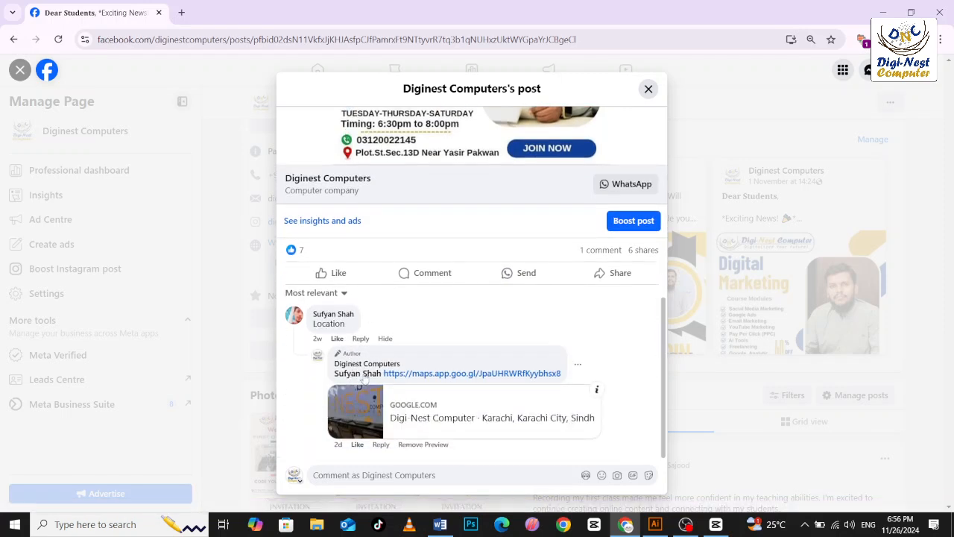
{"action": "scroll", "coordinate": [376, 345], "scroll_direction": "up", "scroll_amount": 3}
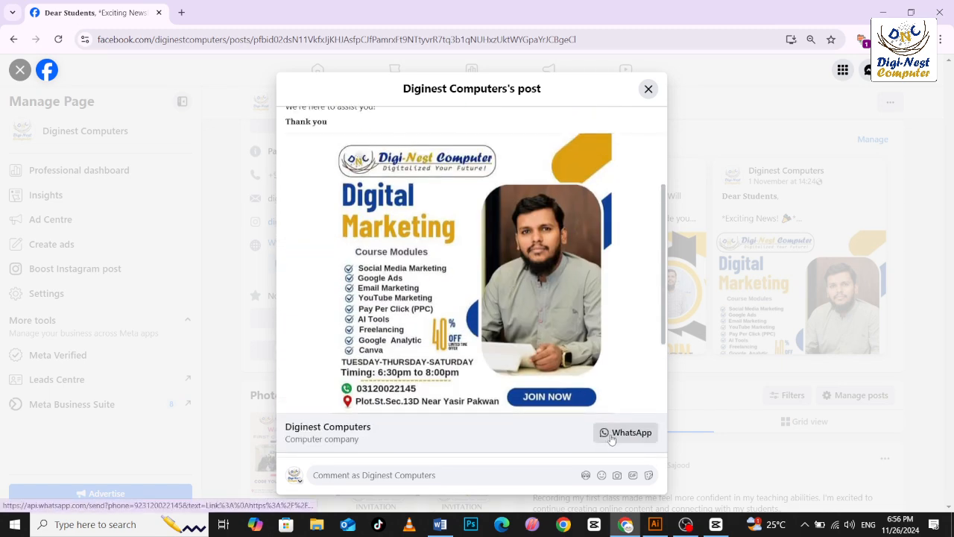
{"action": "scroll", "coordinate": [611, 438], "scroll_direction": "down", "scroll_amount": 2}
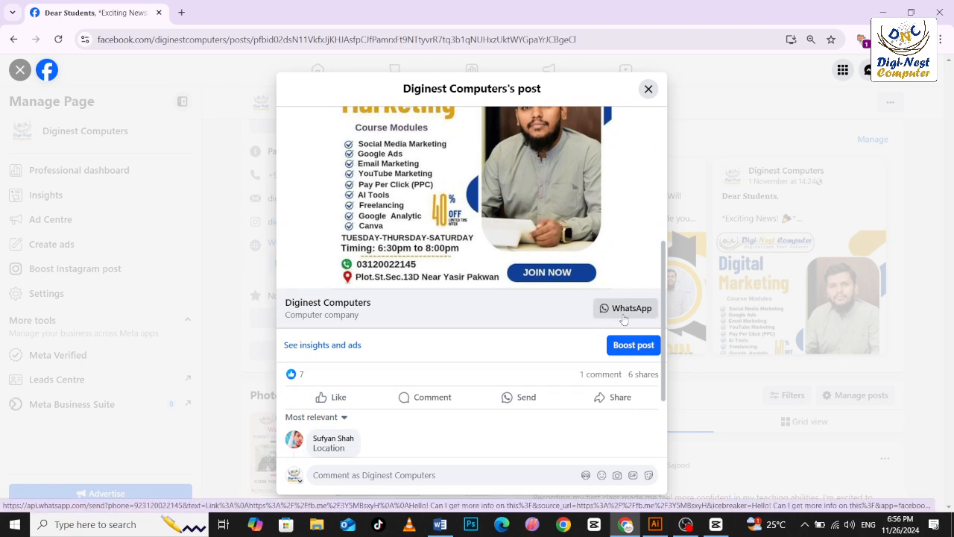
{"action": "left_click", "coordinate": [628, 344]}
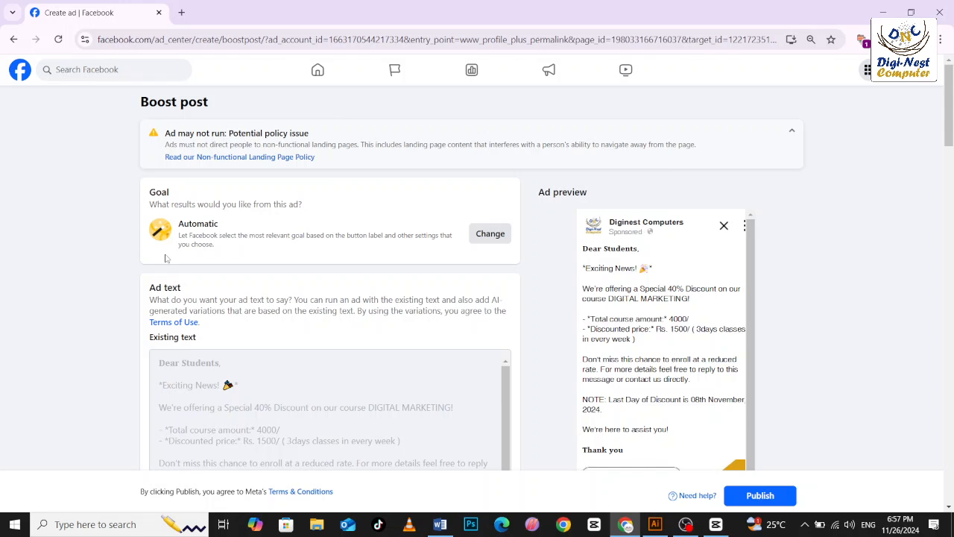
Review the available goal options for the ad and leave them without changing the goal.
{"action": "left_click", "coordinate": [483, 233]}
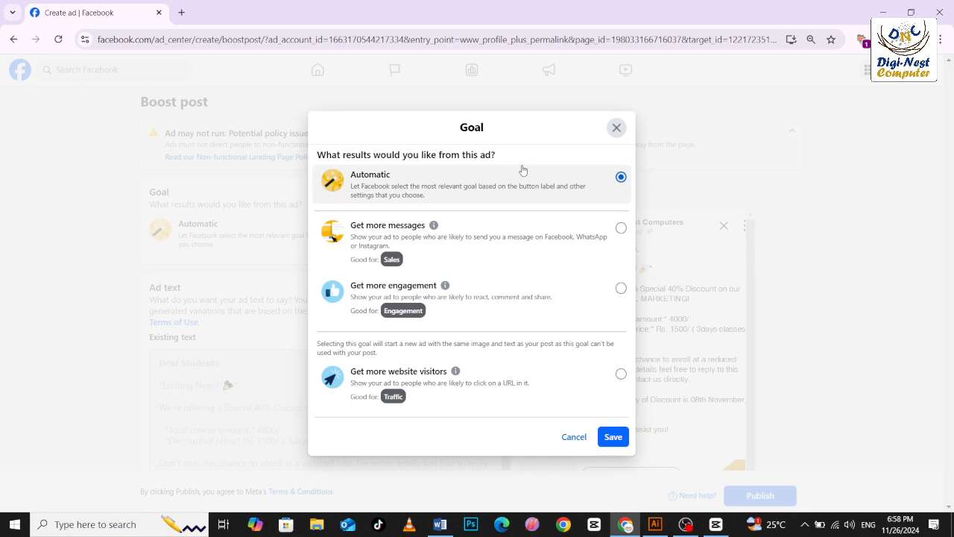
{"action": "left_click", "coordinate": [618, 128]}
Examine the boost settings from the existing ad text and AI text variations through Advantage+ creative to the messaging options.
{"action": "scroll", "coordinate": [235, 276], "scroll_direction": "down", "scroll_amount": 3}
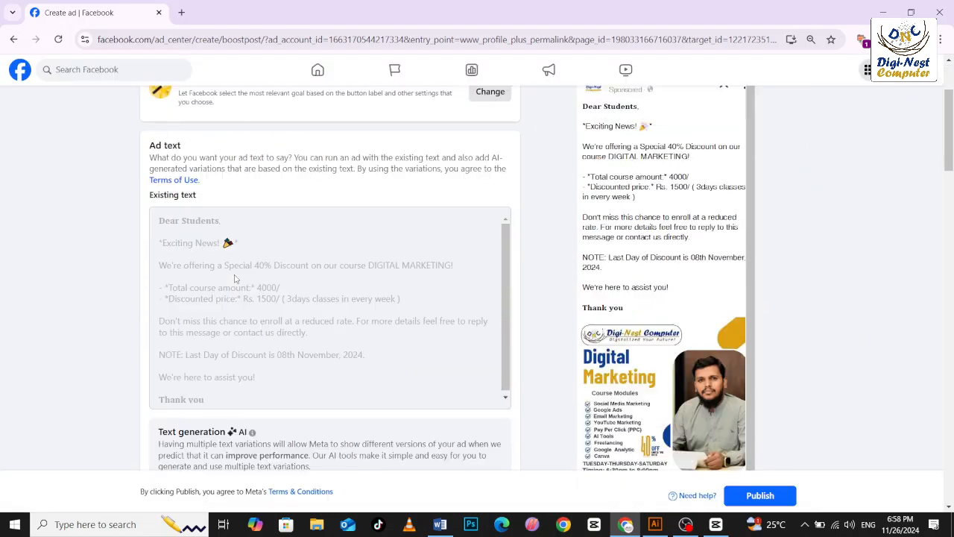
{"action": "scroll", "coordinate": [233, 261], "scroll_direction": "up", "scroll_amount": 1}
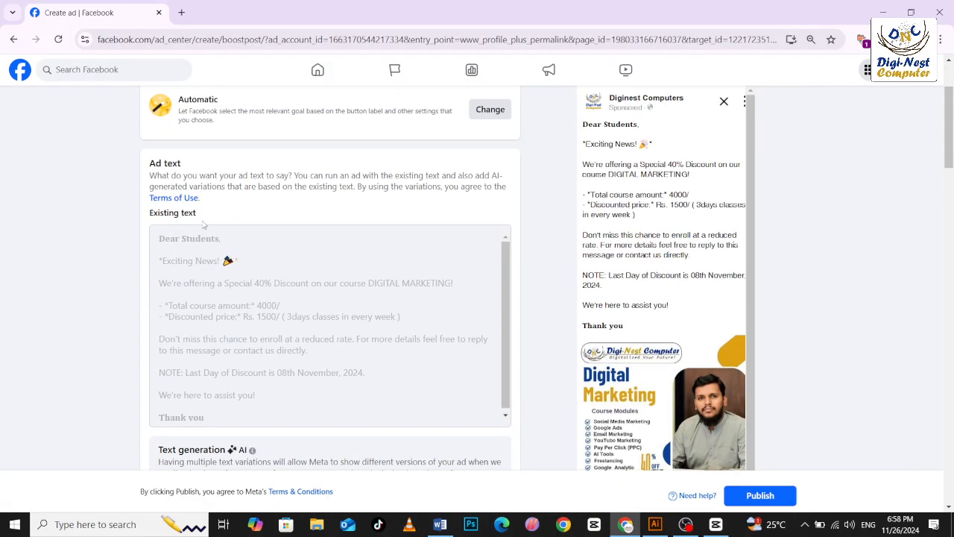
{"action": "scroll", "coordinate": [197, 223], "scroll_direction": "down", "scroll_amount": 1}
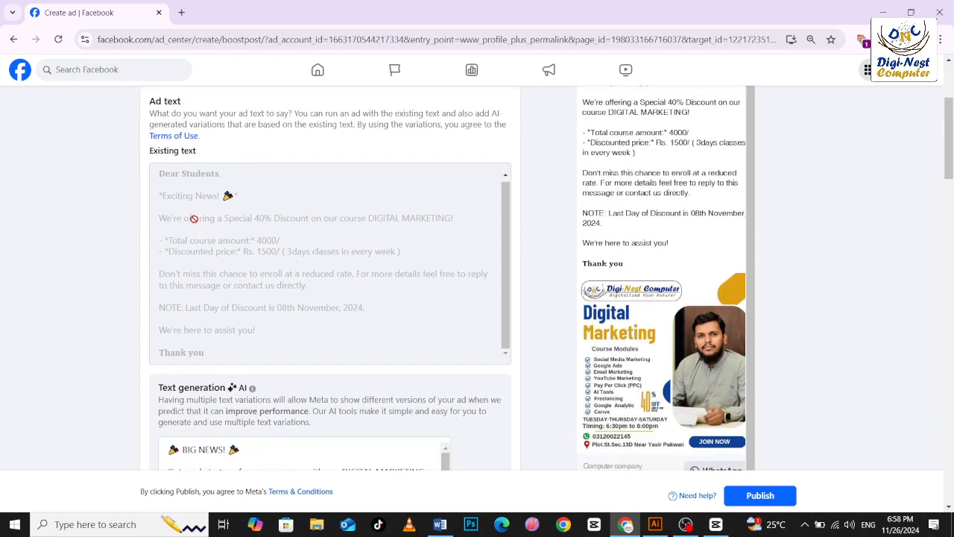
{"action": "scroll", "coordinate": [335, 318], "scroll_direction": "down", "scroll_amount": 3}
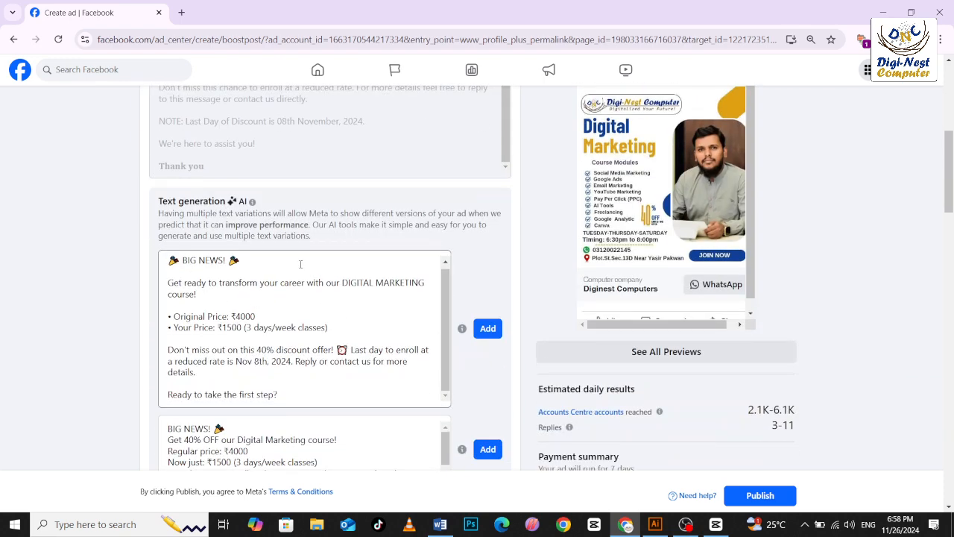
{"action": "scroll", "coordinate": [255, 303], "scroll_direction": "up", "scroll_amount": 5}
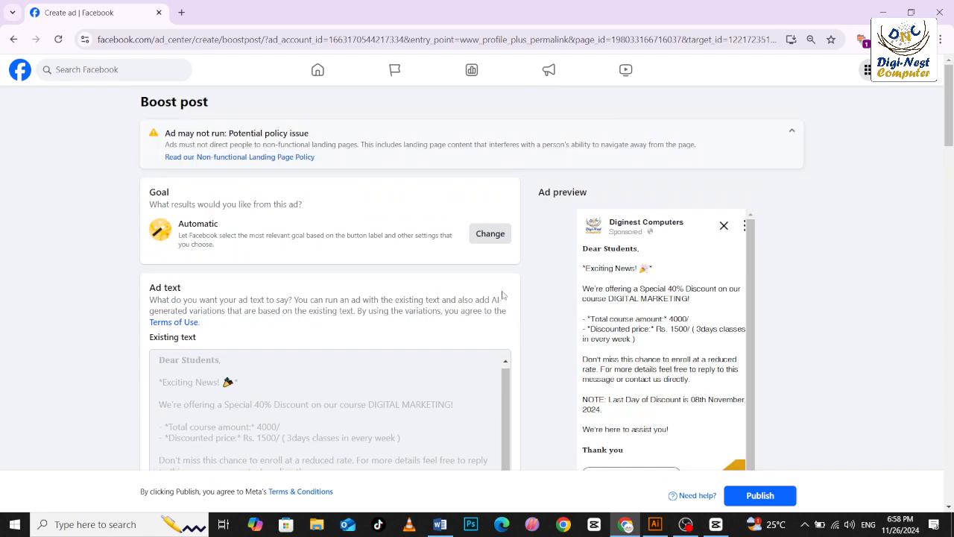
{"action": "scroll", "coordinate": [715, 336], "scroll_direction": "down", "scroll_amount": 1}
{"action": "scroll", "coordinate": [641, 351], "scroll_direction": "down", "scroll_amount": 6}
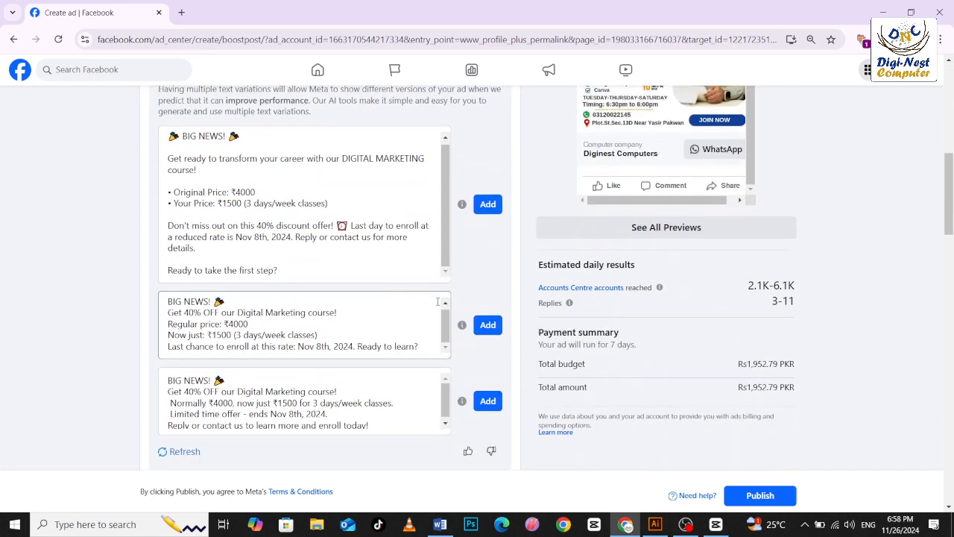
{"action": "scroll", "coordinate": [391, 343], "scroll_direction": "down", "scroll_amount": 4}
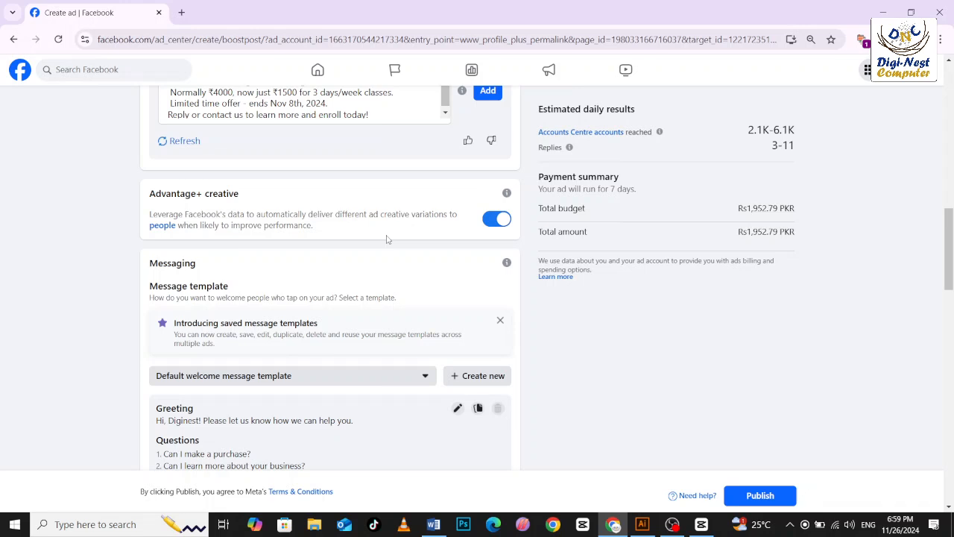
{"action": "scroll", "coordinate": [249, 261], "scroll_direction": "down", "scroll_amount": 3}
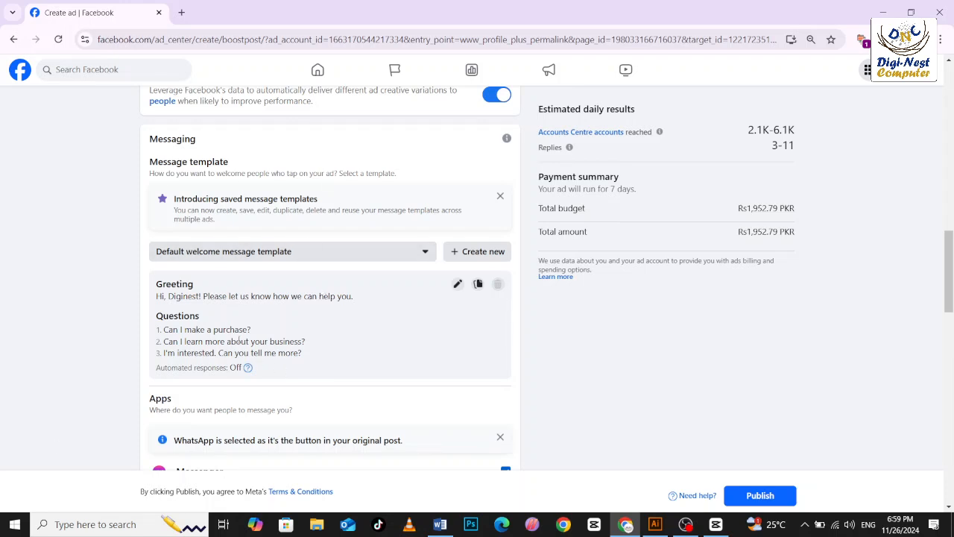
{"action": "scroll", "coordinate": [242, 347], "scroll_direction": "down", "scroll_amount": 2}
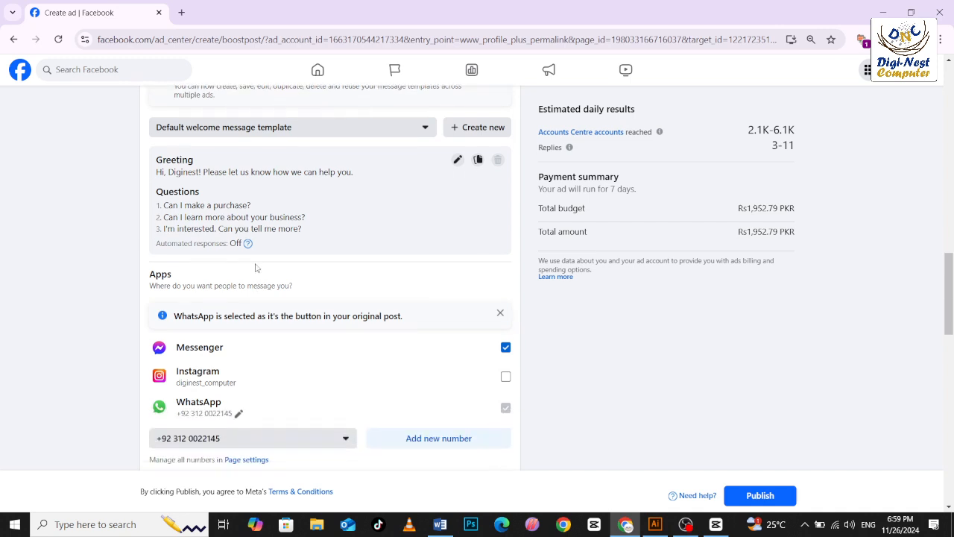
Edit the default welcome message template, replacing question 1 with "I am interested. can you tell me mor?", and save it.
{"action": "left_click", "coordinate": [457, 161]}
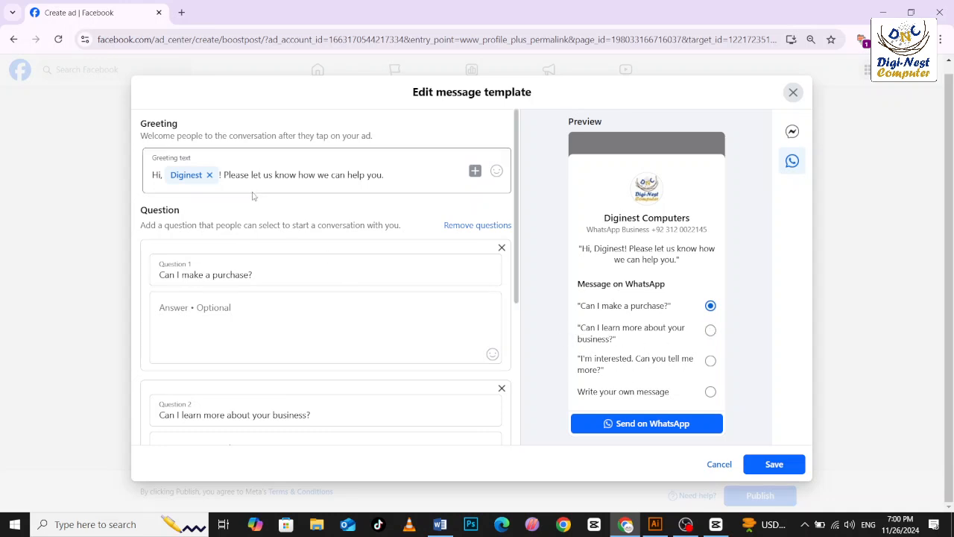
{"action": "left_click", "coordinate": [277, 271]}
{"action": "left_click_drag", "start_coordinate": [277, 271], "coordinate": [177, 274]}
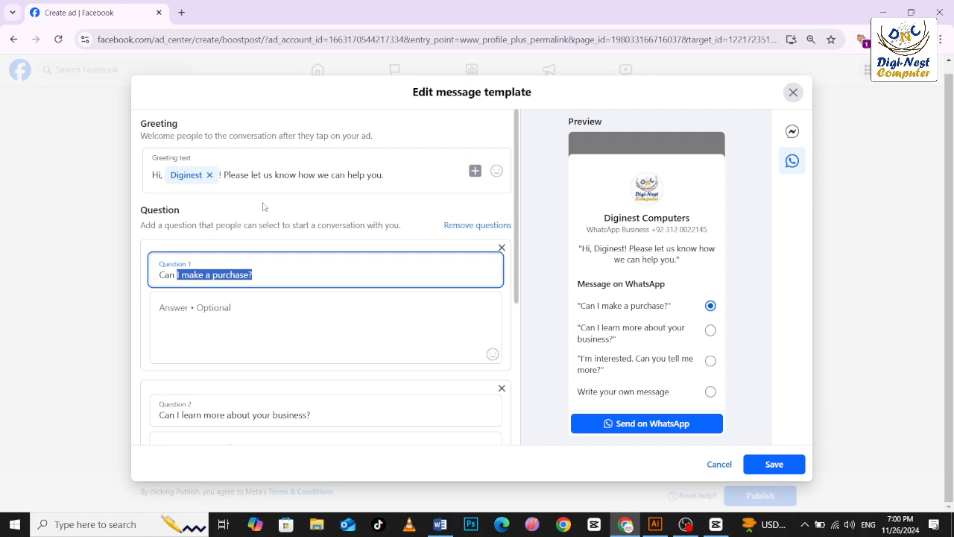
{"action": "left_click", "coordinate": [284, 274]}
{"action": "left_click_drag", "start_coordinate": [286, 274], "coordinate": [157, 274]}
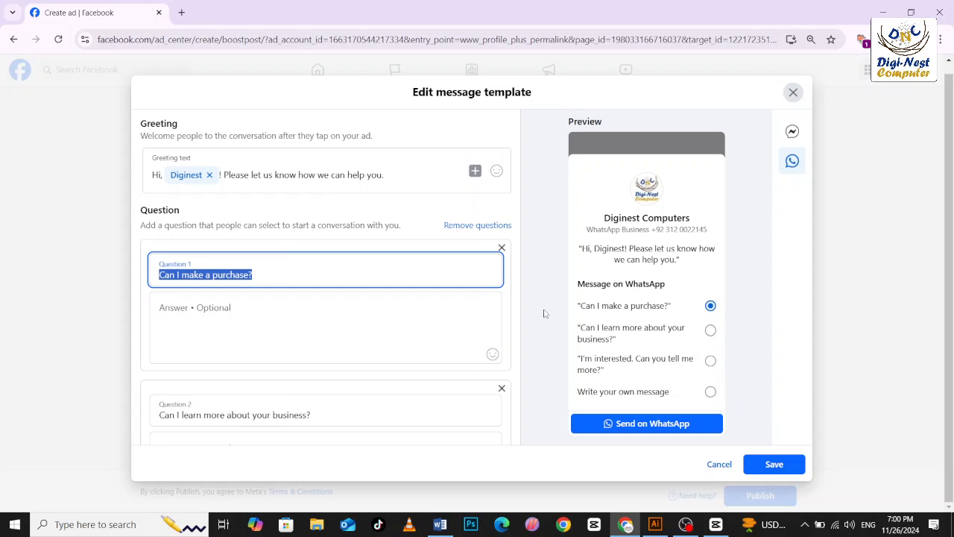
{"action": "type", "text": "I"}
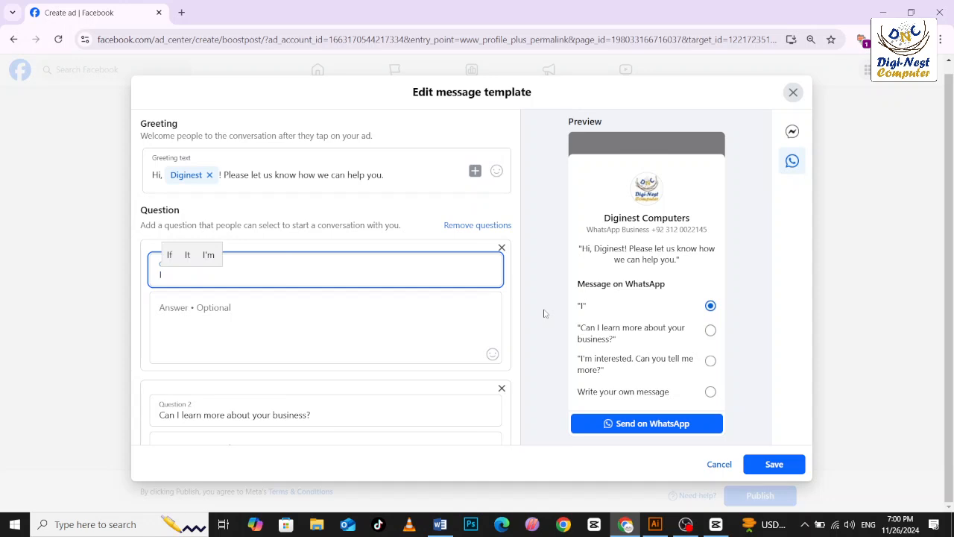
{"action": "type", "text": " am i"}
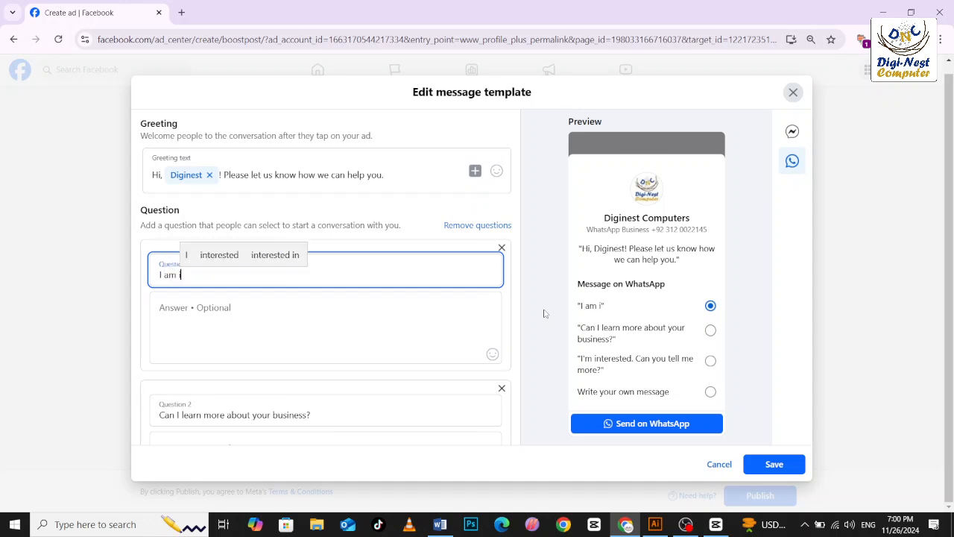
{"action": "type", "text": "nter"}
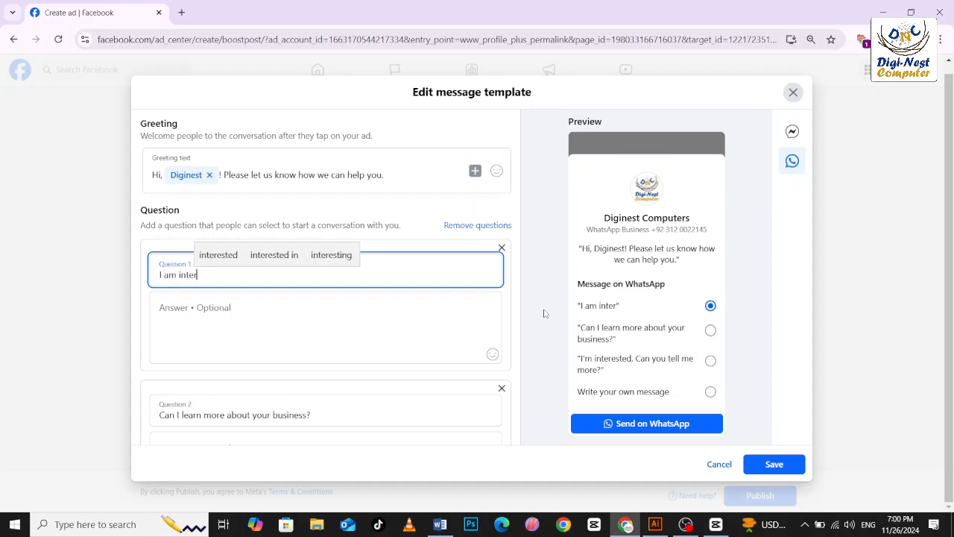
{"action": "type", "text": "esr"}
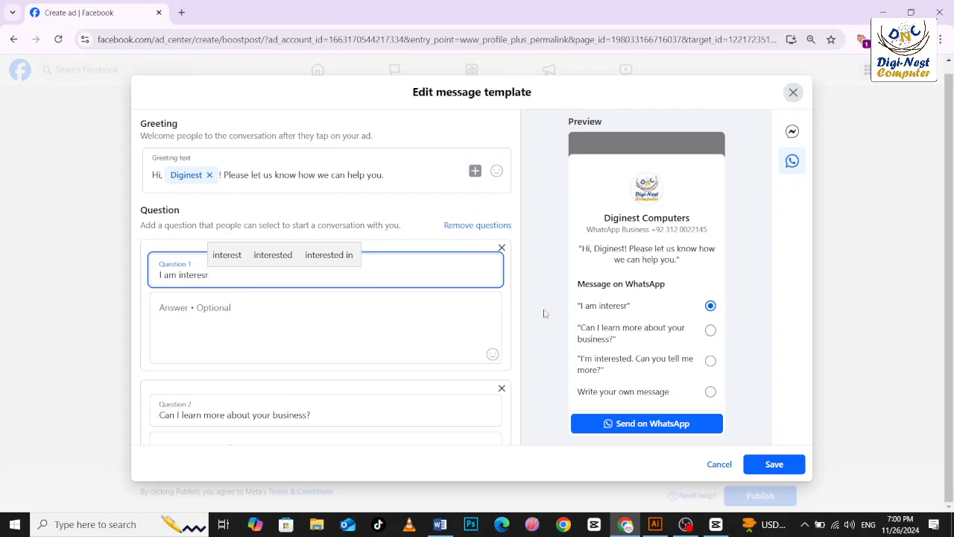
{"action": "key", "text": "BackSpace"}
{"action": "key", "text": "BackSpace"}
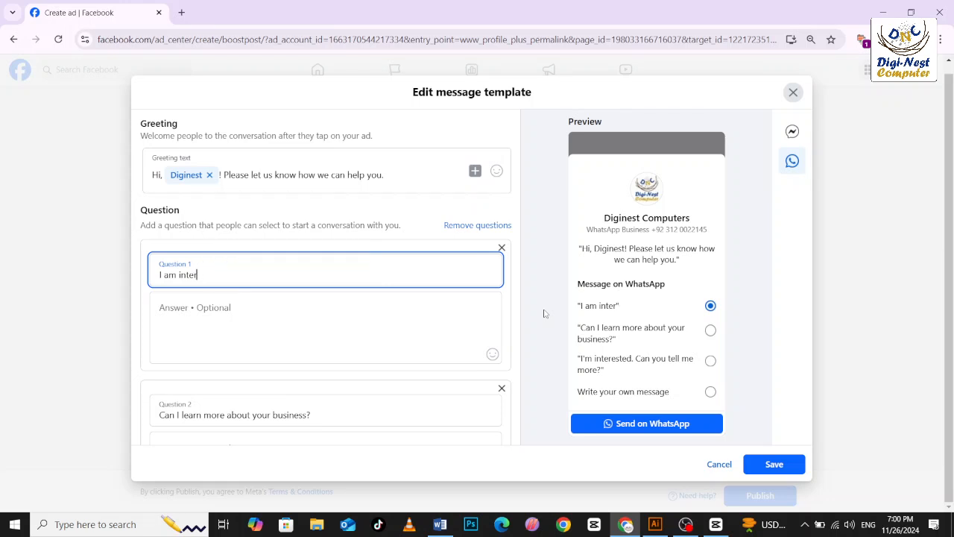
{"action": "type", "text": "ested"}
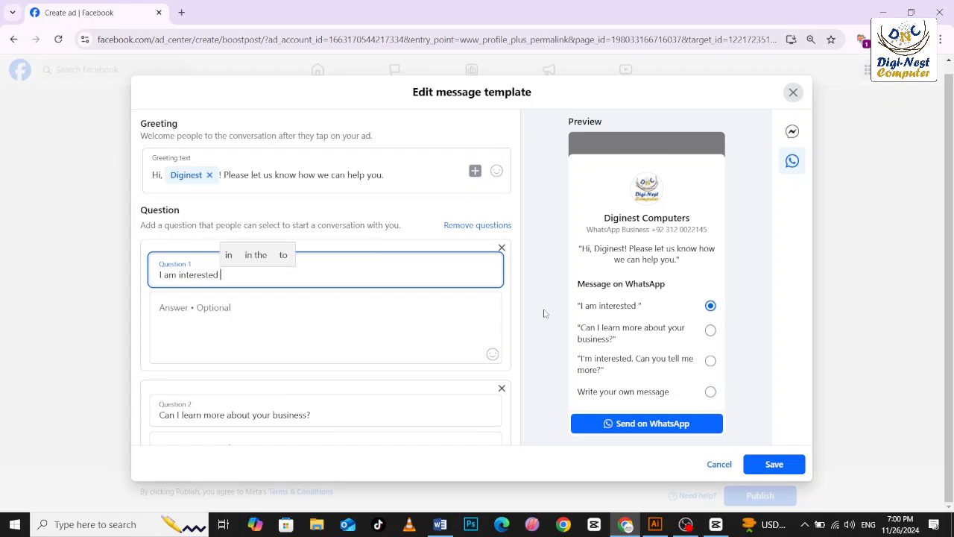
{"action": "key", "text": "BackSpace"}
{"action": "type", "text": ". can "}
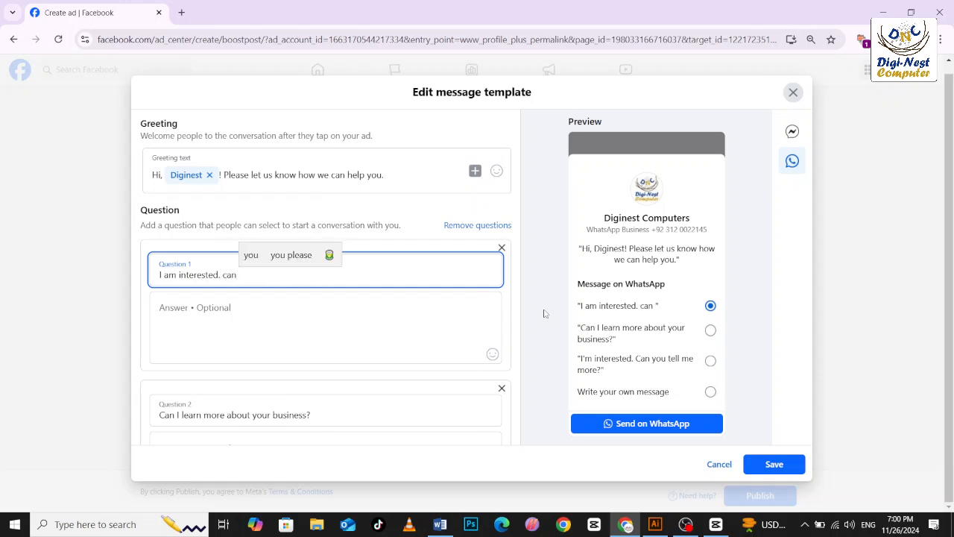
{"action": "type", "text": "y"}
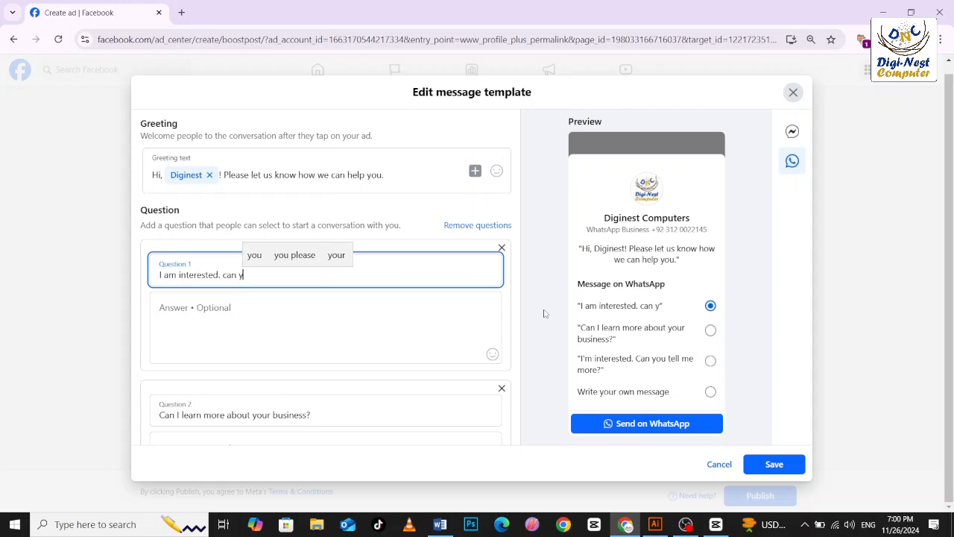
{"action": "type", "text": "ou te"}
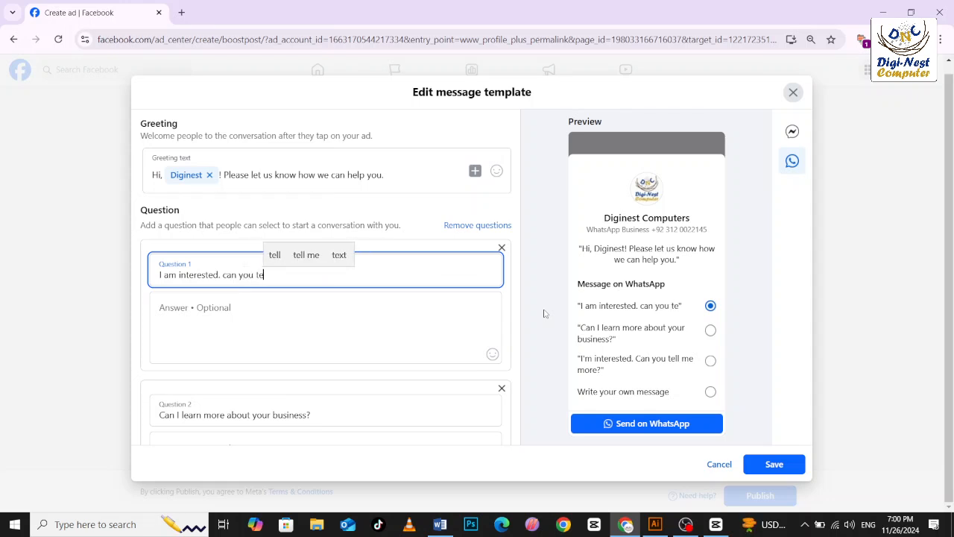
{"action": "type", "text": "ll me"}
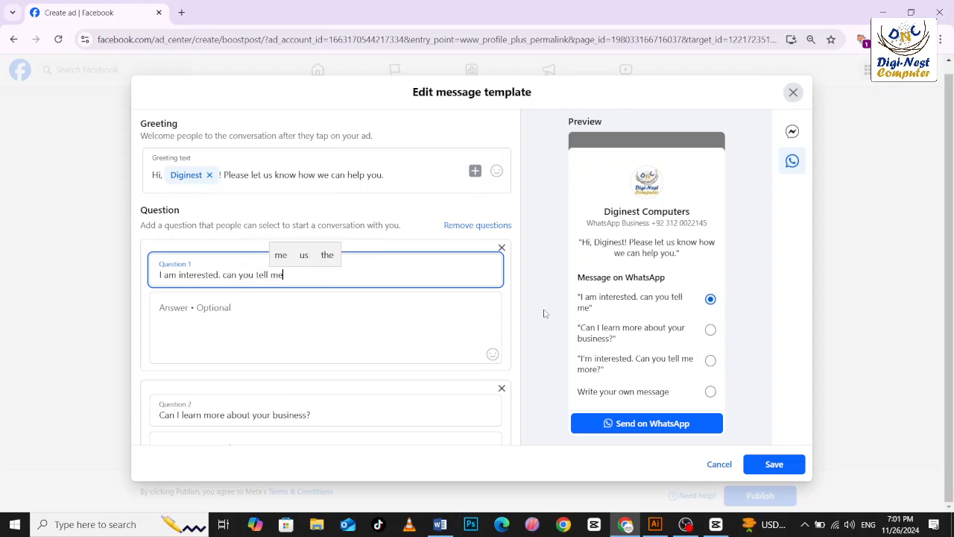
{"action": "type", "text": " mor"}
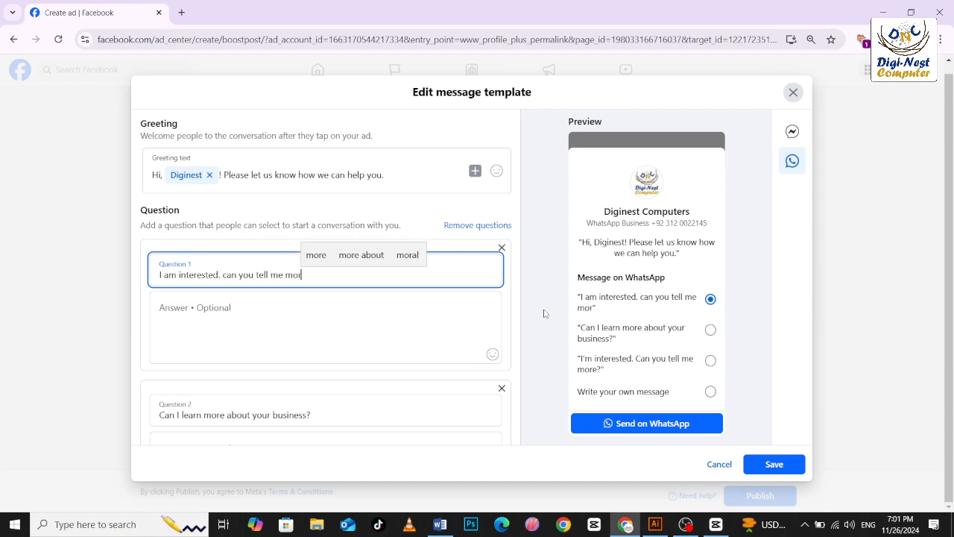
{"action": "type", "text": "\""}
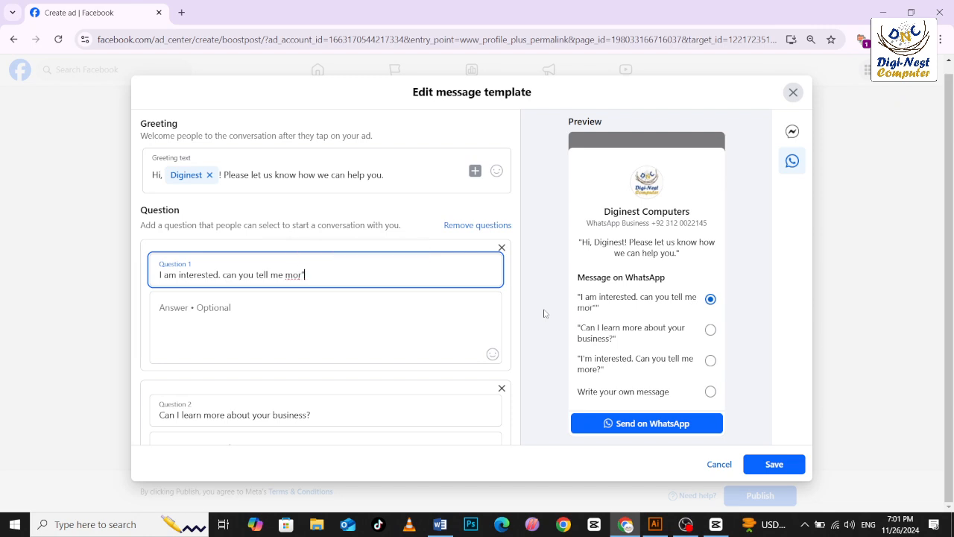
{"action": "key", "text": "BackSpace"}
{"action": "type", "text": "?"}
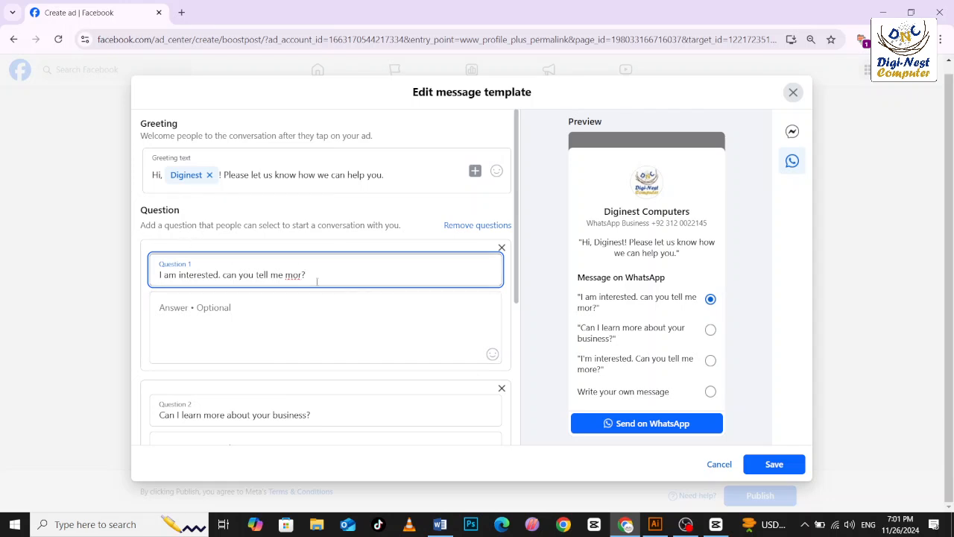
{"action": "left_click", "coordinate": [773, 463]}
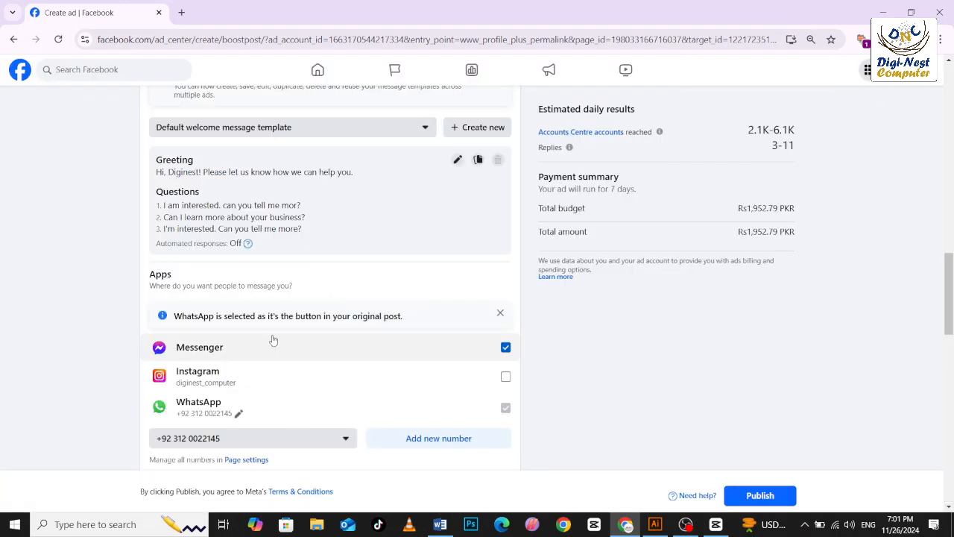
Deselect Messenger from the apps where people can message the page.
{"action": "scroll", "coordinate": [286, 335], "scroll_direction": "down", "scroll_amount": 1}
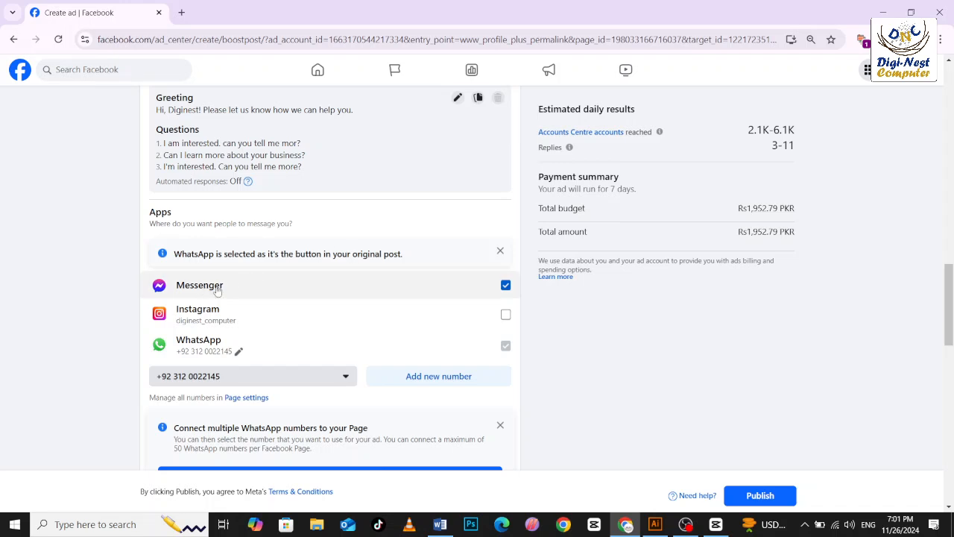
{"action": "left_click", "coordinate": [505, 286]}
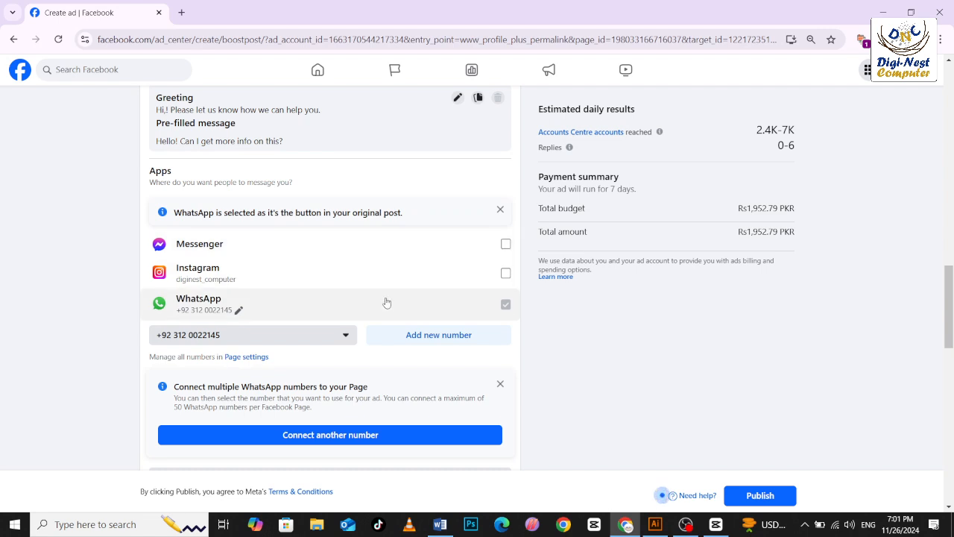
Enable the special ad category option to review its category choices, and turn it off again without selecting one.
{"action": "scroll", "coordinate": [388, 301], "scroll_direction": "down", "scroll_amount": 3}
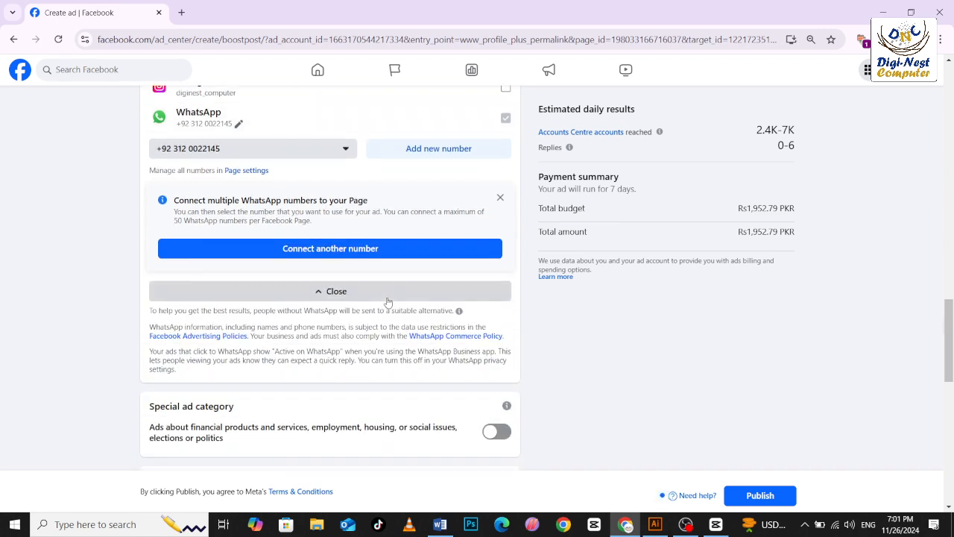
{"action": "scroll", "coordinate": [387, 301], "scroll_direction": "down", "scroll_amount": 2}
{"action": "scroll", "coordinate": [388, 302], "scroll_direction": "down", "scroll_amount": 2}
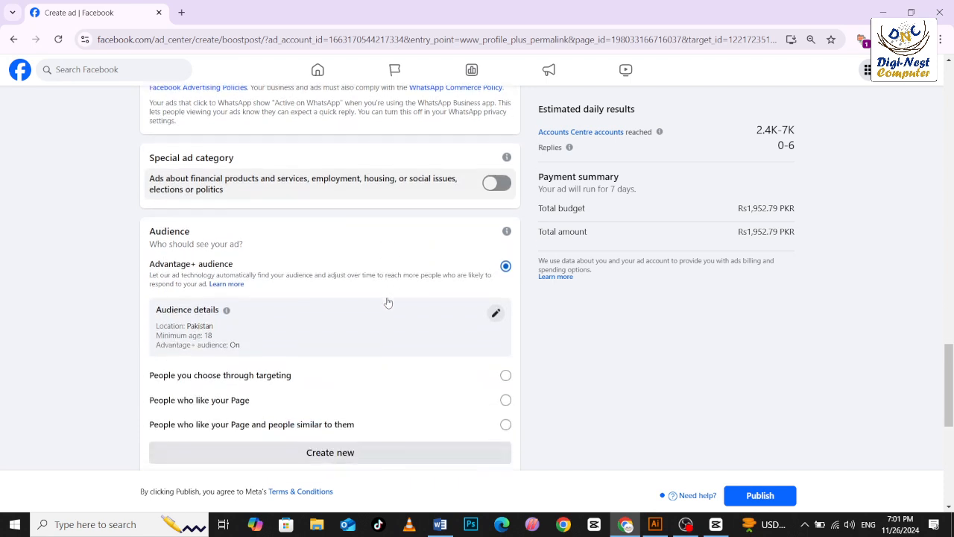
{"action": "left_click", "coordinate": [493, 184]}
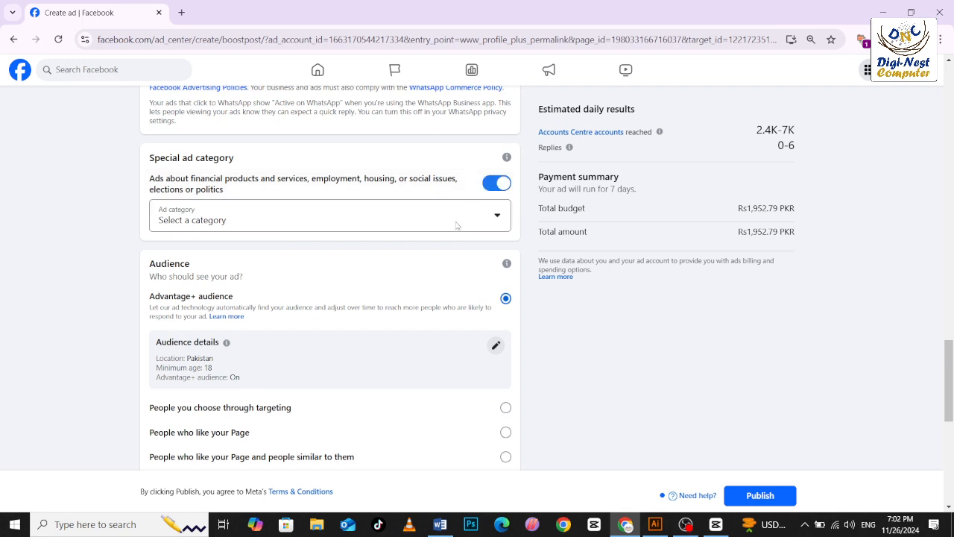
{"action": "scroll", "coordinate": [423, 289], "scroll_direction": "down", "scroll_amount": 2}
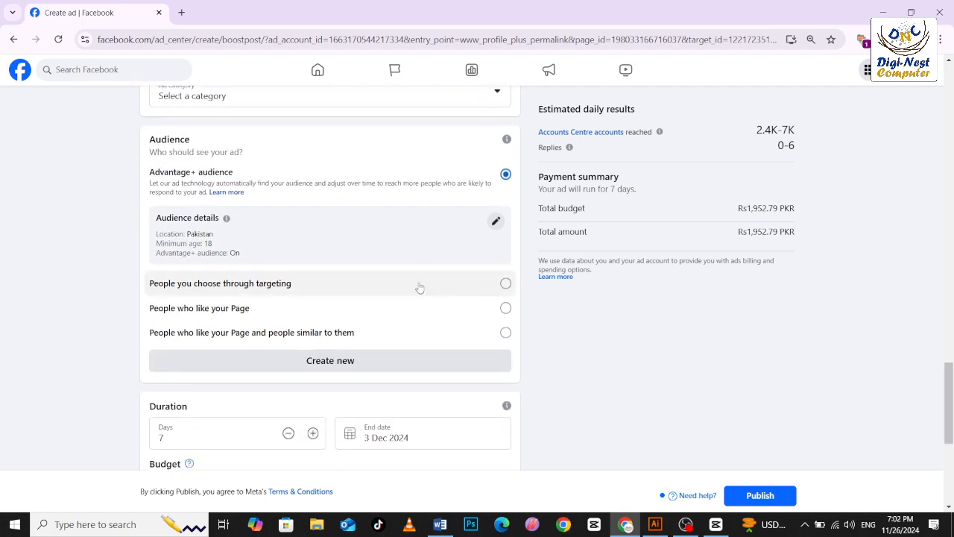
{"action": "scroll", "coordinate": [429, 276], "scroll_direction": "up", "scroll_amount": 1}
{"action": "scroll", "coordinate": [481, 225], "scroll_direction": "up", "scroll_amount": 1}
{"action": "left_click", "coordinate": [497, 215]}
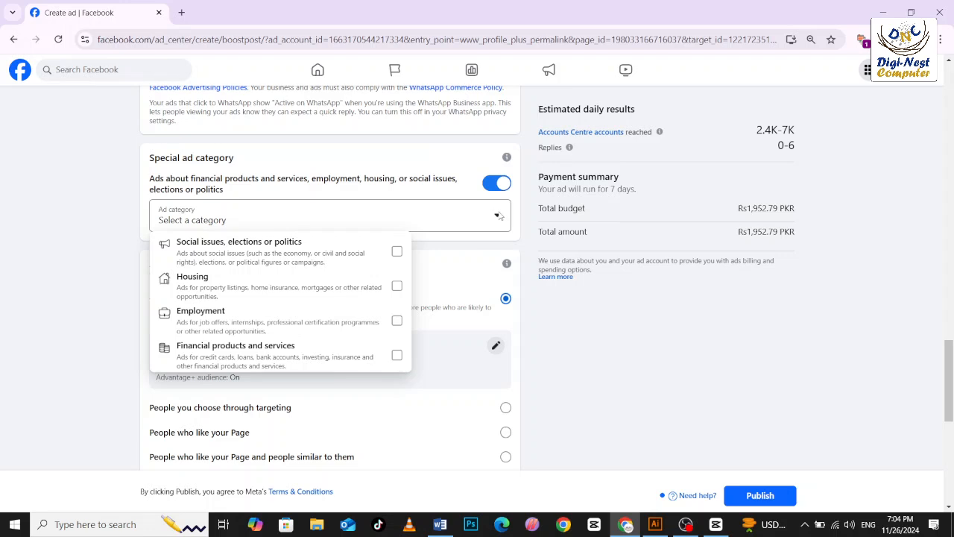
{"action": "scroll", "coordinate": [249, 346], "scroll_direction": "down", "scroll_amount": 3}
{"action": "scroll", "coordinate": [256, 184], "scroll_direction": "up", "scroll_amount": 2}
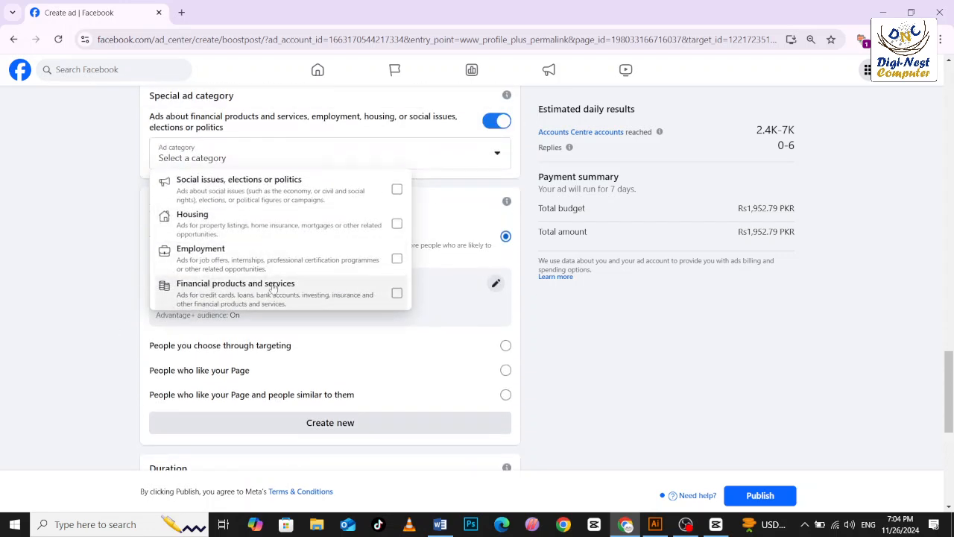
{"action": "scroll", "coordinate": [274, 296], "scroll_direction": "up", "scroll_amount": 1}
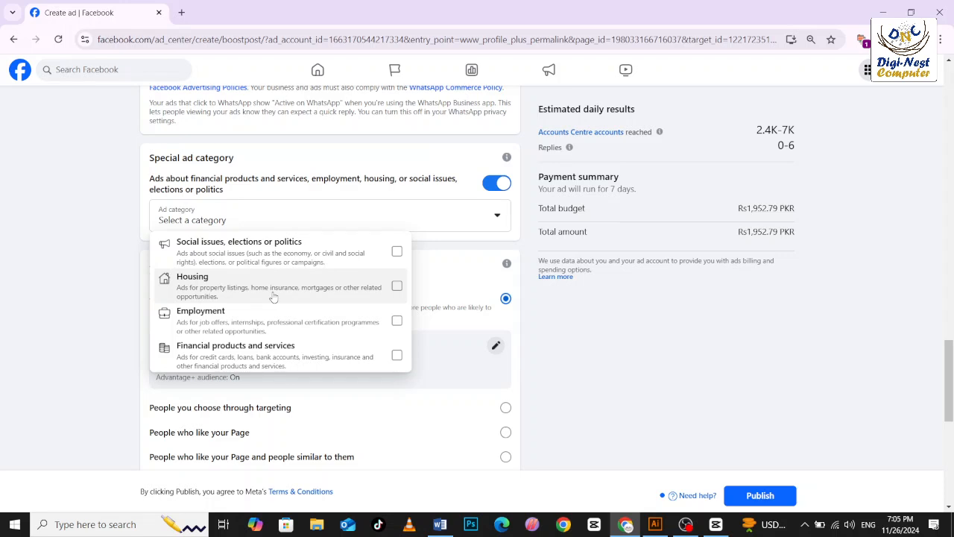
{"action": "left_click", "coordinate": [492, 184]}
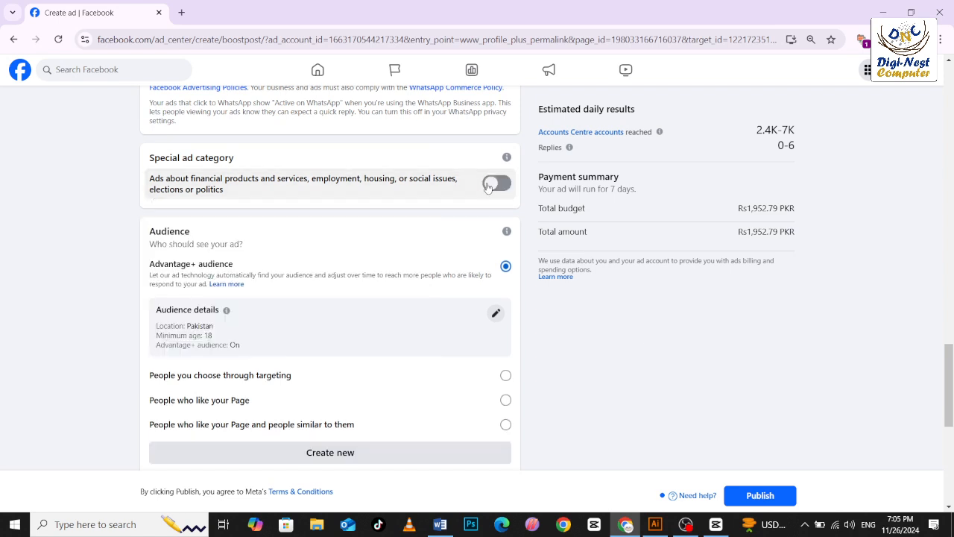
Examine the Advantage+ audience details, try removing the Pakistan location, and close the audience editor without saving.
{"action": "scroll", "coordinate": [480, 205], "scroll_direction": "down", "scroll_amount": 2}
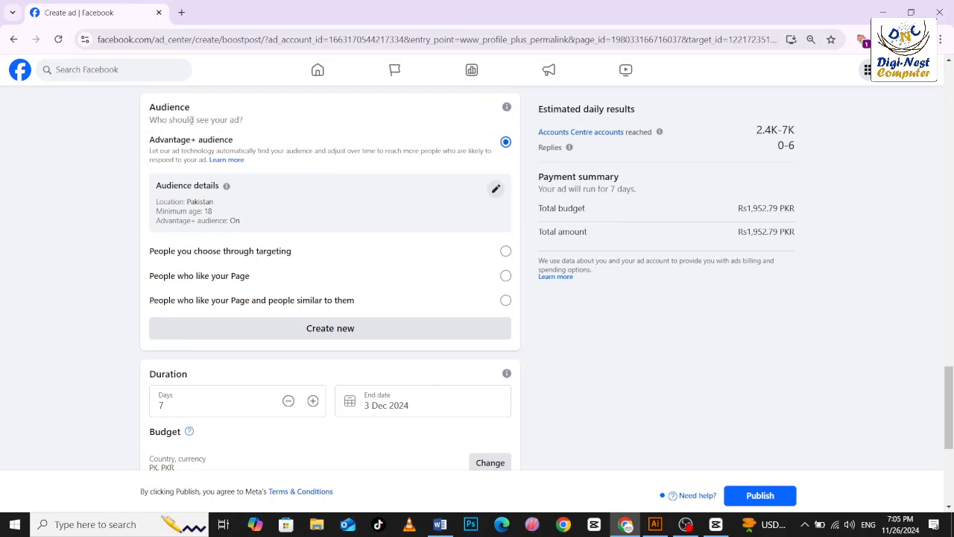
{"action": "scroll", "coordinate": [186, 123], "scroll_direction": "up", "scroll_amount": 1}
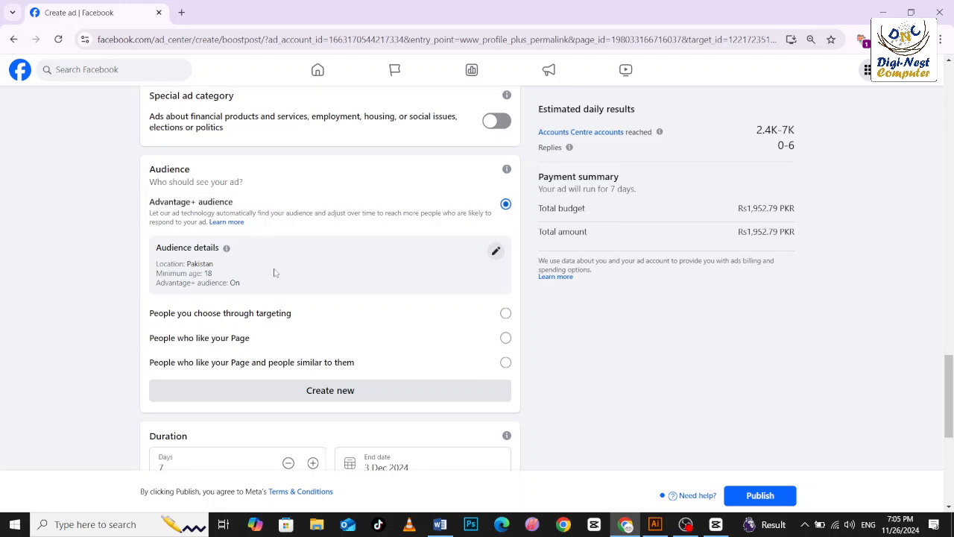
{"action": "left_click", "coordinate": [495, 252]}
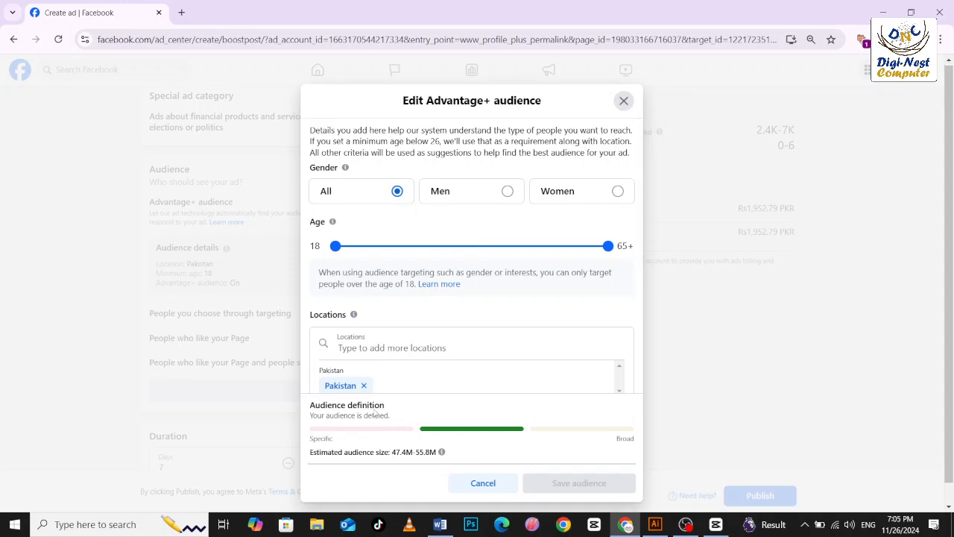
{"action": "scroll", "coordinate": [369, 274], "scroll_direction": "down", "scroll_amount": 3}
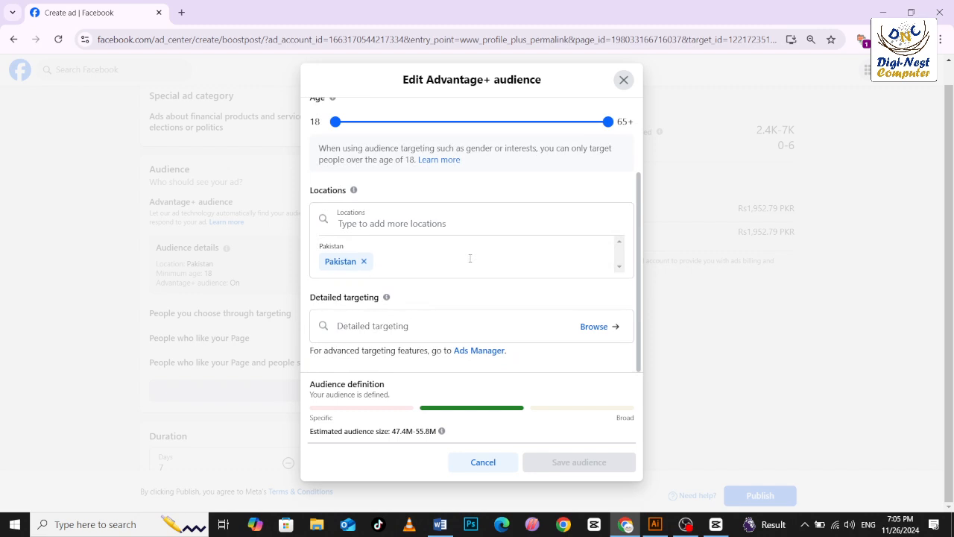
{"action": "left_click", "coordinate": [364, 261]}
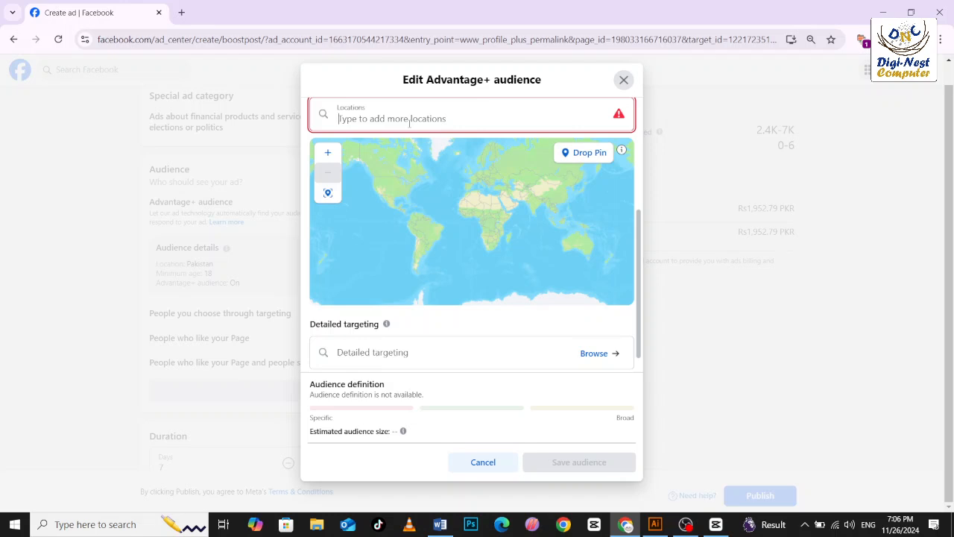
{"action": "left_click", "coordinate": [623, 80]}
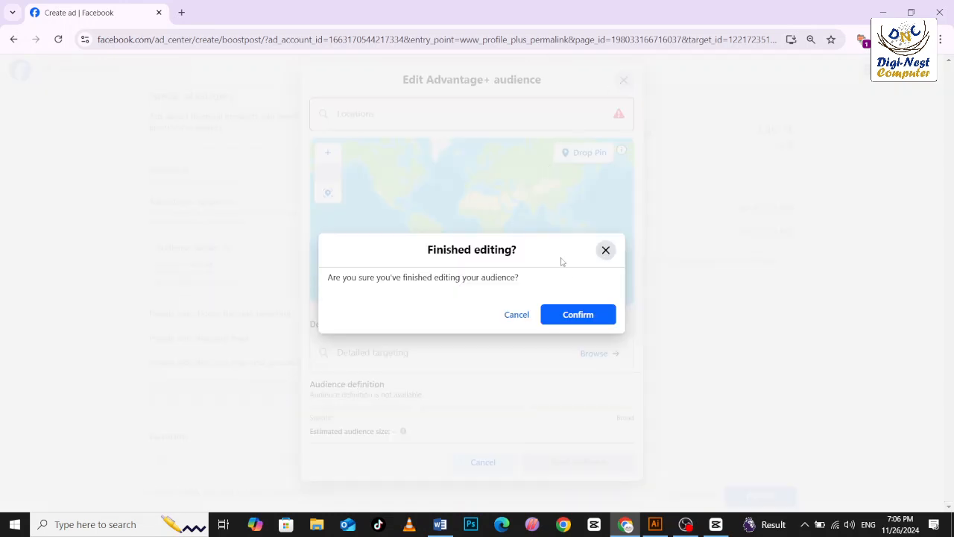
{"action": "left_click", "coordinate": [559, 319]}
Reduce the ad's duration to 4 days.
{"action": "scroll", "coordinate": [224, 256], "scroll_direction": "down", "scroll_amount": 3}
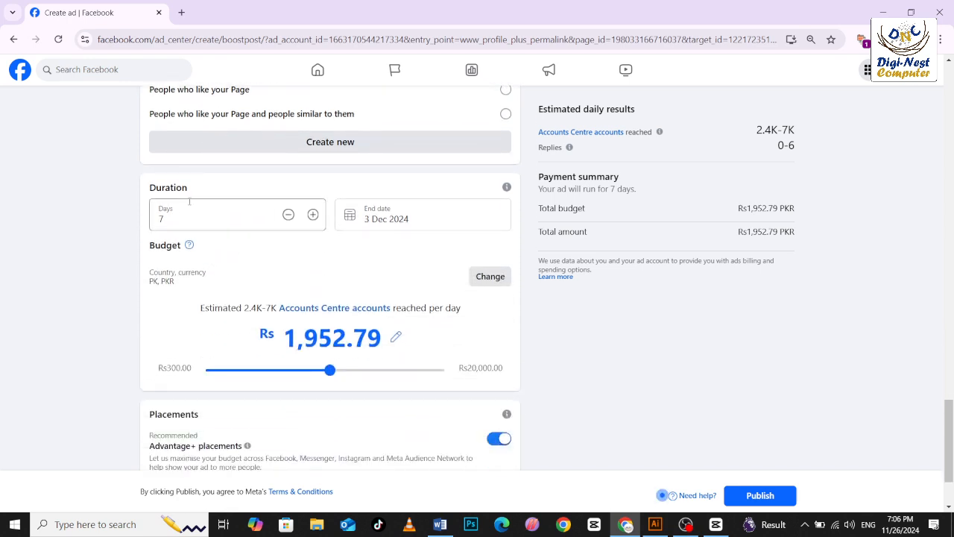
{"action": "left_click", "coordinate": [289, 215]}
{"action": "left_click", "coordinate": [288, 216]}
Reduce the ad's duration to 2 days and set its total budget to Rs900.00.
{"action": "left_click", "coordinate": [288, 216]}
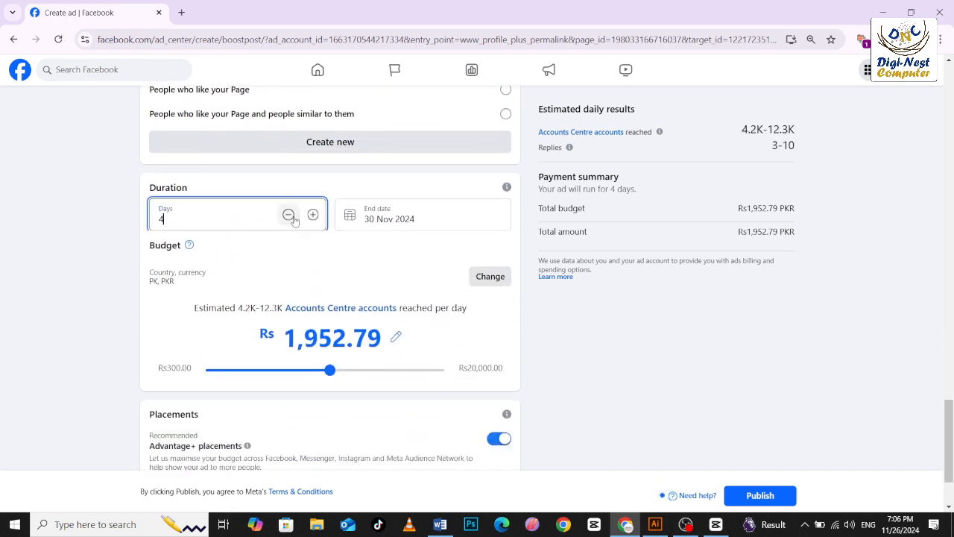
{"action": "left_click", "coordinate": [288, 216]}
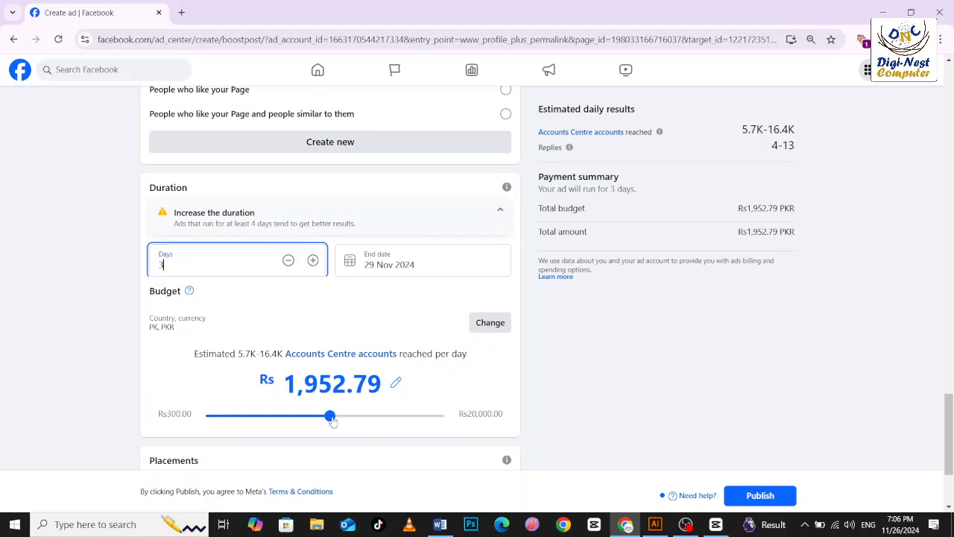
{"action": "left_click", "coordinate": [375, 264]}
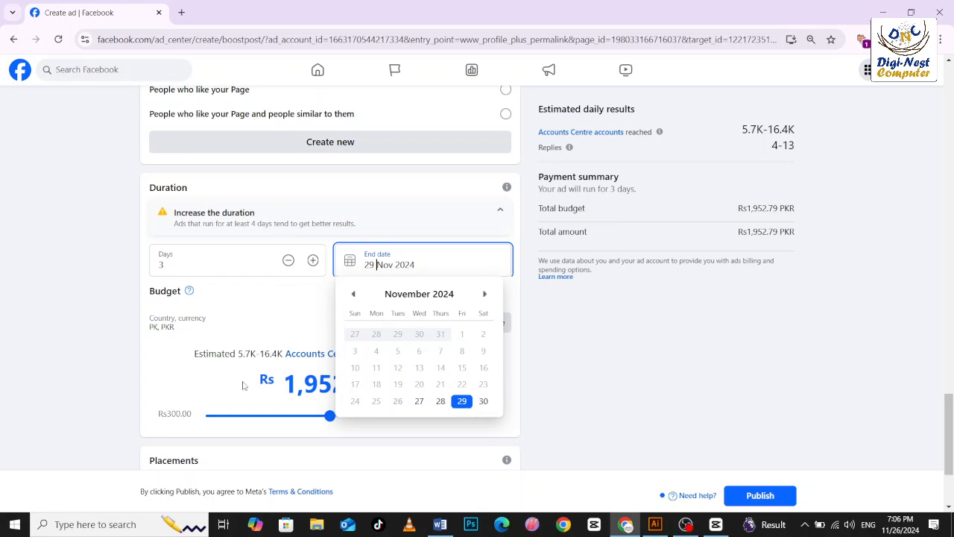
{"action": "left_click", "coordinate": [293, 414]}
{"action": "left_click_drag", "start_coordinate": [330, 417], "coordinate": [241, 417]}
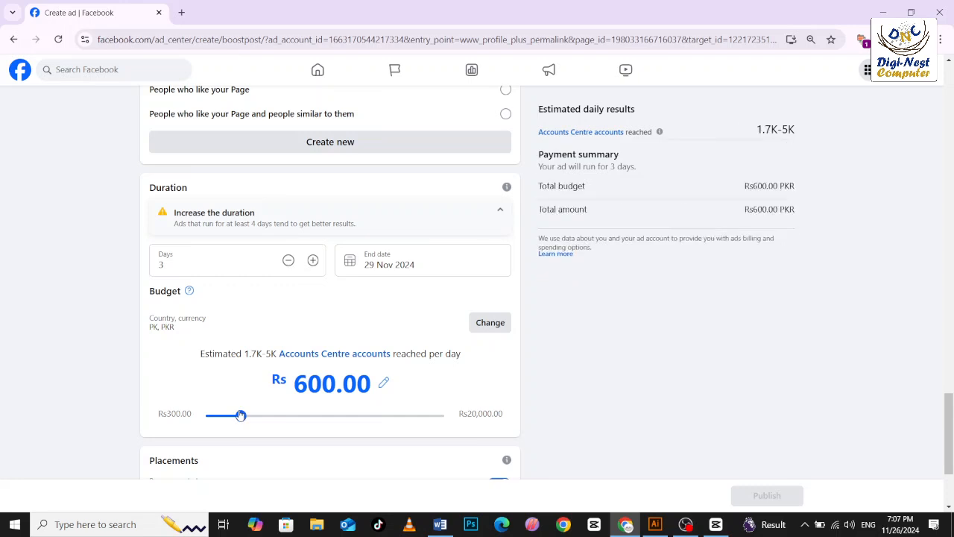
{"action": "left_click", "coordinate": [287, 261]}
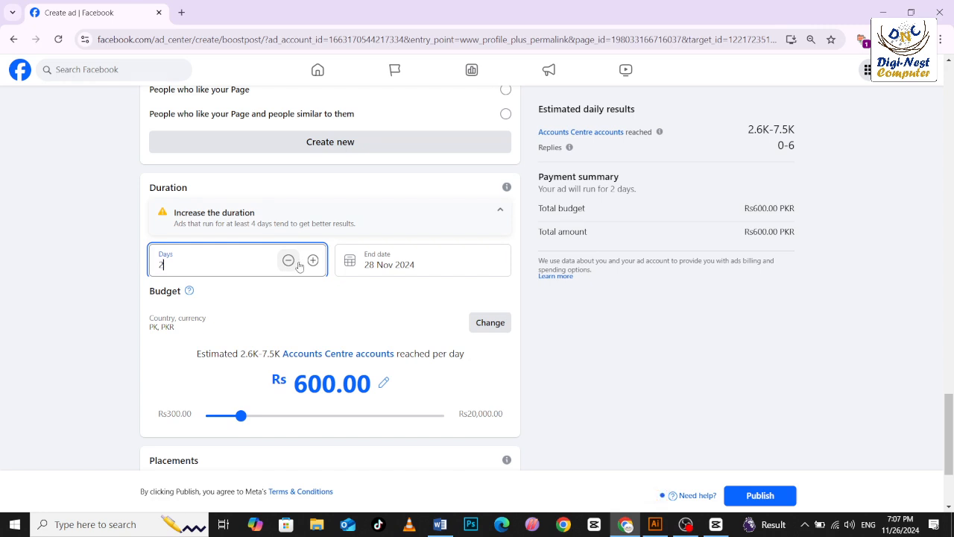
{"action": "left_click_drag", "start_coordinate": [241, 415], "coordinate": [266, 418]}
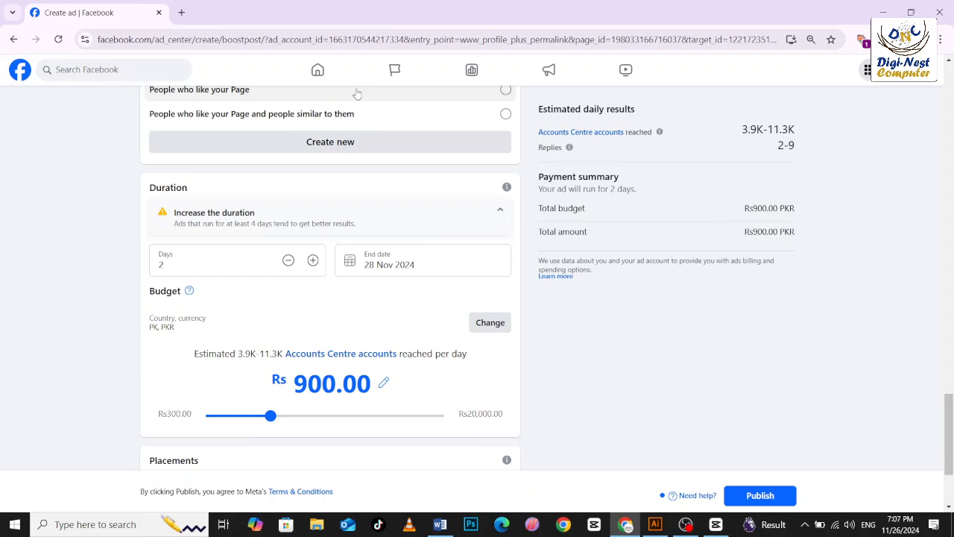
Review the payment information setup, including business location, currency and business address, and close it without adding a payment method.
{"action": "scroll", "coordinate": [446, 101], "scroll_direction": "down", "scroll_amount": 2}
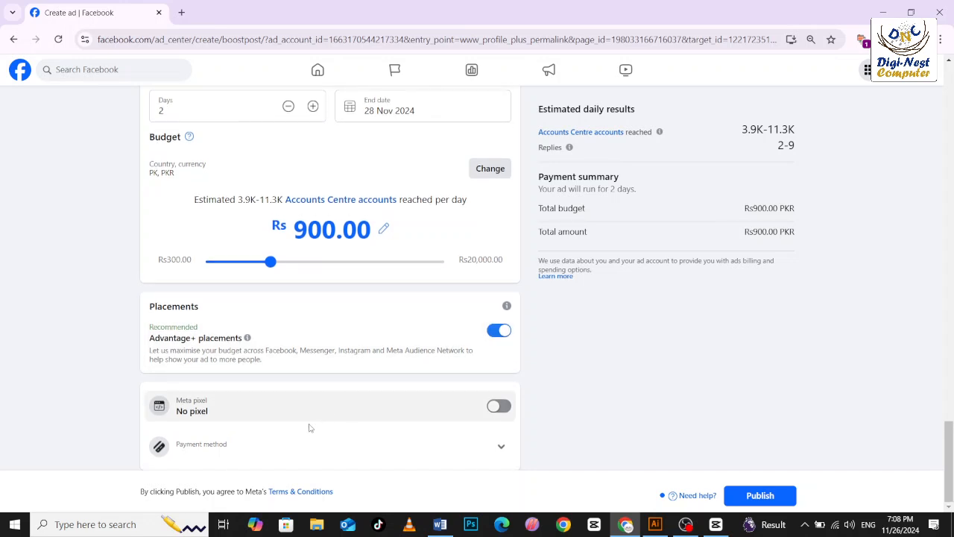
{"action": "left_click", "coordinate": [432, 447]}
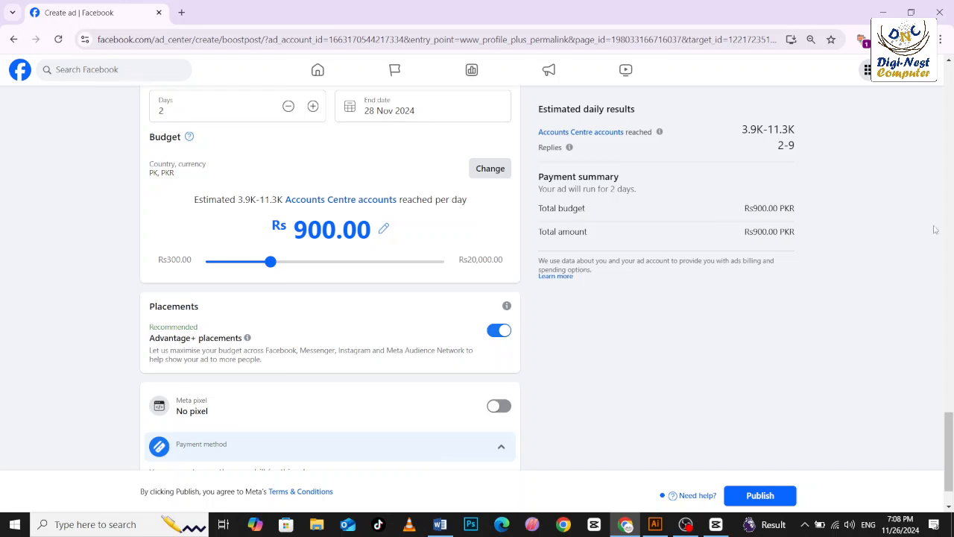
{"action": "scroll", "coordinate": [923, 345], "scroll_direction": "down", "scroll_amount": 1}
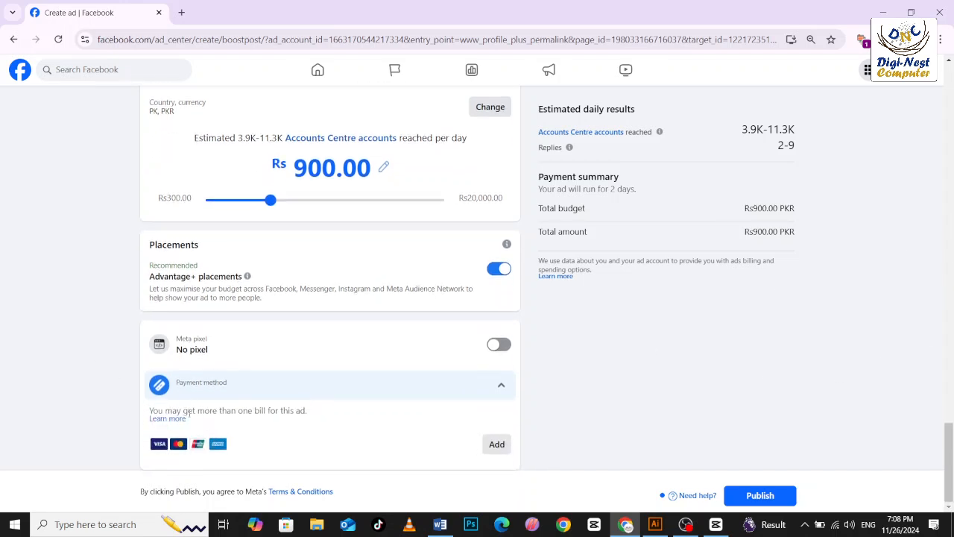
{"action": "left_click", "coordinate": [497, 444]}
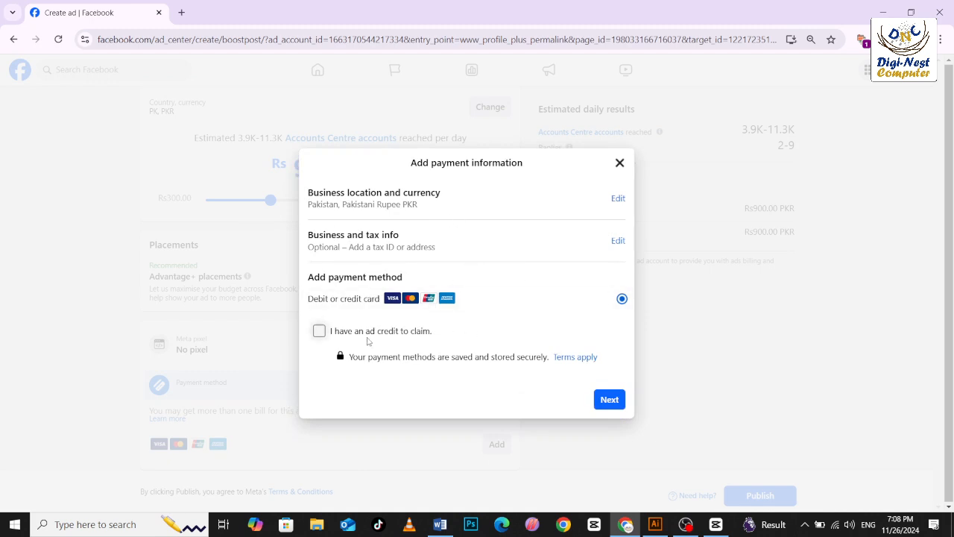
{"action": "left_click", "coordinate": [616, 199]}
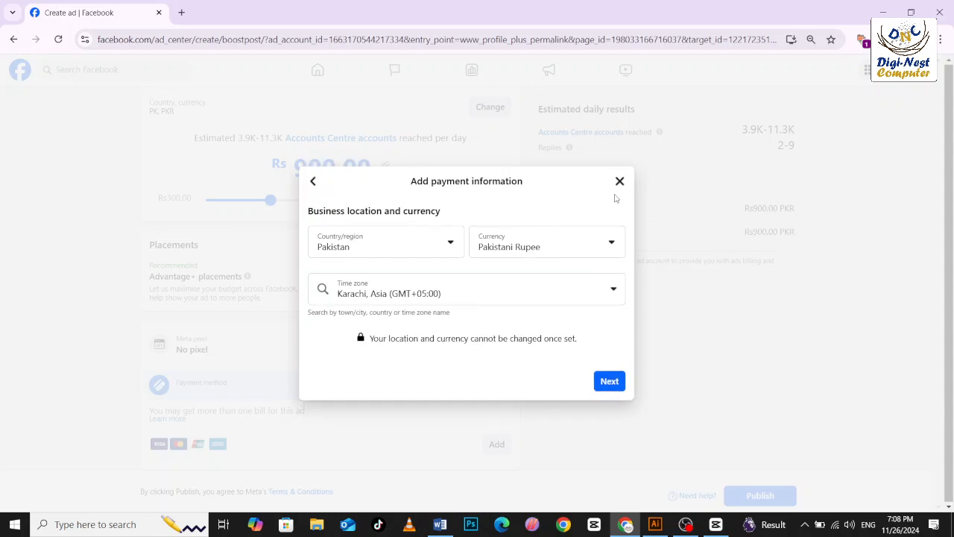
{"action": "left_click", "coordinate": [606, 382]}
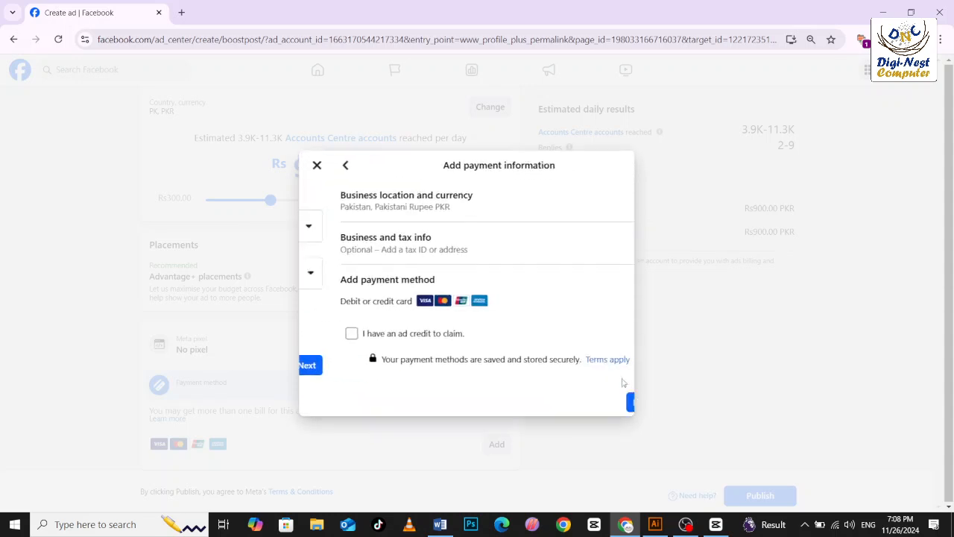
{"action": "left_click", "coordinate": [618, 240]}
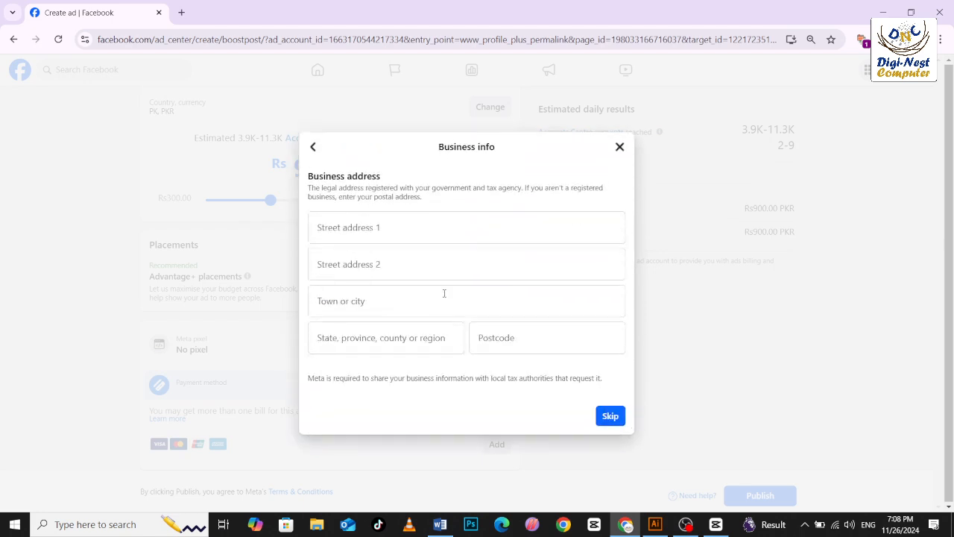
{"action": "left_click", "coordinate": [620, 147]}
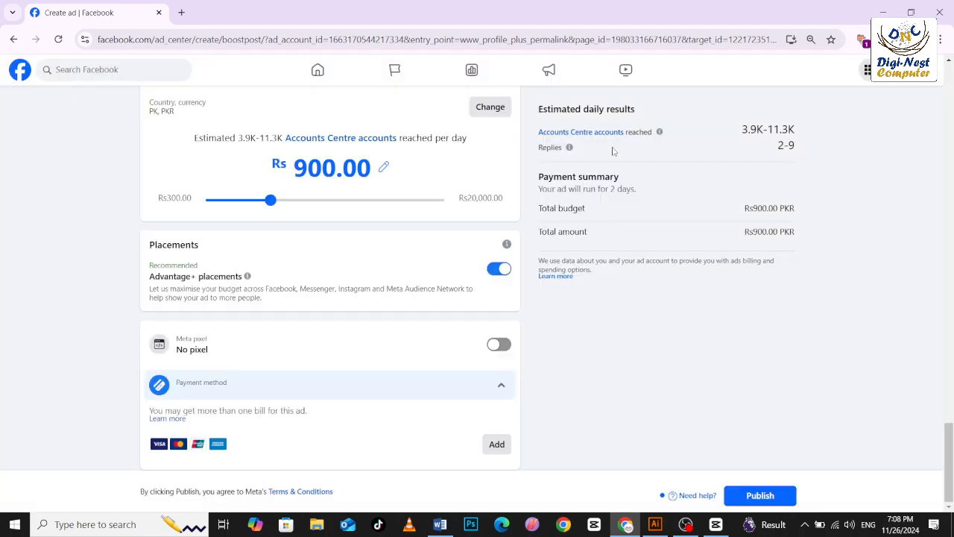
{"action": "left_click", "coordinate": [494, 386]}
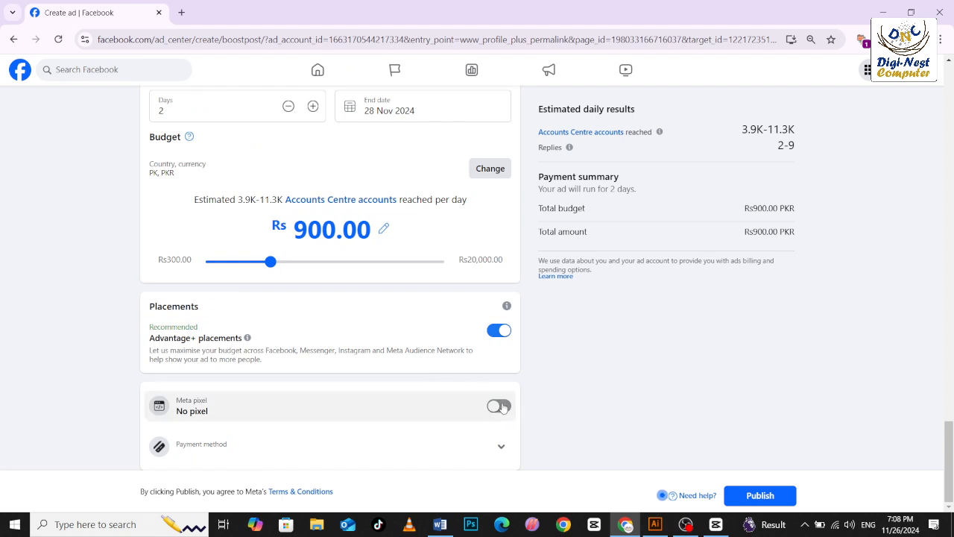
Try switching the Meta pixel on and back off, and expand the payment method details.
{"action": "left_click", "coordinate": [495, 406]}
{"action": "left_click", "coordinate": [497, 403]}
{"action": "left_click", "coordinate": [500, 449]}
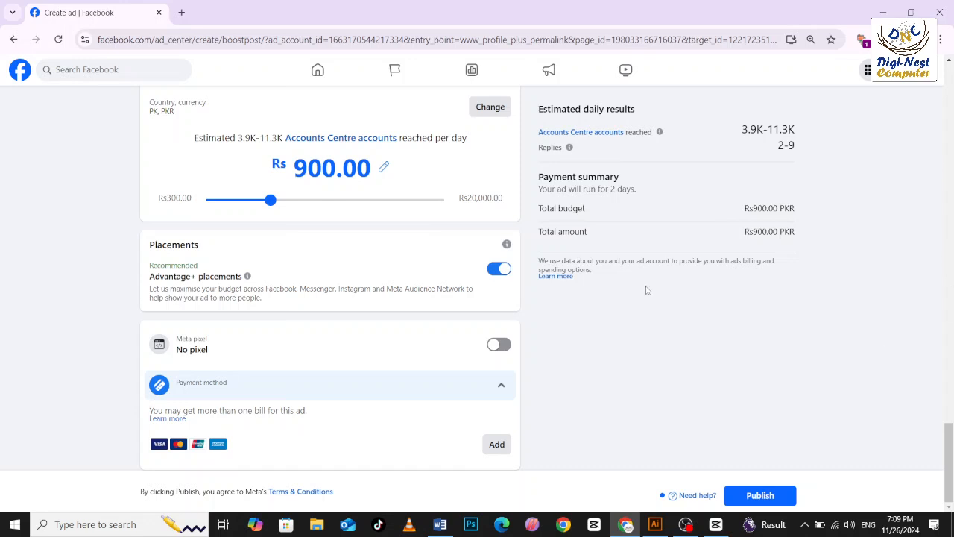
Leave the ad setup without publishing and open the Diginest Computers page.
{"action": "left_click", "coordinate": [919, 82]}
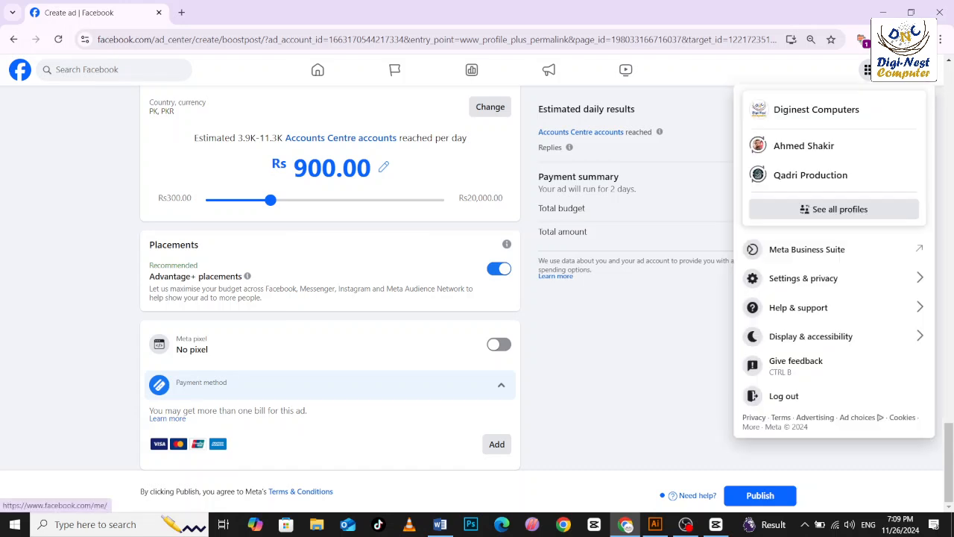
{"action": "left_click", "coordinate": [861, 110]}
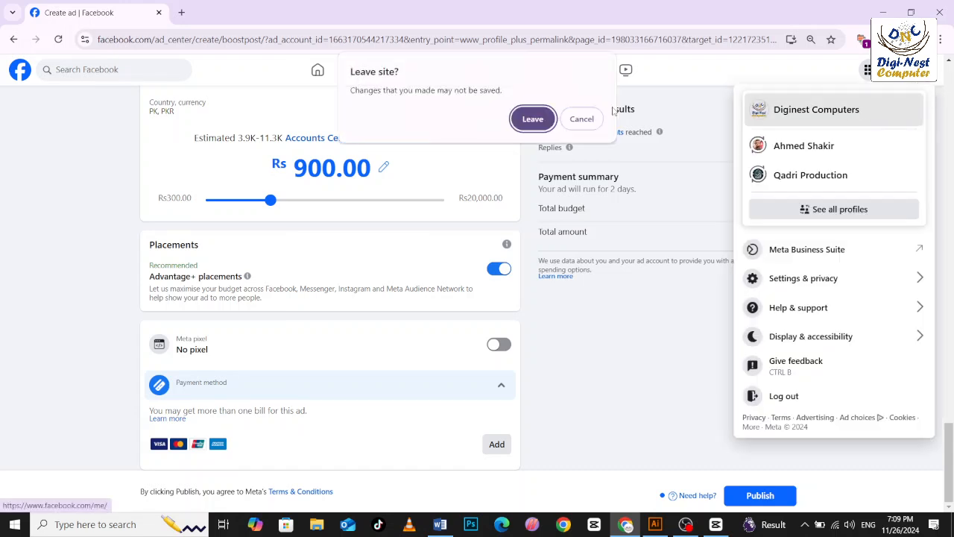
{"action": "left_click", "coordinate": [552, 123]}
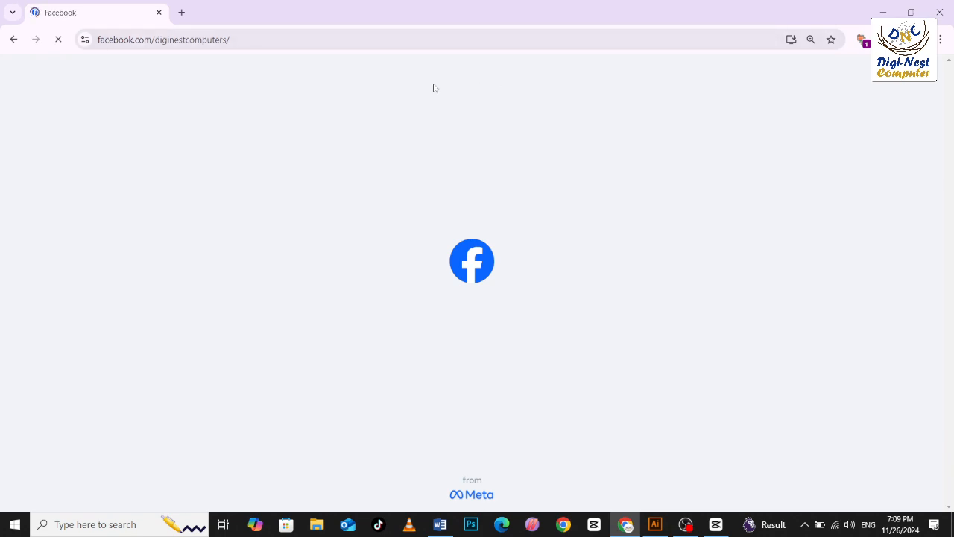
Start a photo/video post on the page, review everything that can be added to it, and close it without posting.
{"action": "scroll", "coordinate": [528, 175], "scroll_direction": "down", "scroll_amount": 3}
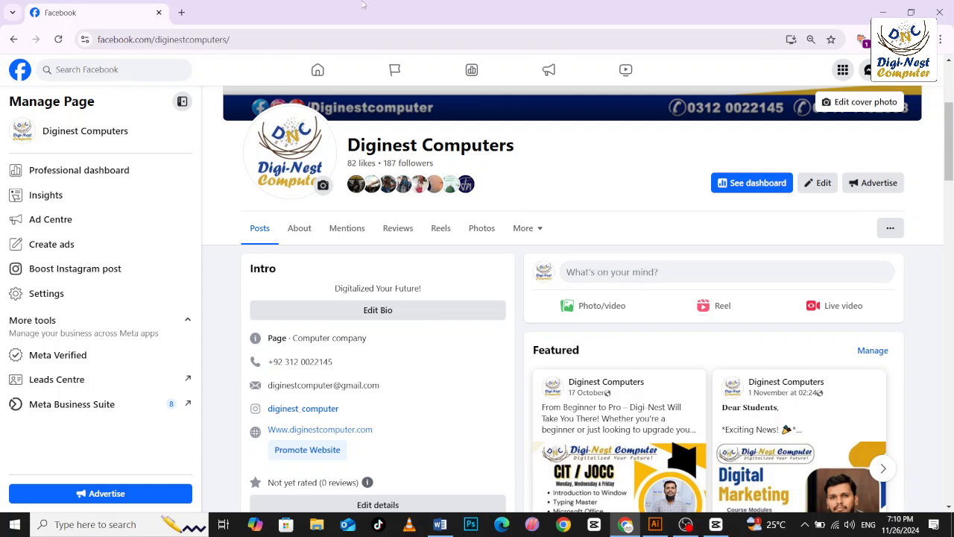
{"action": "left_click", "coordinate": [608, 304]}
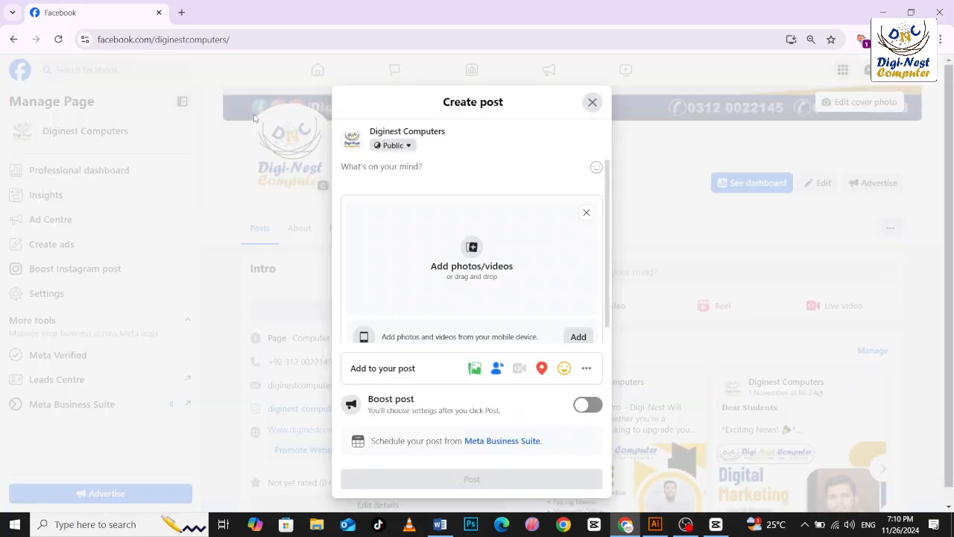
{"action": "left_click", "coordinate": [586, 368]}
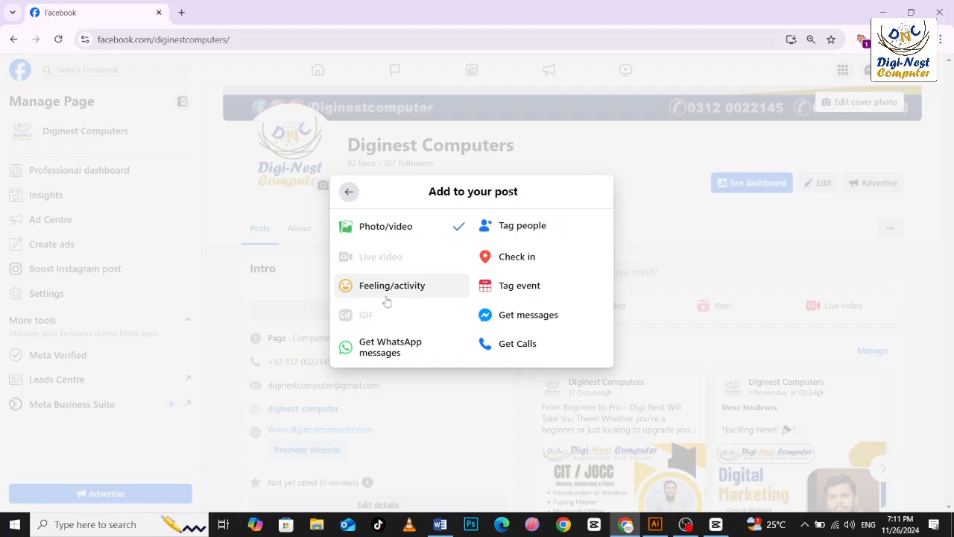
{"action": "left_click", "coordinate": [650, 233]}
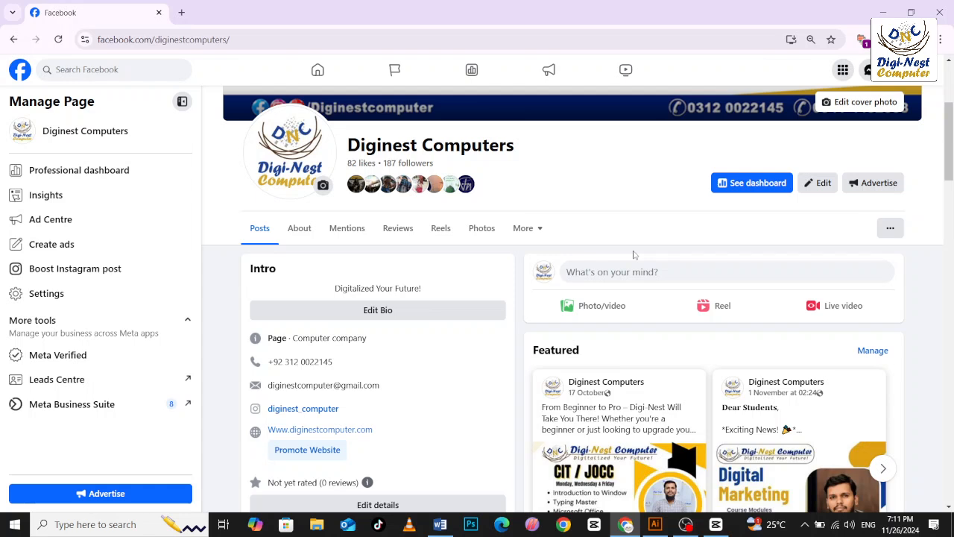
Open Meta Business Suite for the page and examine its linked Facebook and Instagram profiles.
{"action": "left_click", "coordinate": [66, 407]}
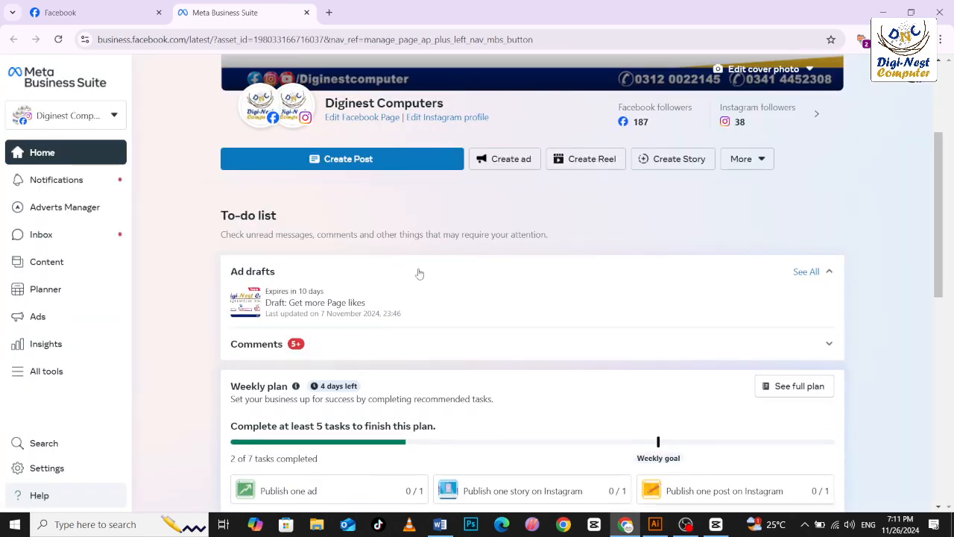
{"action": "scroll", "coordinate": [564, 195], "scroll_direction": "up", "scroll_amount": 3}
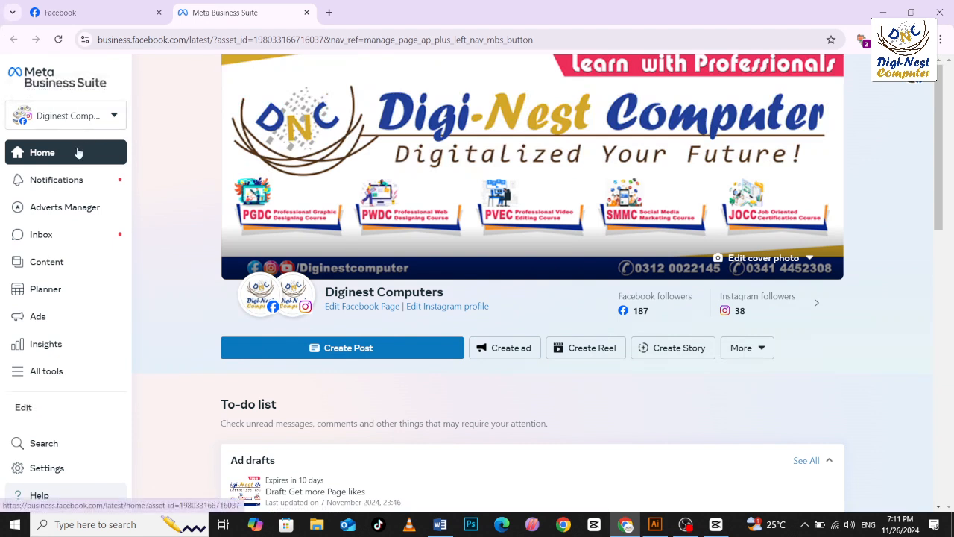
{"action": "mouse_move", "coordinate": [257, 292]}
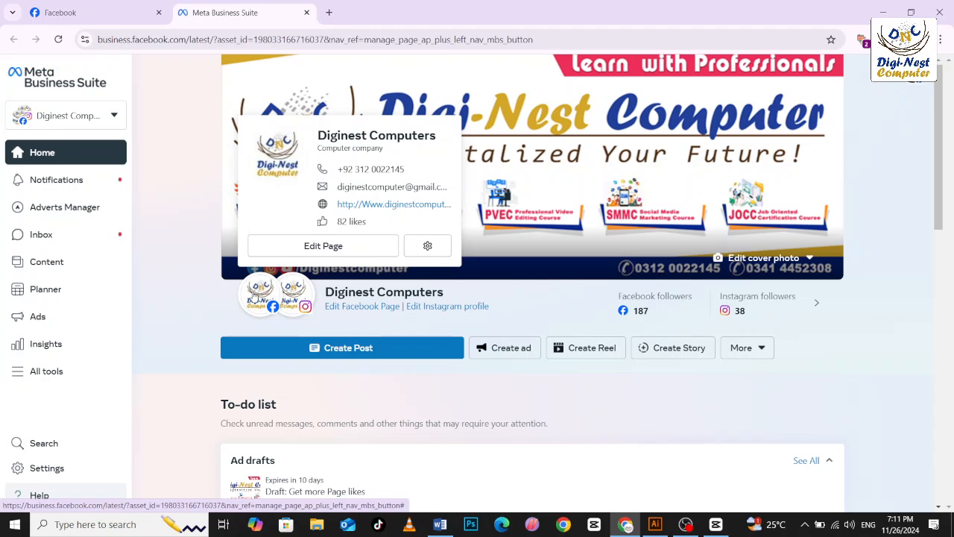
{"action": "mouse_move", "coordinate": [307, 296]}
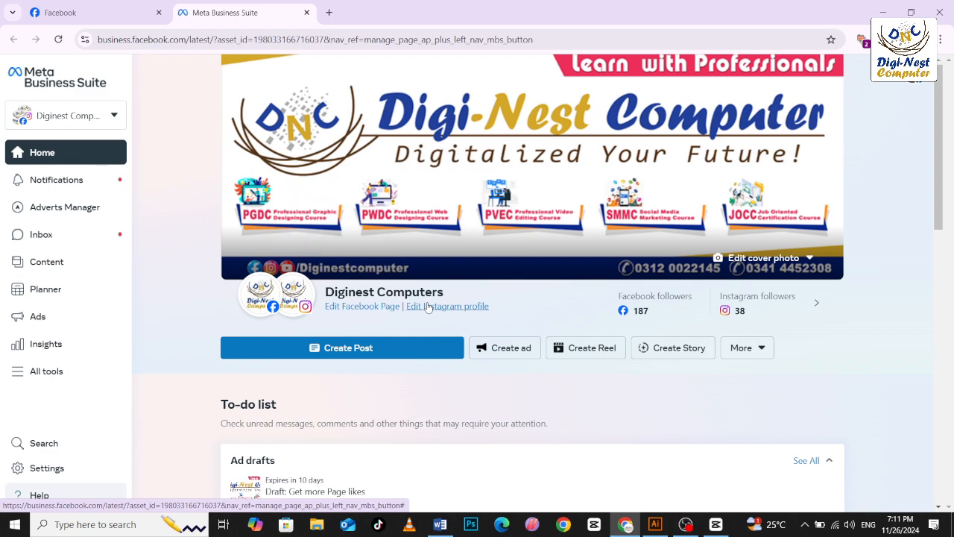
Look at the Business Suite notifications and return to its home page.
{"action": "left_click", "coordinate": [66, 179]}
{"action": "mouse_move", "coordinate": [15, 145]}
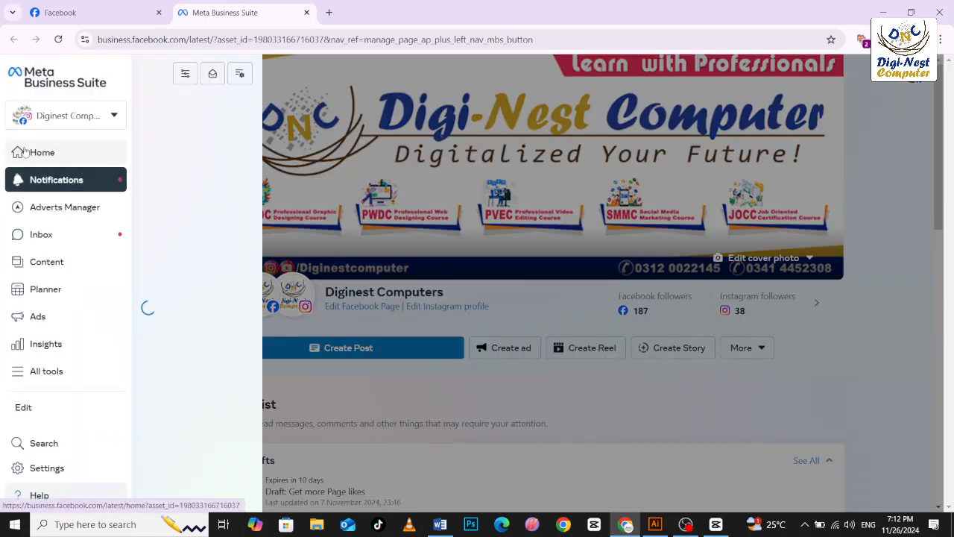
{"action": "left_click", "coordinate": [77, 155]}
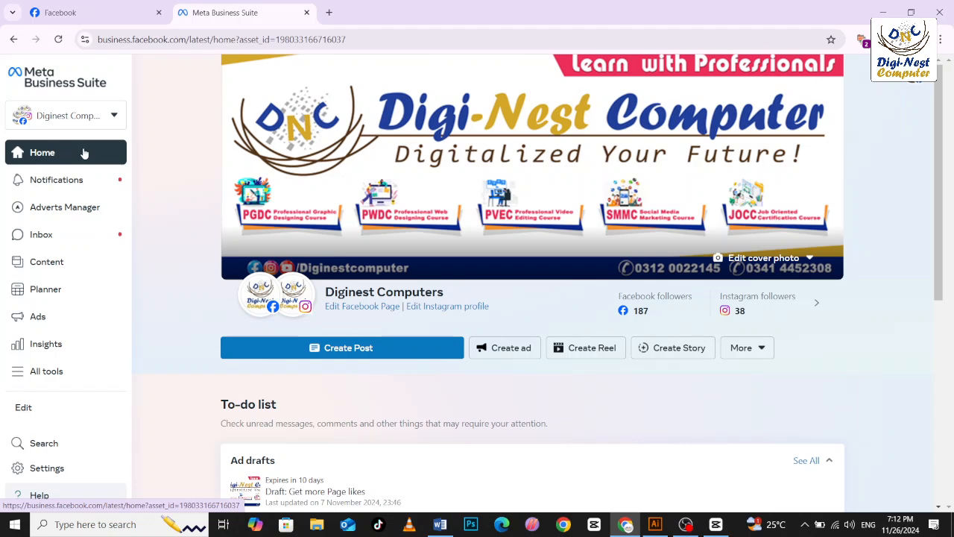
Start a new post in Business Suite, deselect and reselect diginest_computer, and keep both the Facebook and Instagram accounts as destinations.
{"action": "left_click", "coordinate": [367, 348]}
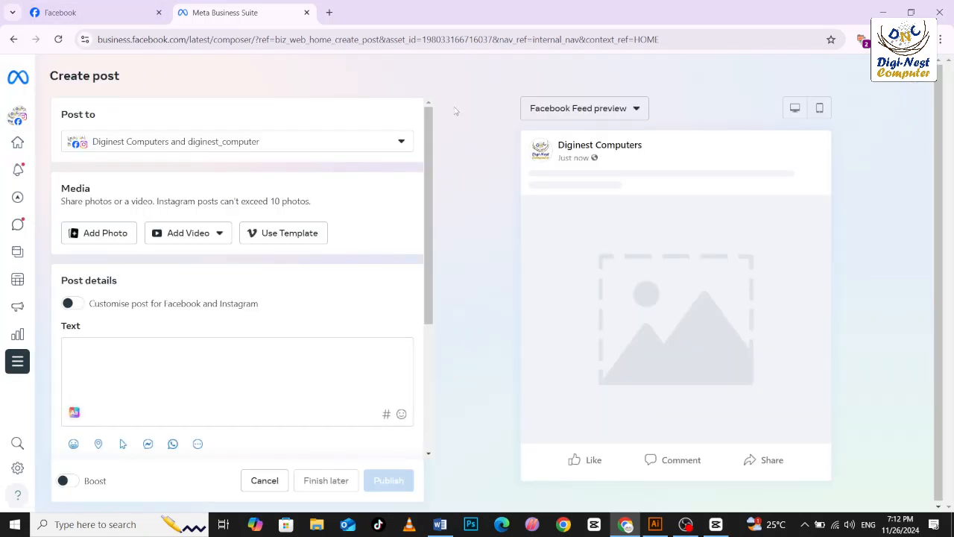
{"action": "left_click", "coordinate": [312, 145]}
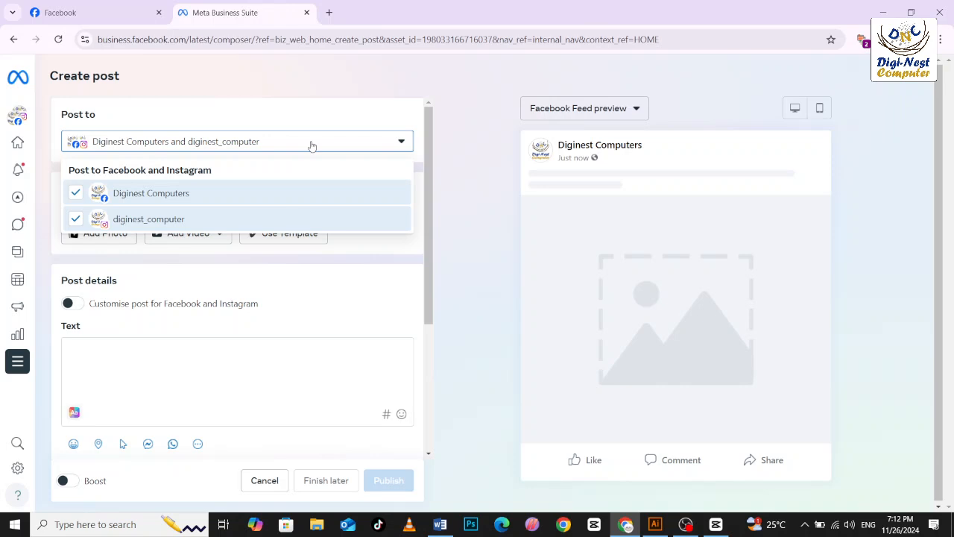
{"action": "left_click", "coordinate": [76, 218]}
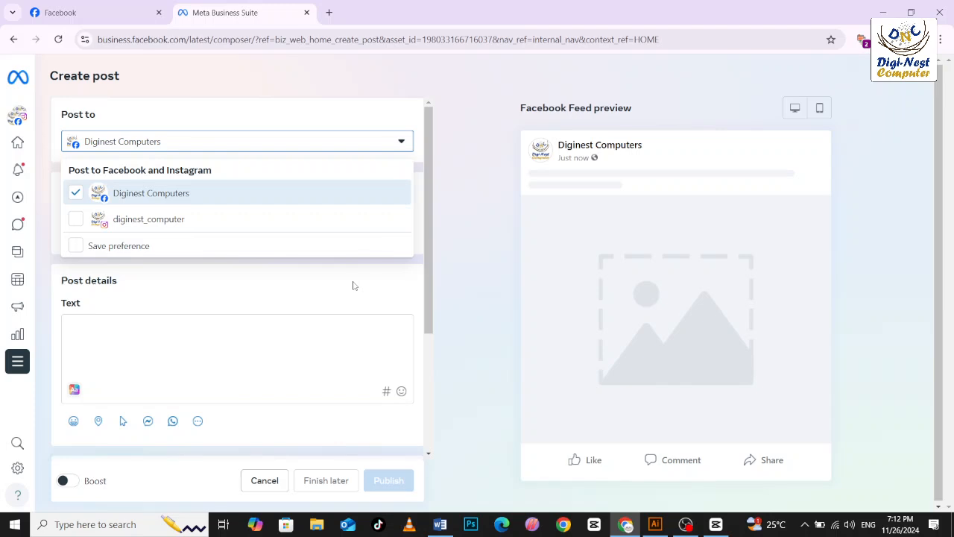
{"action": "left_click", "coordinate": [75, 220]}
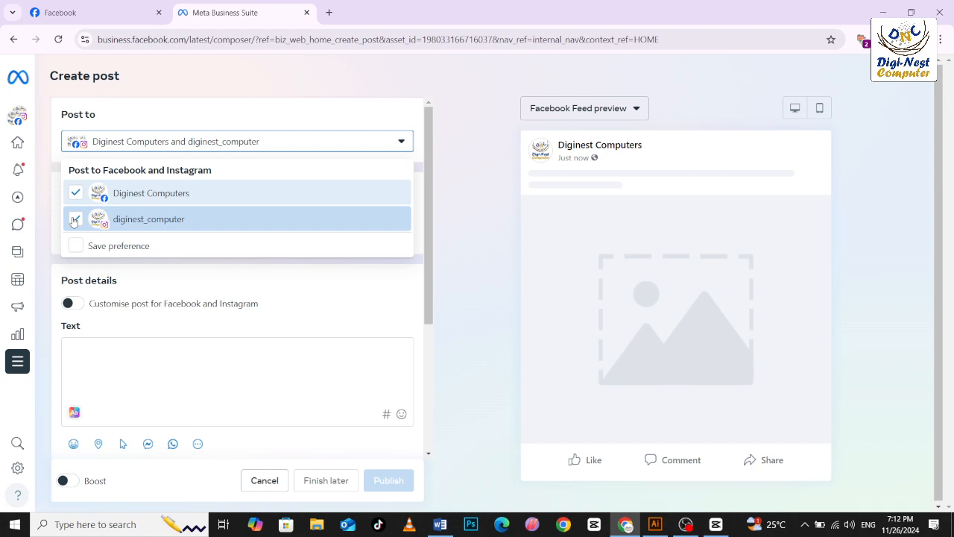
{"action": "left_click", "coordinate": [459, 193]}
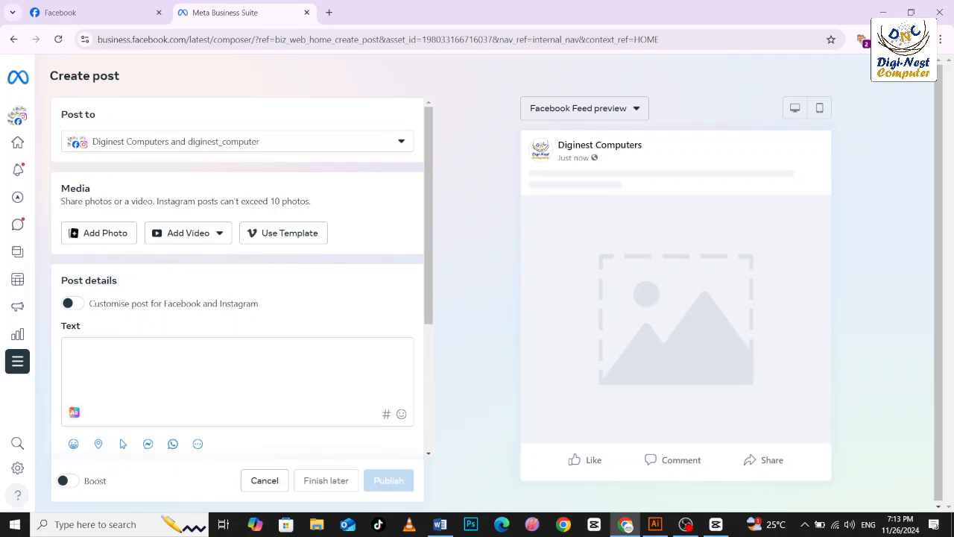
{"action": "left_click", "coordinate": [686, 525]}
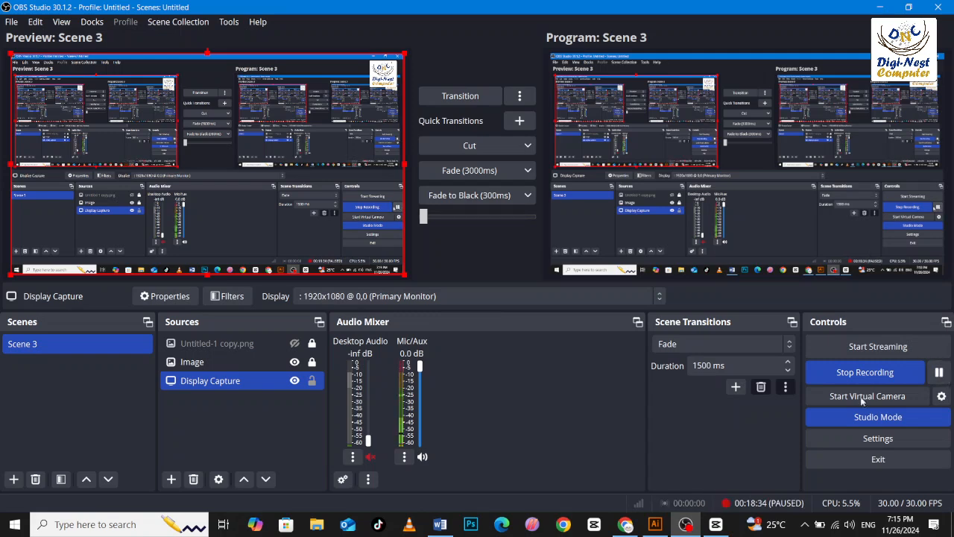
{"action": "left_click", "coordinate": [624, 524]}
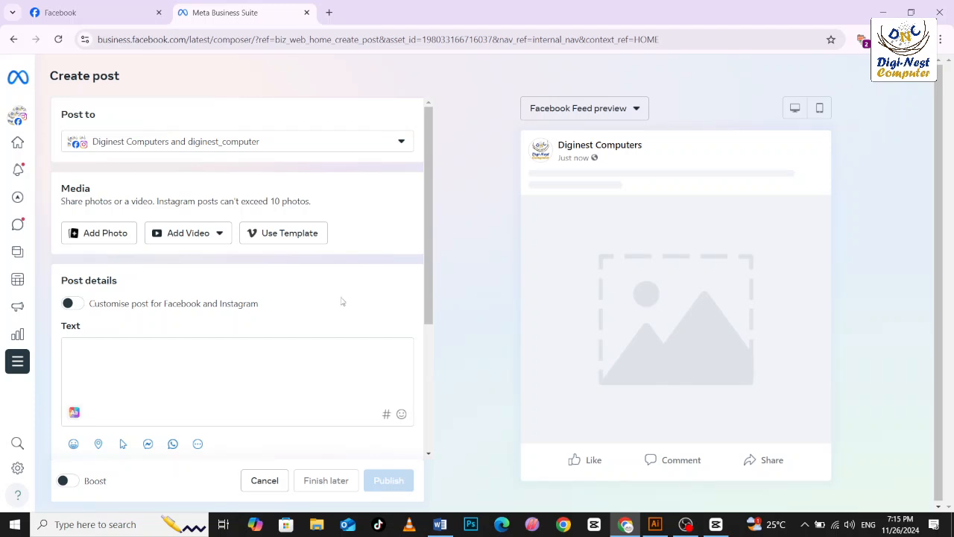
Close the Business Suite tab with its unfinished post and leave the Facebook page, discarding its unsaved changes.
{"action": "left_click", "coordinate": [121, 13]}
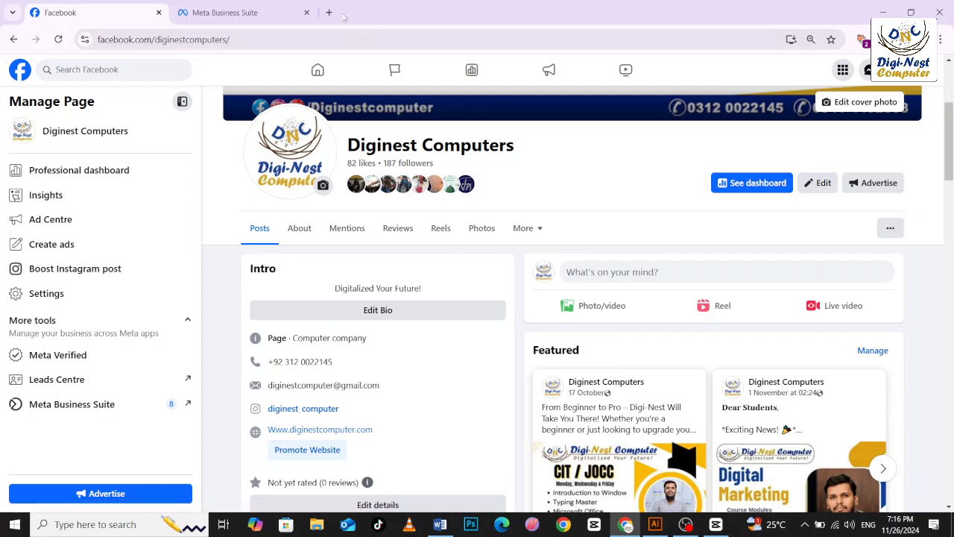
{"action": "left_click", "coordinate": [307, 13]}
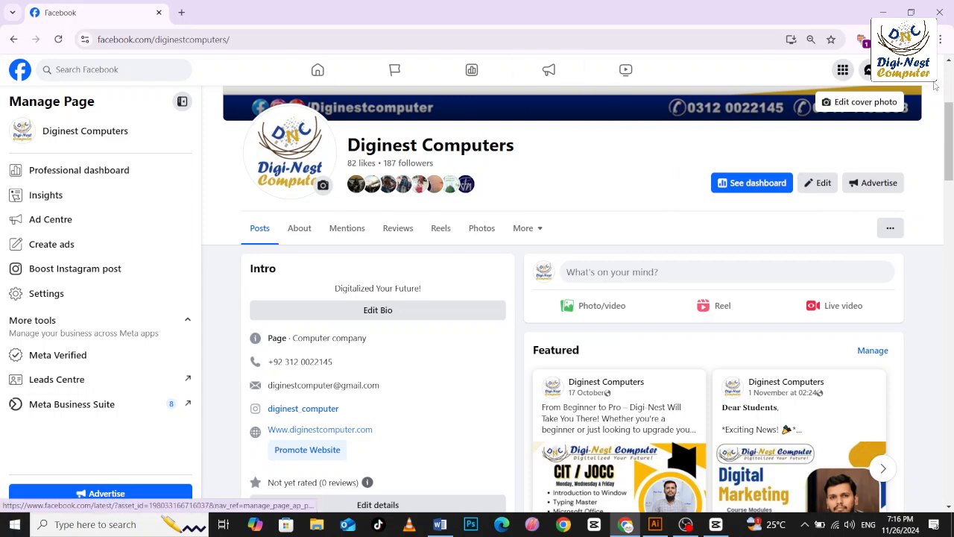
{"action": "left_click", "coordinate": [931, 70]}
{"action": "left_click", "coordinate": [806, 113]}
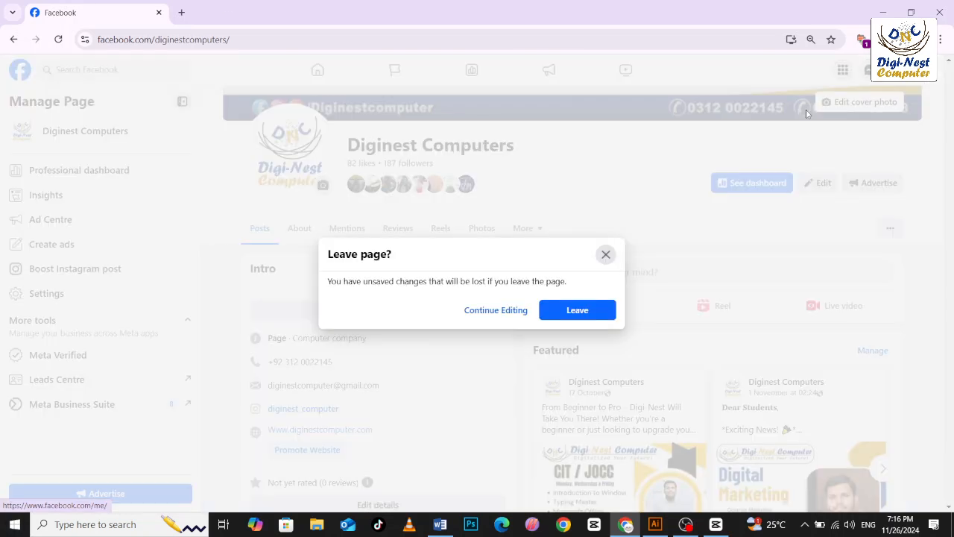
{"action": "left_click", "coordinate": [578, 310]}
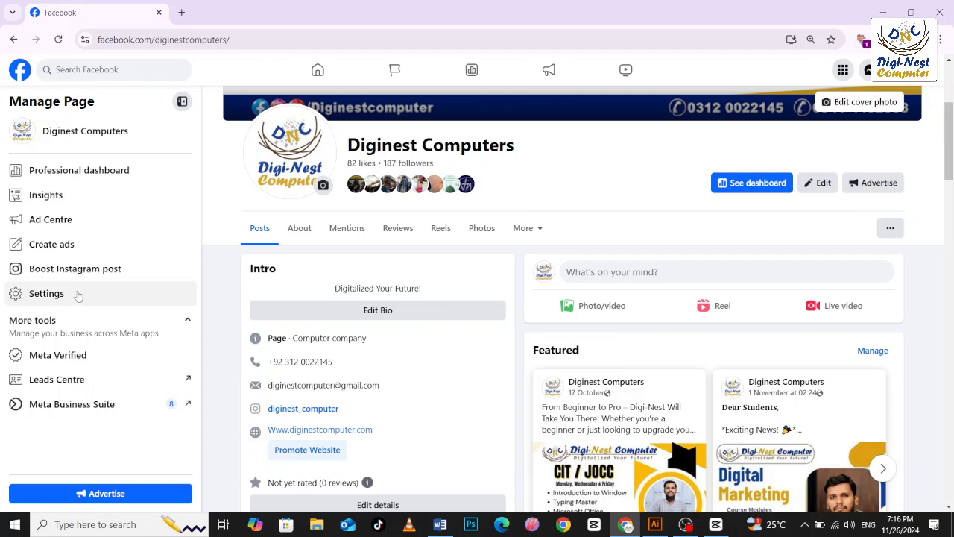
Reopen Meta Business Suite for the page, start a new post, and keep Diginest Computers and diginest_computer as destinations.
{"action": "left_click", "coordinate": [95, 405]}
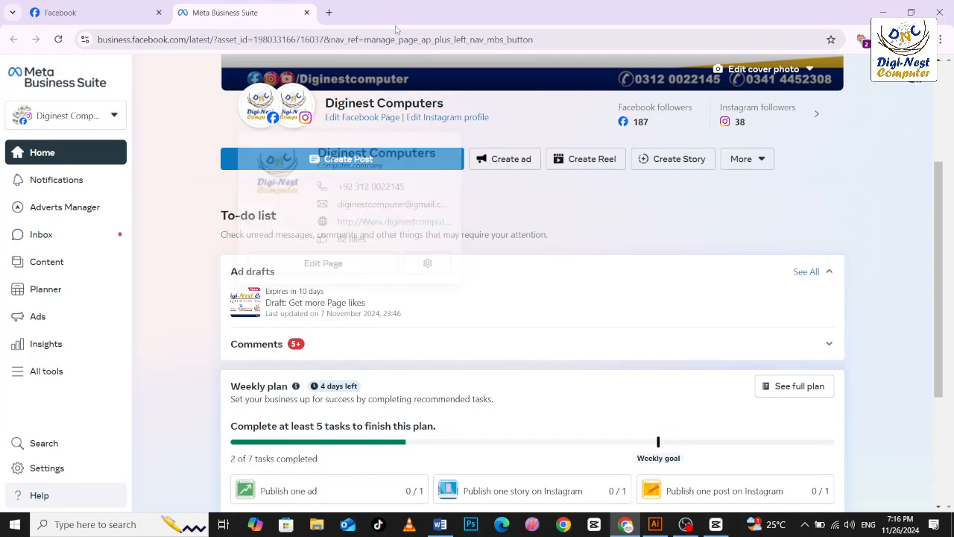
{"action": "scroll", "coordinate": [485, 177], "scroll_direction": "up", "scroll_amount": 2}
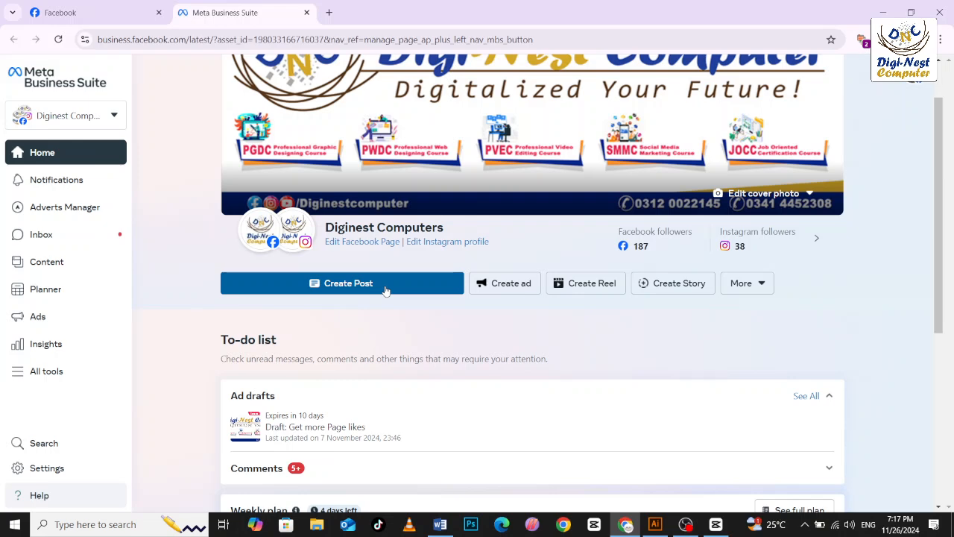
{"action": "left_click", "coordinate": [320, 289]}
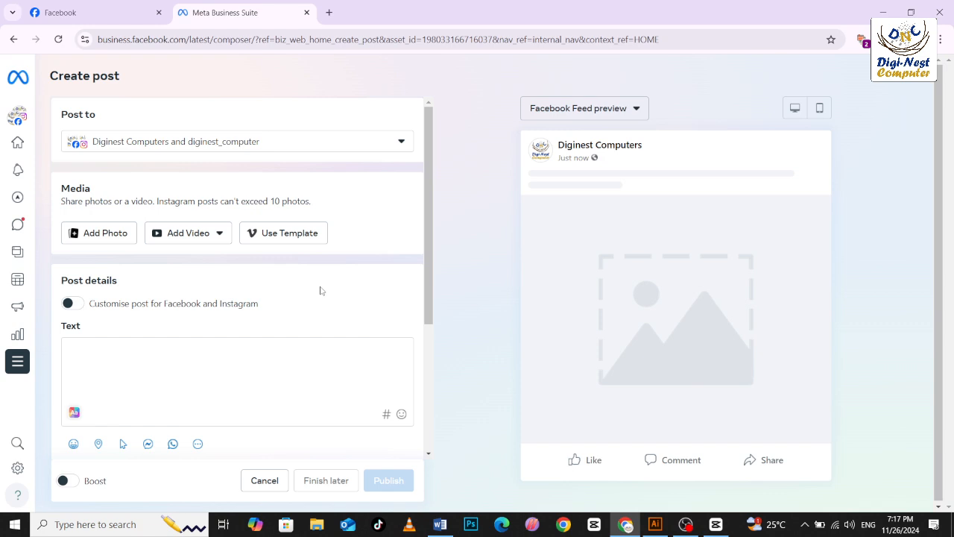
{"action": "left_click", "coordinate": [164, 148]}
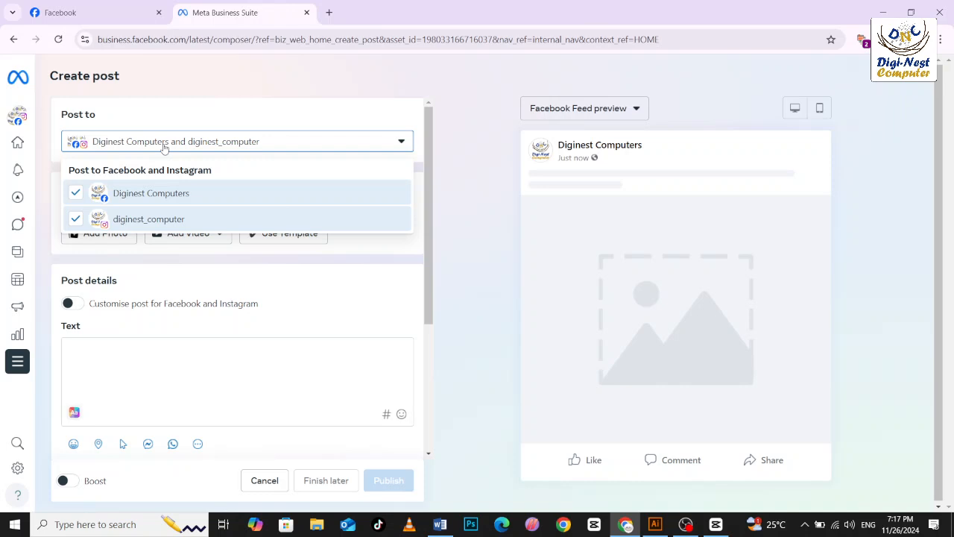
{"action": "left_click", "coordinate": [165, 375]}
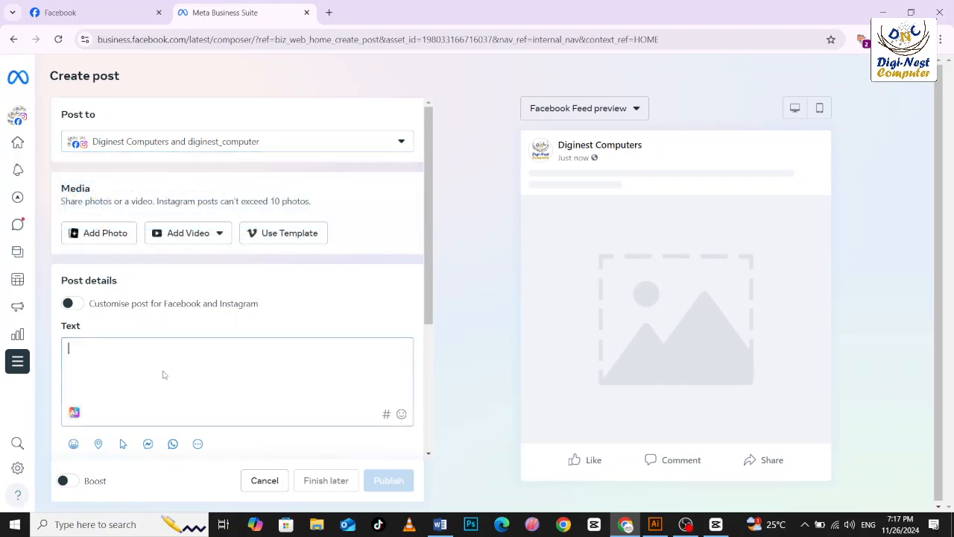
Try to add the poster We Are Digital Marketing Agency Expert Poster Design (2).png from Downloads to the post.
{"action": "left_click", "coordinate": [115, 242]}
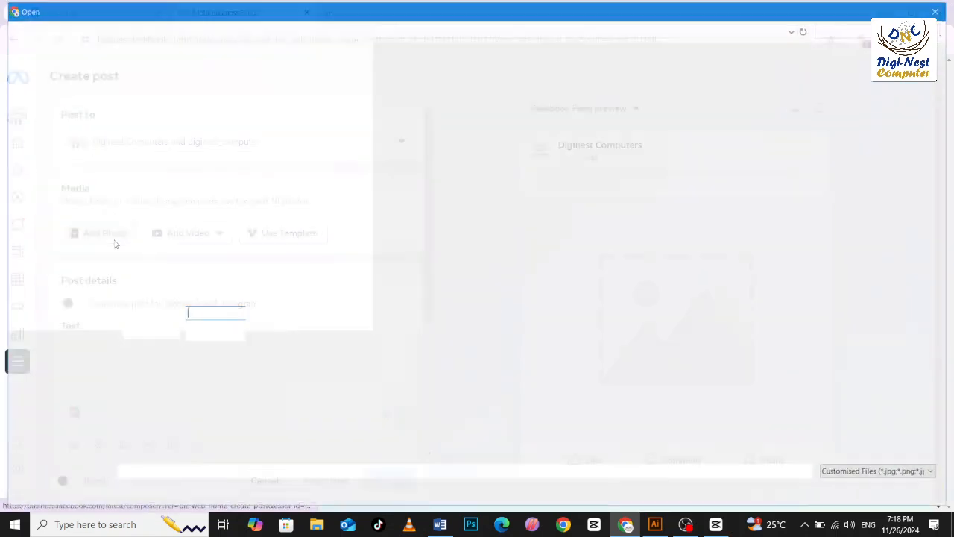
{"action": "left_click", "coordinate": [95, 248]}
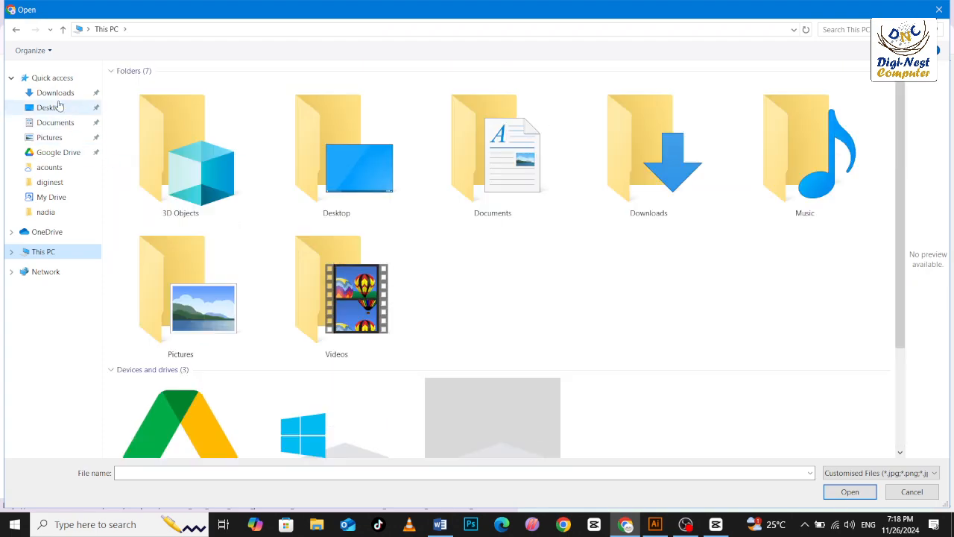
{"action": "left_click", "coordinate": [60, 92]}
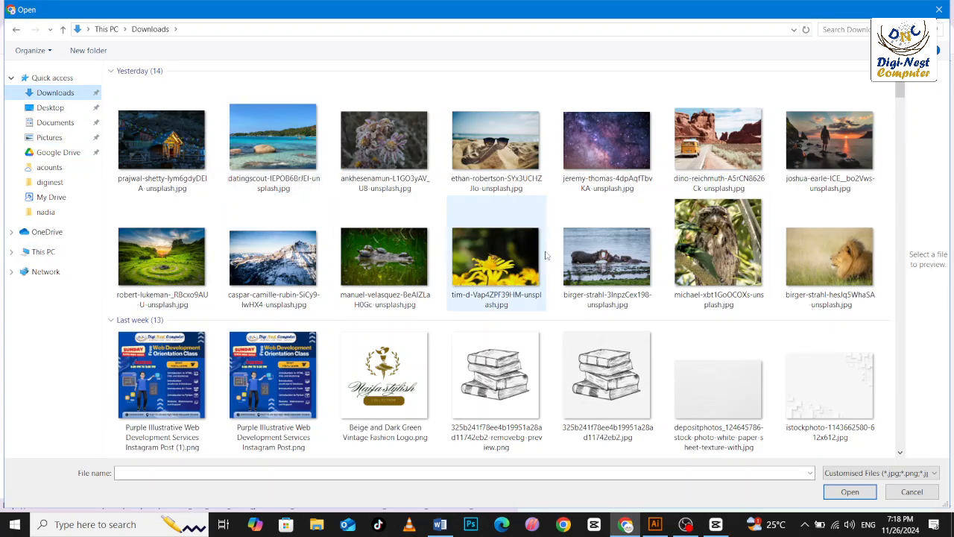
{"action": "scroll", "coordinate": [545, 255], "scroll_direction": "down", "scroll_amount": 5}
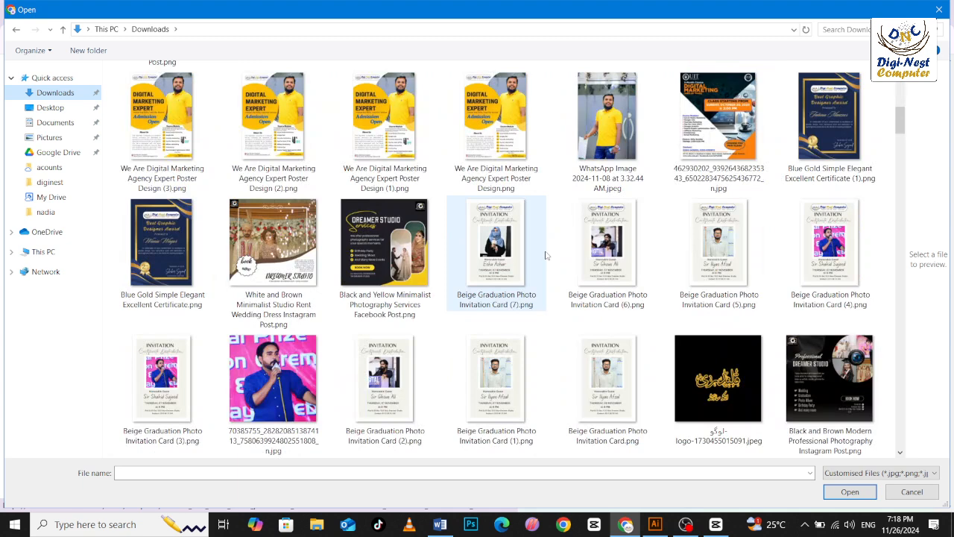
{"action": "scroll", "coordinate": [545, 255], "scroll_direction": "up", "scroll_amount": 2}
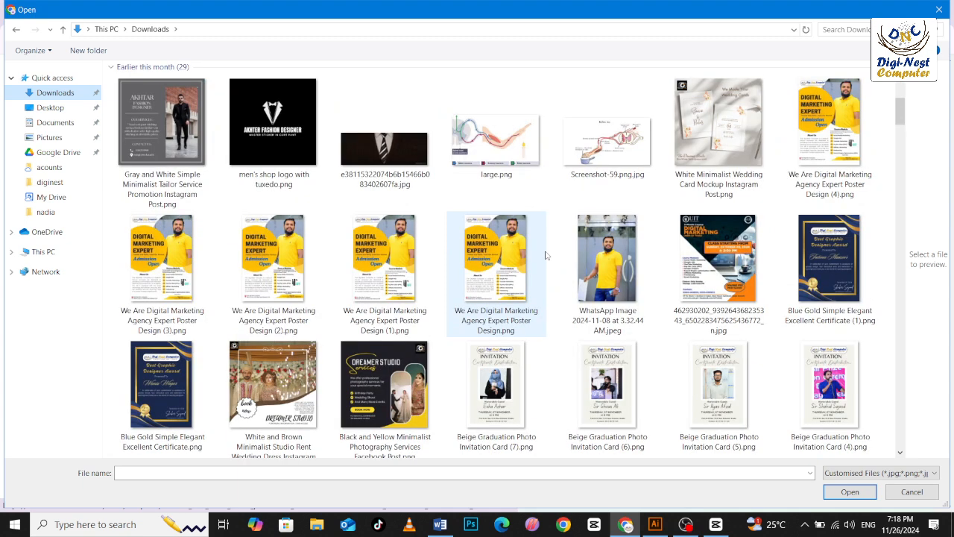
{"action": "scroll", "coordinate": [309, 280], "scroll_direction": "down", "scroll_amount": 2}
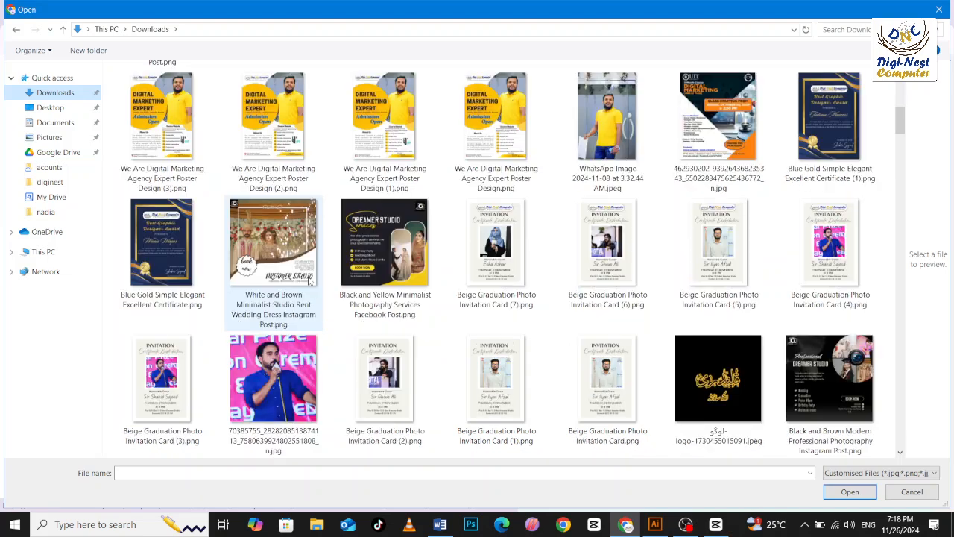
{"action": "scroll", "coordinate": [309, 280], "scroll_direction": "down", "scroll_amount": 3}
{"action": "scroll", "coordinate": [309, 280], "scroll_direction": "up", "scroll_amount": 5}
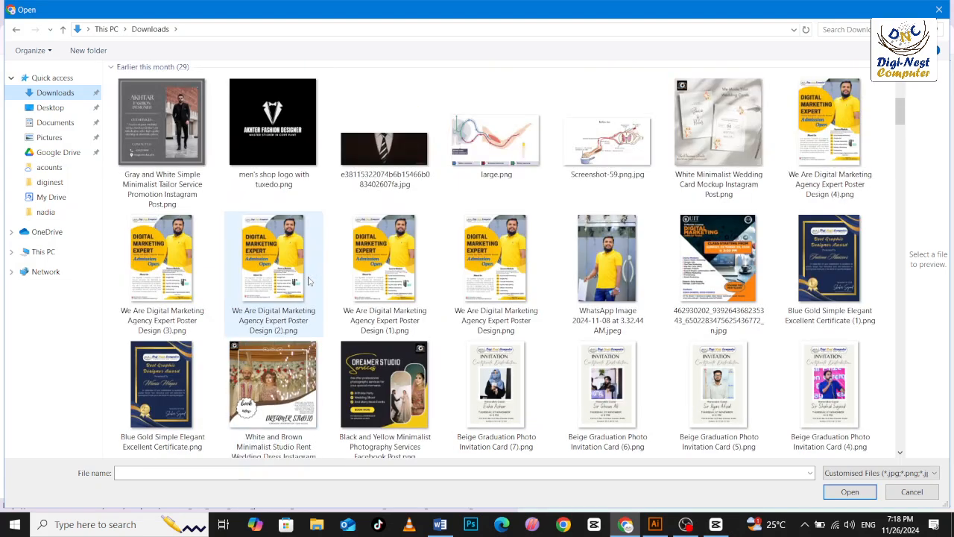
{"action": "double_click", "coordinate": [261, 256]}
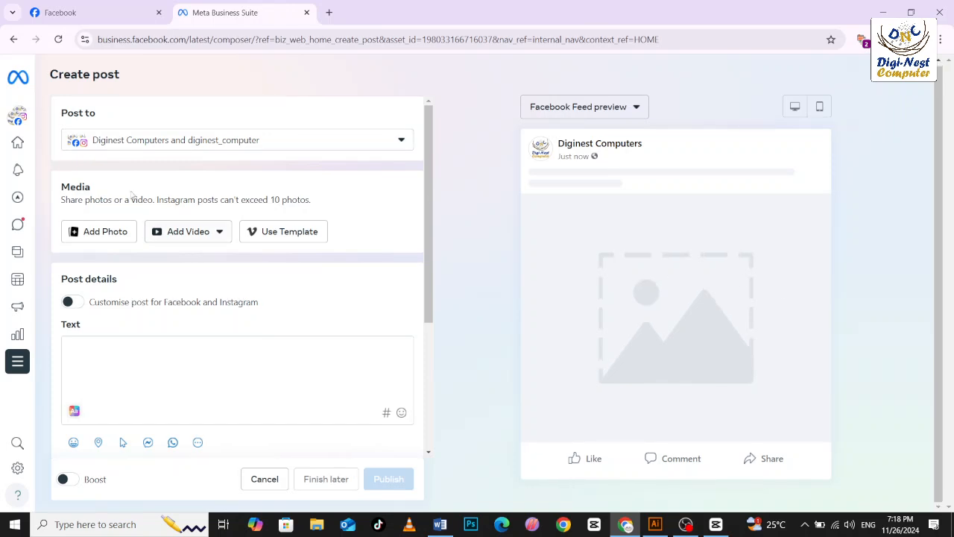
Start adding a photo and browse the certificate cermony folder on New Volume, including 106NZ_50 and its edit kerna he subfolder.
{"action": "left_click", "coordinate": [91, 232]}
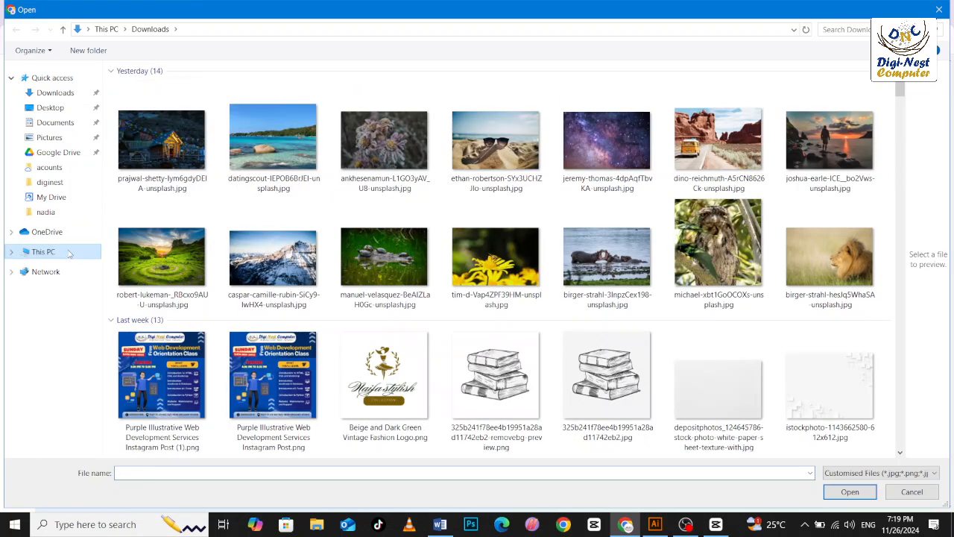
{"action": "left_click", "coordinate": [69, 252]}
{"action": "scroll", "coordinate": [287, 262], "scroll_direction": "down", "scroll_amount": 1}
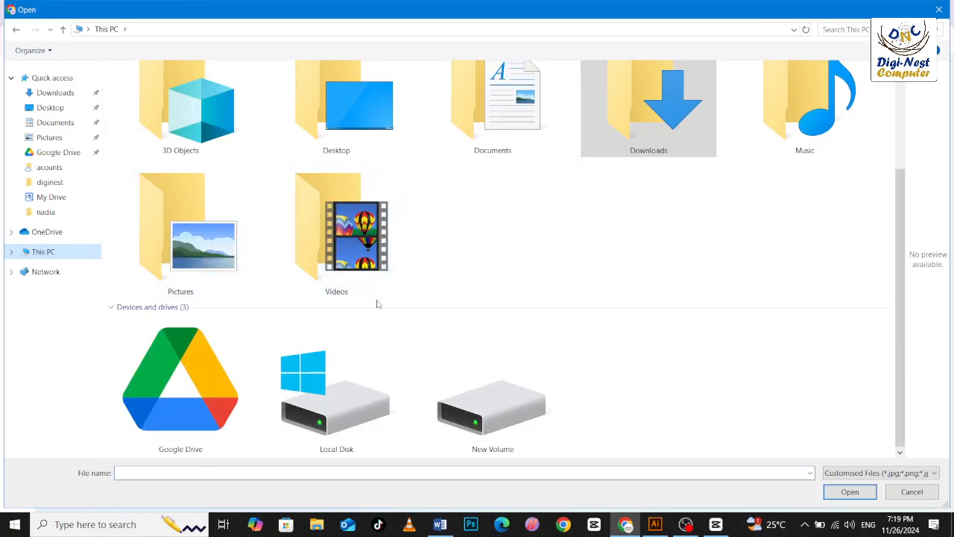
{"action": "double_click", "coordinate": [474, 383]}
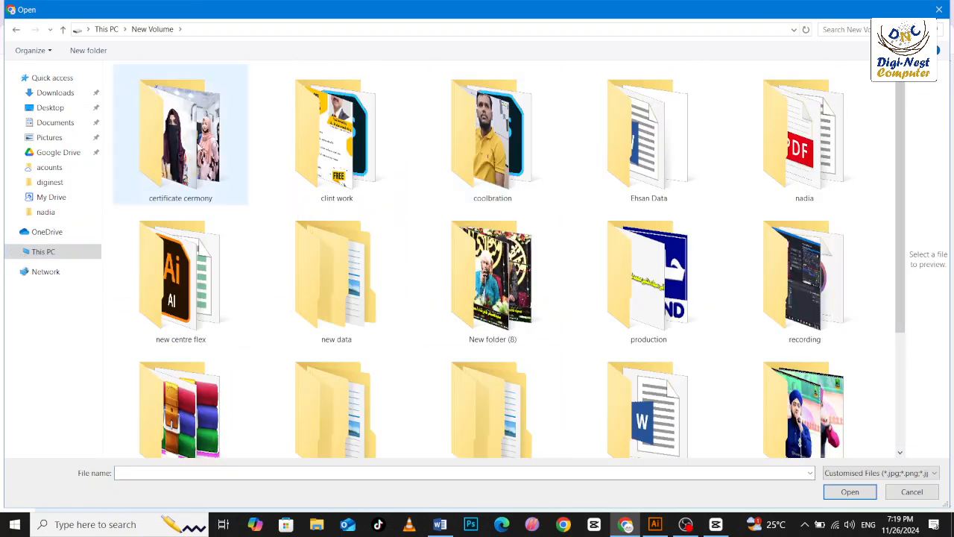
{"action": "double_click", "coordinate": [201, 147]}
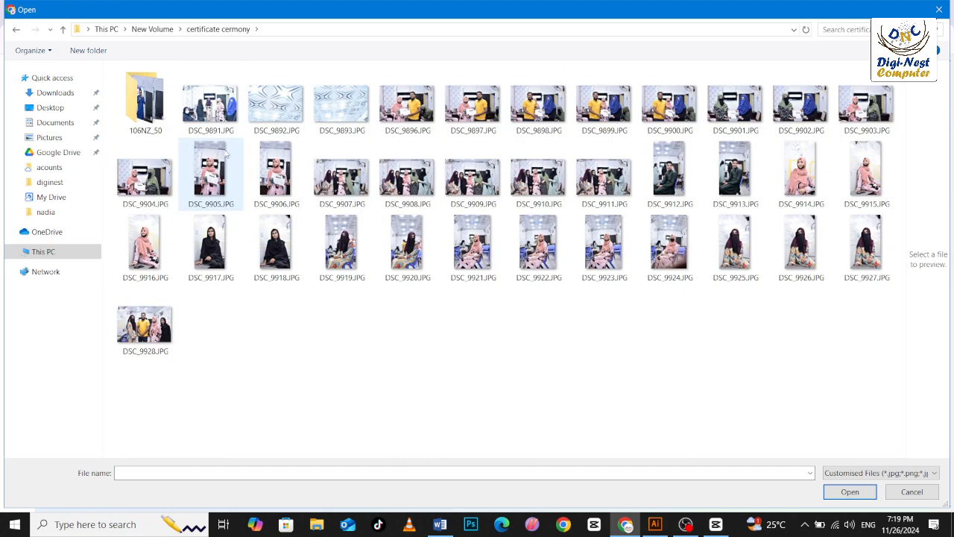
{"action": "double_click", "coordinate": [147, 108]}
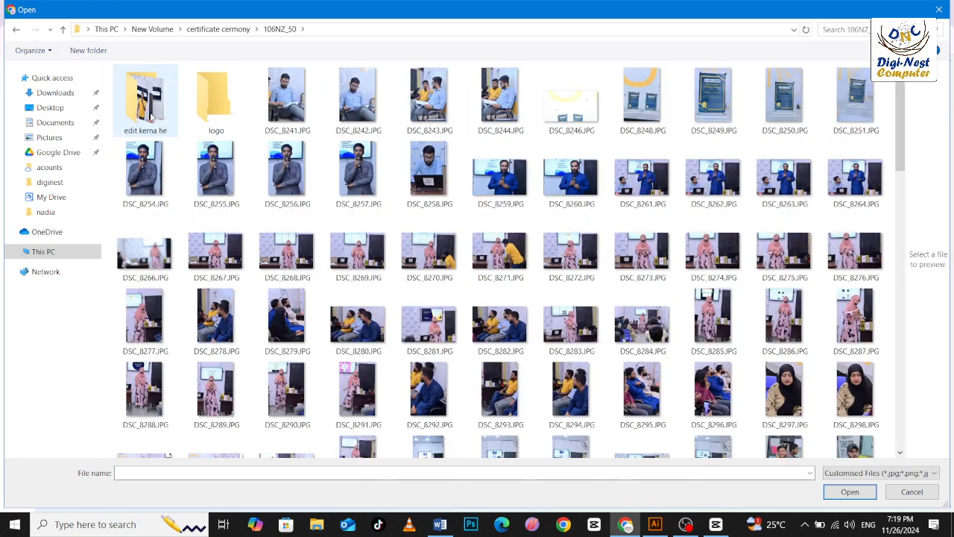
{"action": "left_click", "coordinate": [164, 108]}
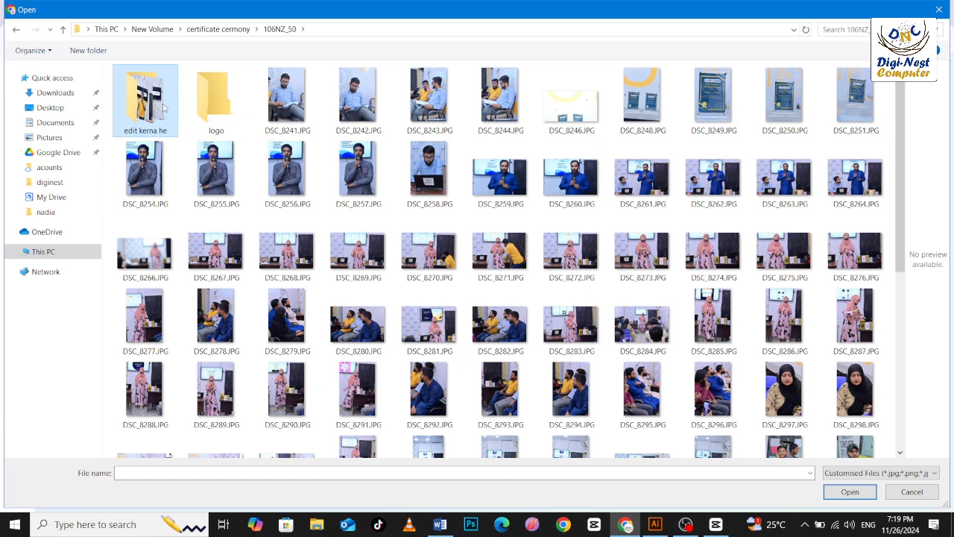
{"action": "double_click", "coordinate": [164, 108]}
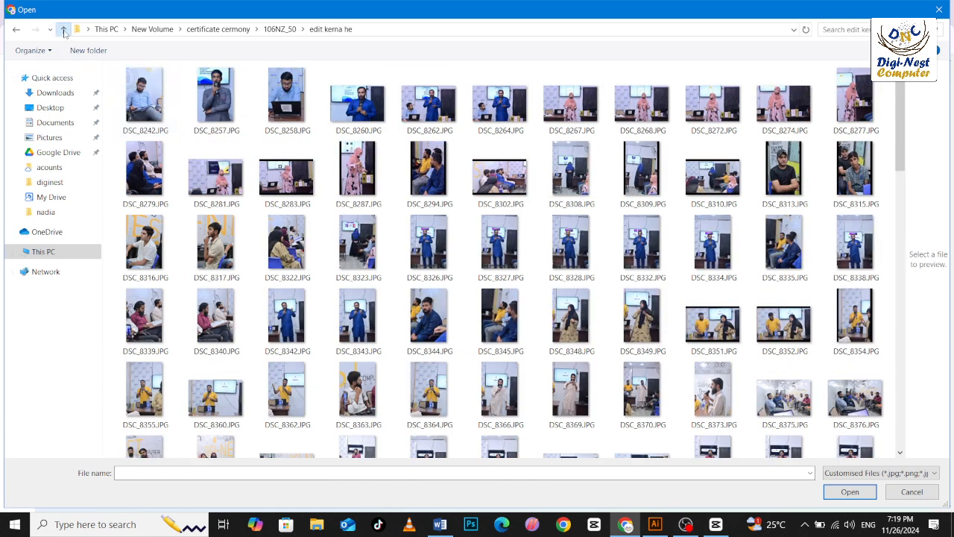
Look through the coolbration folder and the remaining New Volume folders for suitable photos.
{"action": "left_click", "coordinate": [64, 31]}
{"action": "left_click", "coordinate": [65, 31]}
{"action": "left_click", "coordinate": [65, 31]}
{"action": "left_click", "coordinate": [479, 133]}
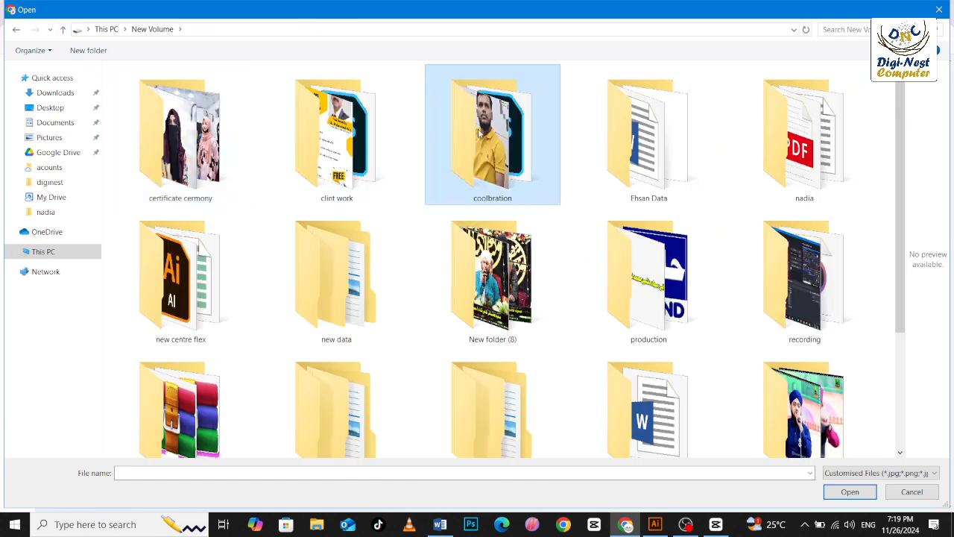
{"action": "double_click", "coordinate": [479, 133]}
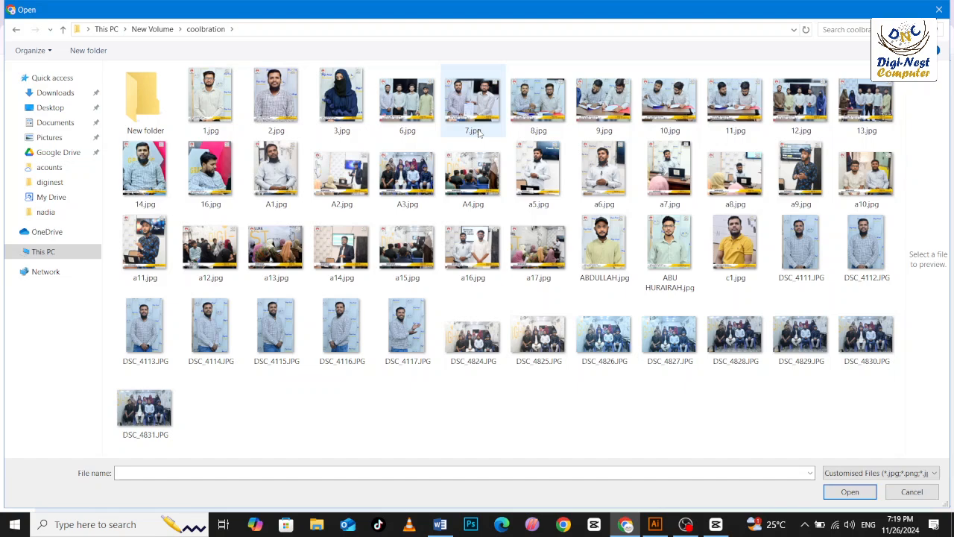
{"action": "left_click", "coordinate": [63, 31]}
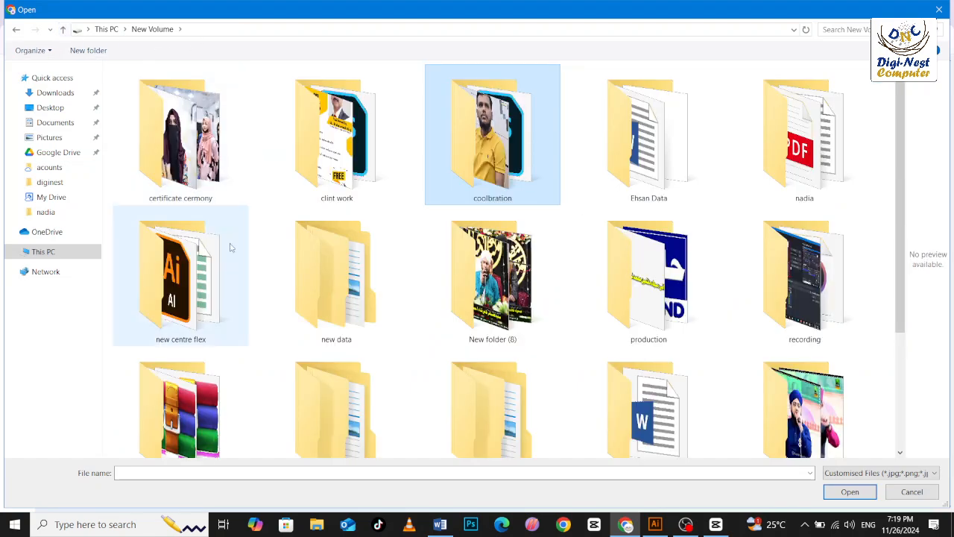
{"action": "scroll", "coordinate": [417, 288], "scroll_direction": "down", "scroll_amount": 2}
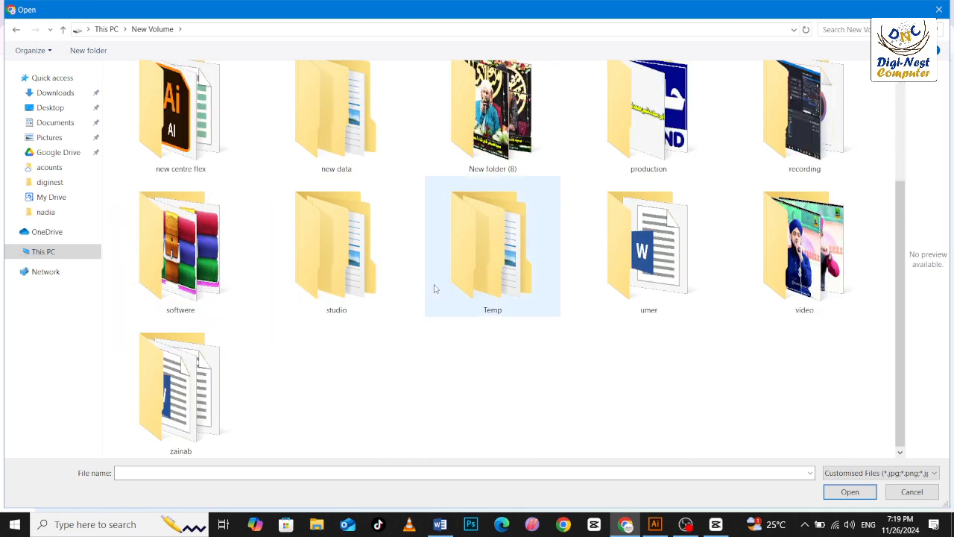
{"action": "scroll", "coordinate": [436, 287], "scroll_direction": "up", "scroll_amount": 2}
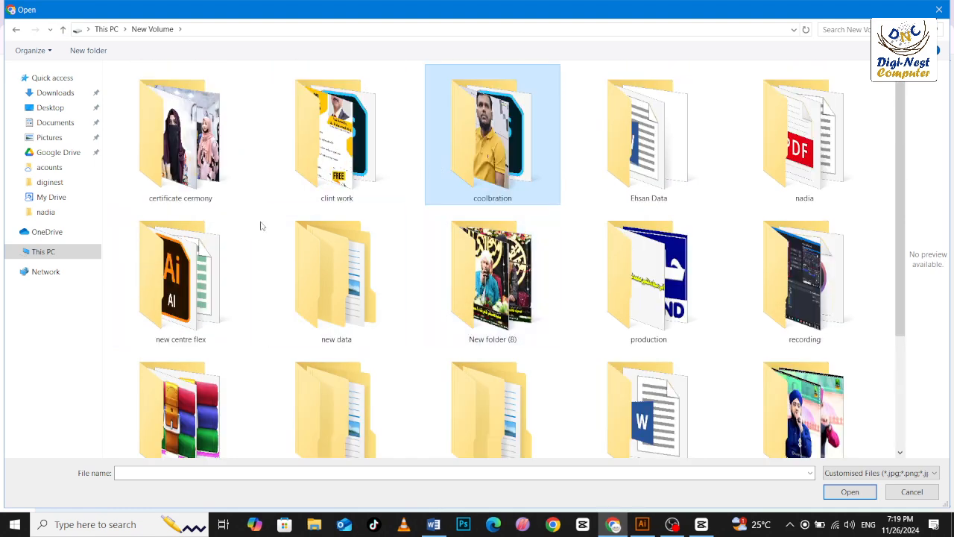
Try to add the four photos DSC_9908.JPG to DSC_9911.JPG from the certificate cermony folder to the post.
{"action": "left_click", "coordinate": [186, 175]}
{"action": "double_click", "coordinate": [186, 175]}
{"action": "left_click", "coordinate": [430, 201]}
{"action": "left_click", "coordinate": [614, 186], "text": "shift"}
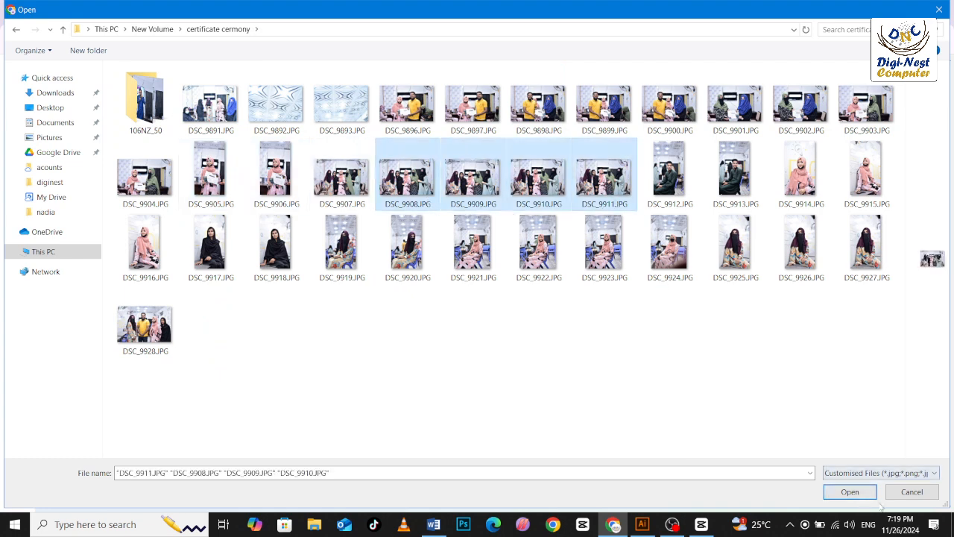
{"action": "left_click", "coordinate": [846, 491]}
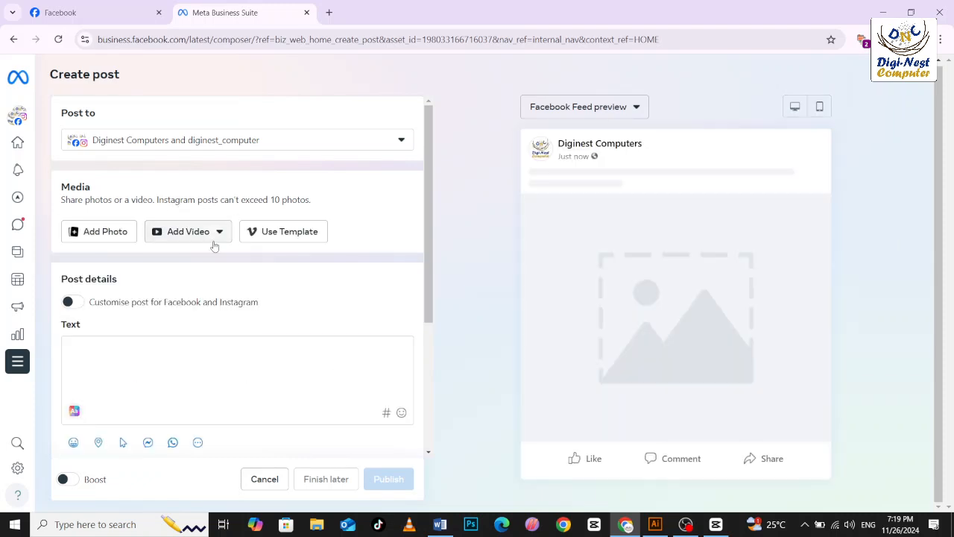
Deselect the Instagram account diginest_computer as a destination, keeping only the Diginest Computers Facebook page.
{"action": "scroll", "coordinate": [360, 283], "scroll_direction": "down", "scroll_amount": 3}
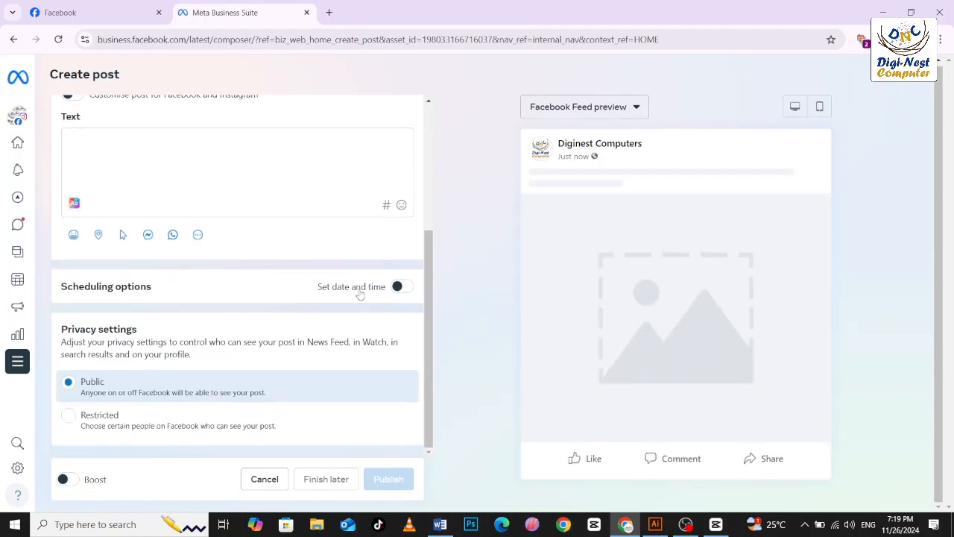
{"action": "scroll", "coordinate": [358, 292], "scroll_direction": "up", "scroll_amount": 3}
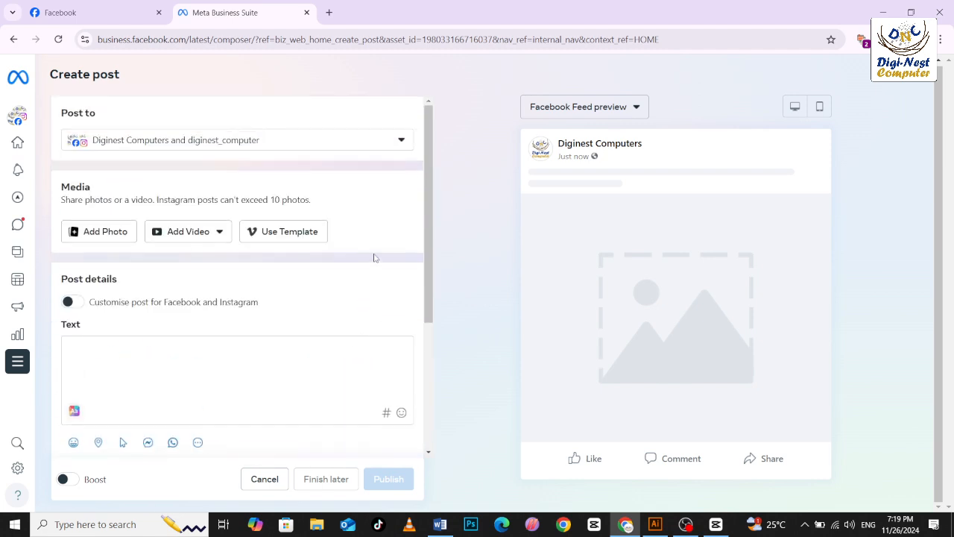
{"action": "left_click", "coordinate": [124, 140]}
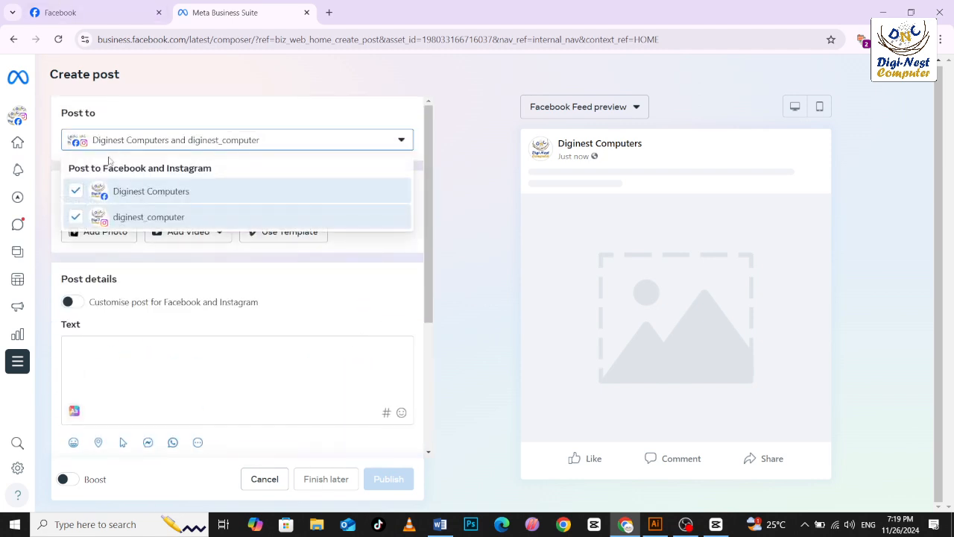
{"action": "left_click", "coordinate": [79, 216]}
{"action": "left_click", "coordinate": [209, 281]}
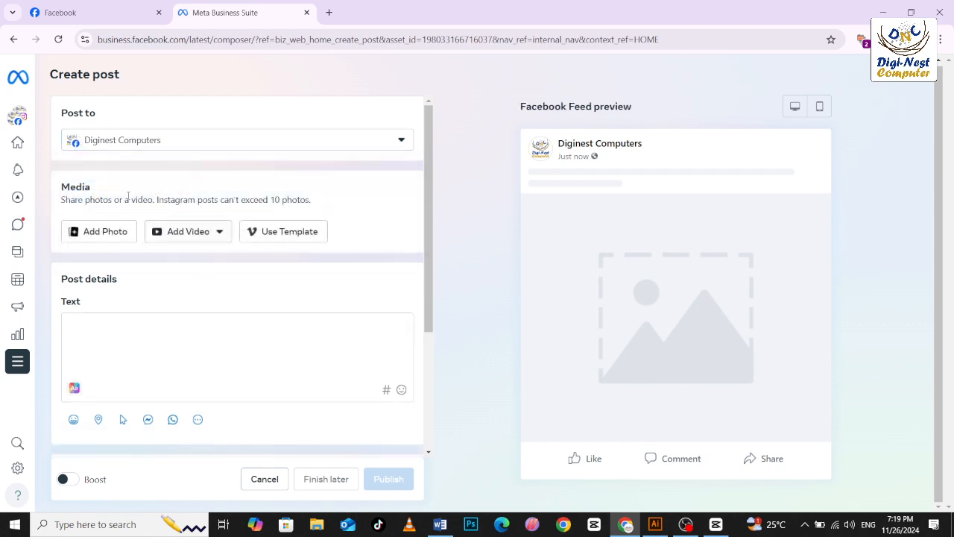
Try to add group photos, including DSC_9907.JPG and DSC_9910.JPG, from the certificate cermony folder to the post.
{"action": "left_click", "coordinate": [93, 231]}
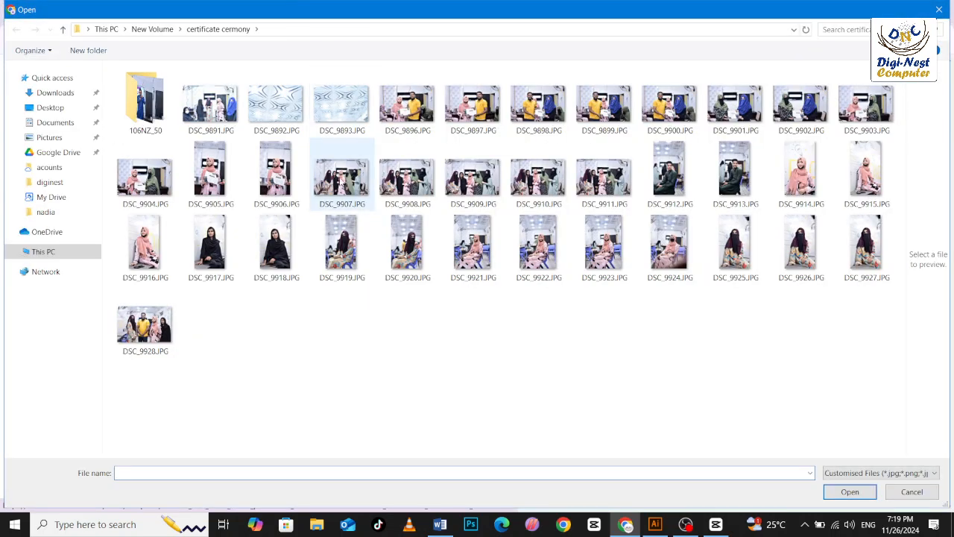
{"action": "left_click", "coordinate": [340, 180]}
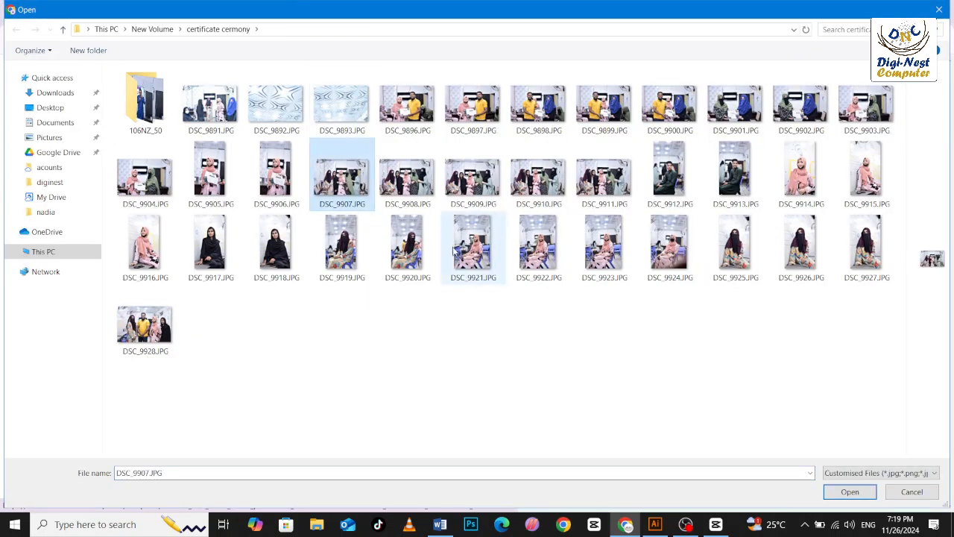
{"action": "left_click", "coordinate": [537, 179], "text": "shift"}
{"action": "left_click", "coordinate": [850, 491]}
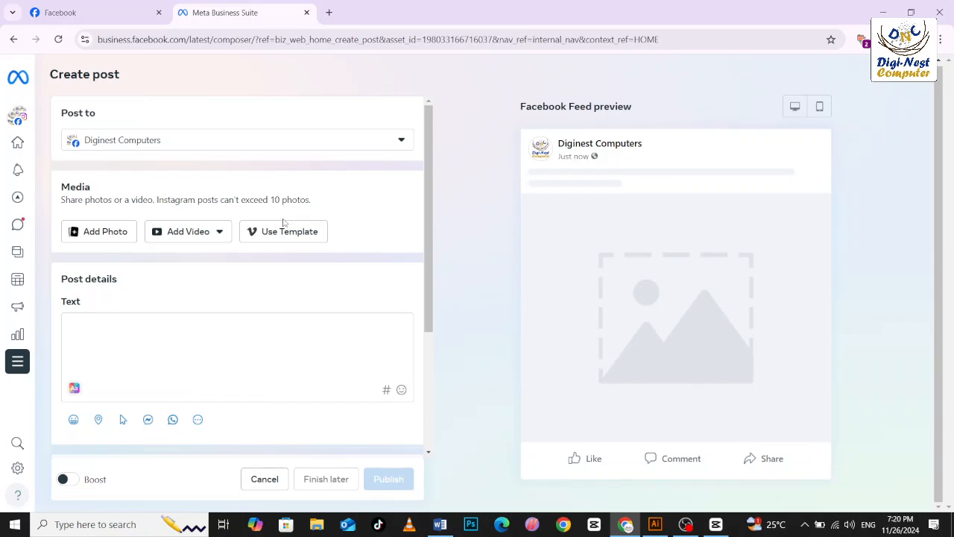
Try to add the flower photo ankhesenamun-L1GO3yAV_U8-unsplash.jpg from the Downloads folder to the post.
{"action": "left_click", "coordinate": [124, 231]}
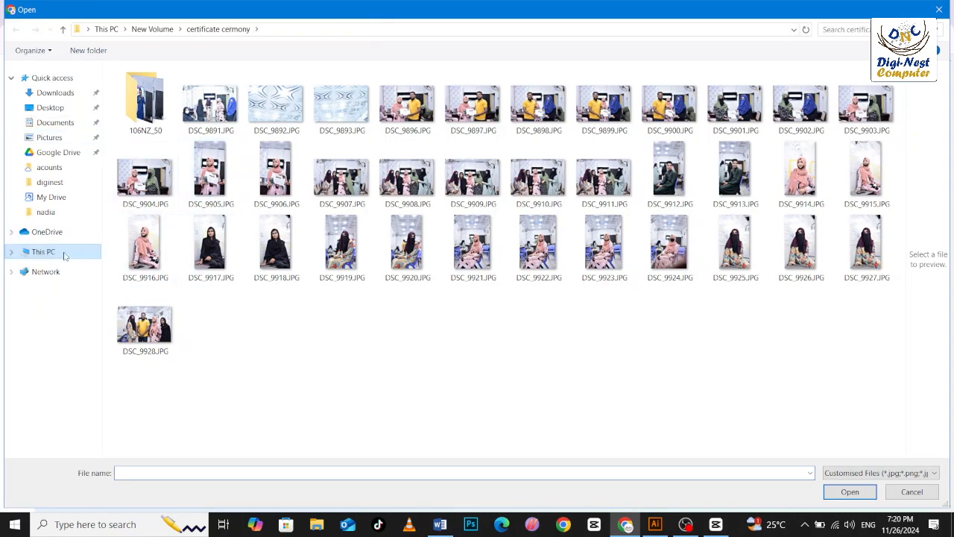
{"action": "left_click", "coordinate": [64, 256]}
{"action": "left_click", "coordinate": [50, 107]}
{"action": "left_click", "coordinate": [56, 92]}
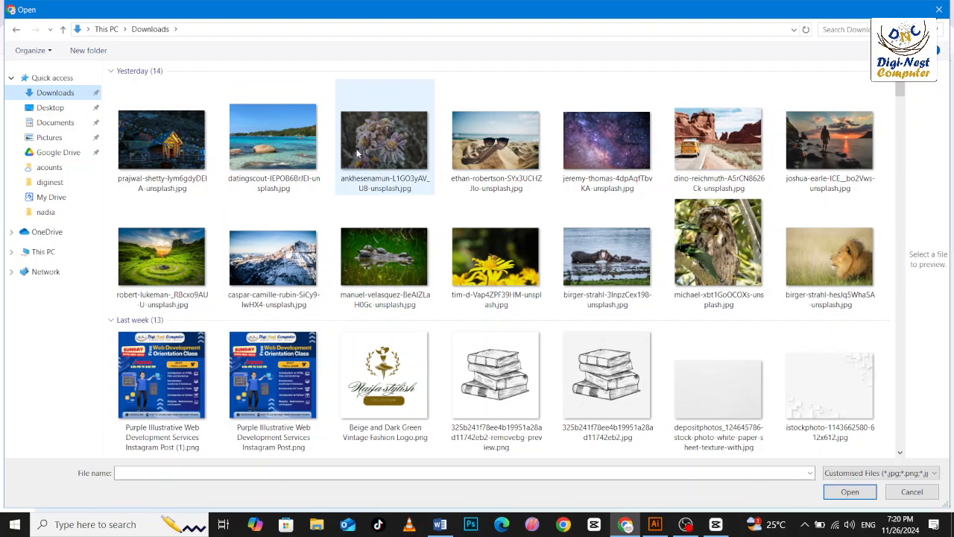
{"action": "double_click", "coordinate": [399, 148]}
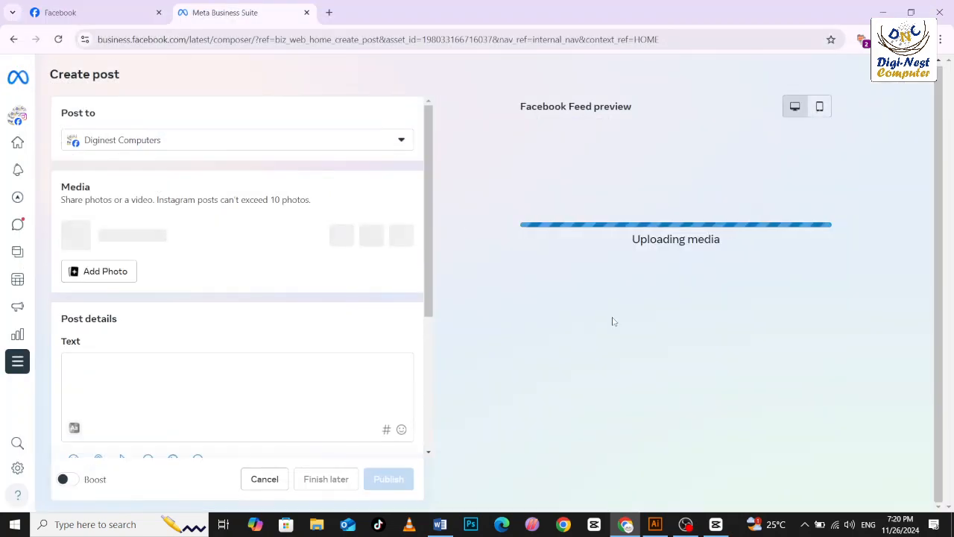
{"action": "left_click", "coordinate": [146, 362]}
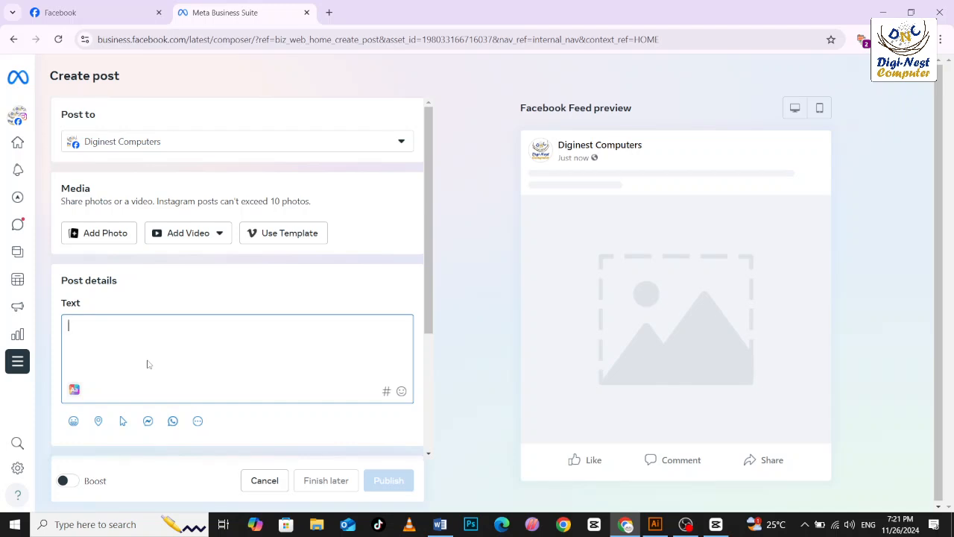
Search Google for "text style" in a new browser tab and open the Picsart Font Generator page.
{"action": "left_click", "coordinate": [329, 12]}
{"action": "type", "text": "text"}
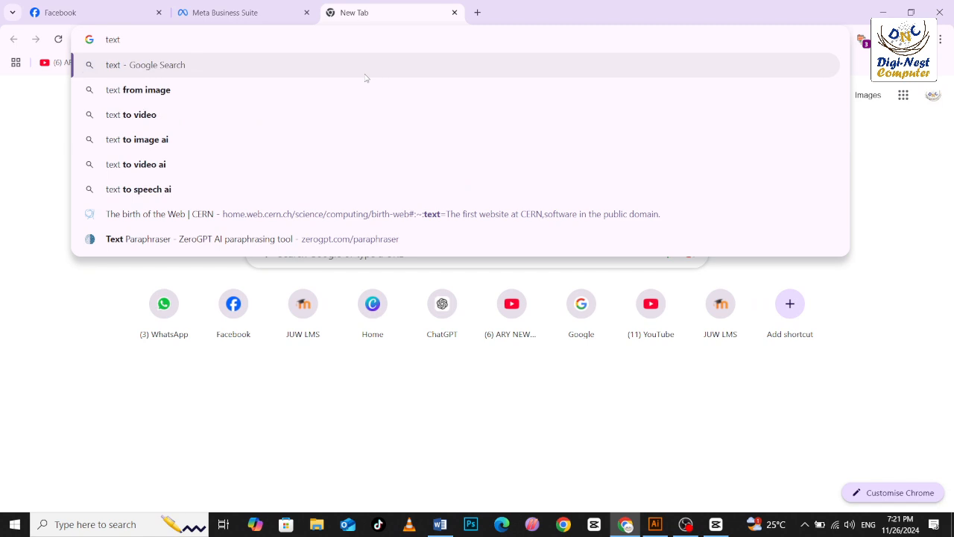
{"action": "type", "text": " st"}
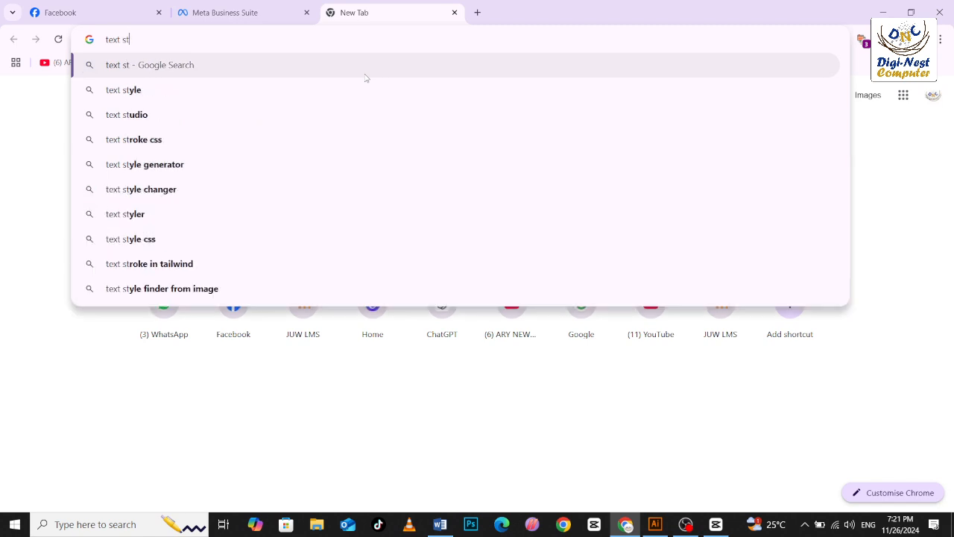
{"action": "left_click", "coordinate": [366, 79]}
{"action": "left_click", "coordinate": [208, 89]}
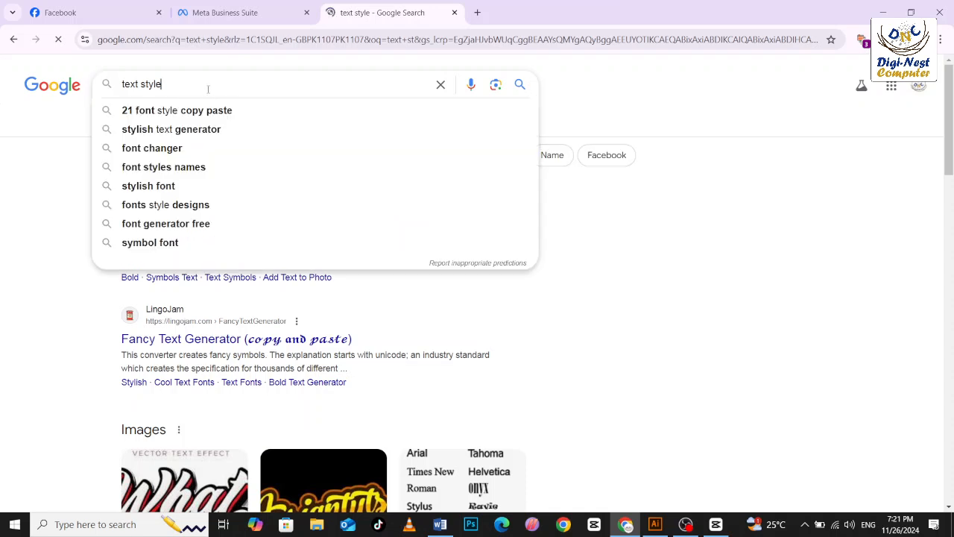
{"action": "left_click", "coordinate": [645, 88]}
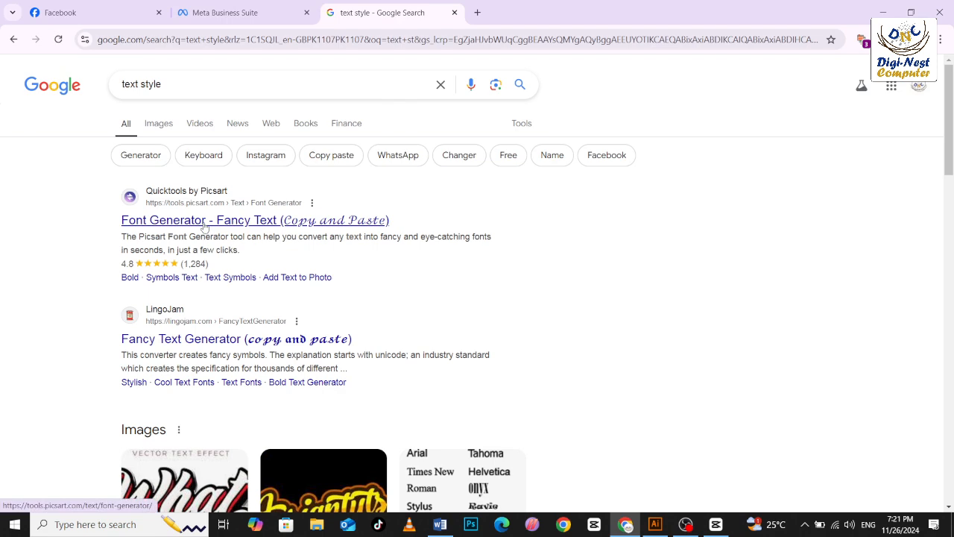
{"action": "left_click", "coordinate": [205, 225]}
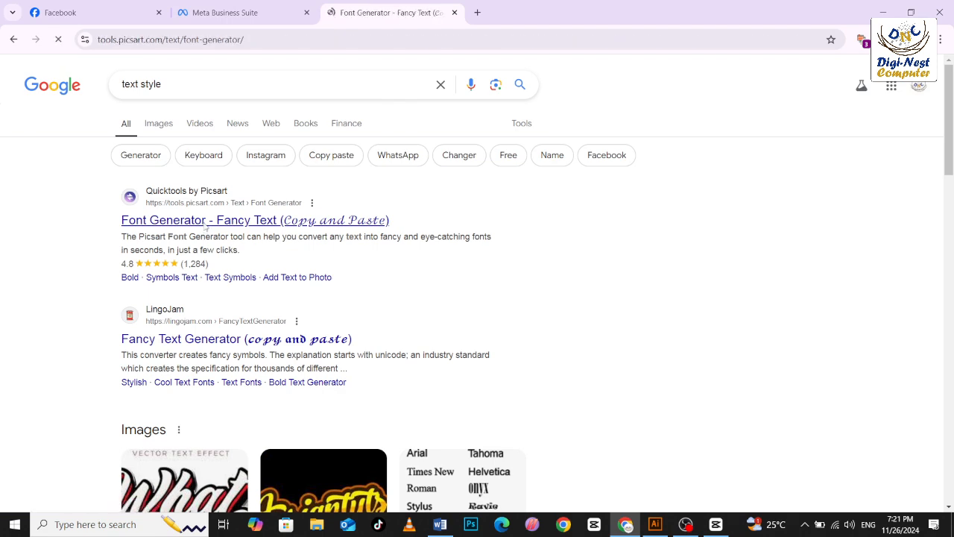
{"action": "left_click", "coordinate": [203, 12]}
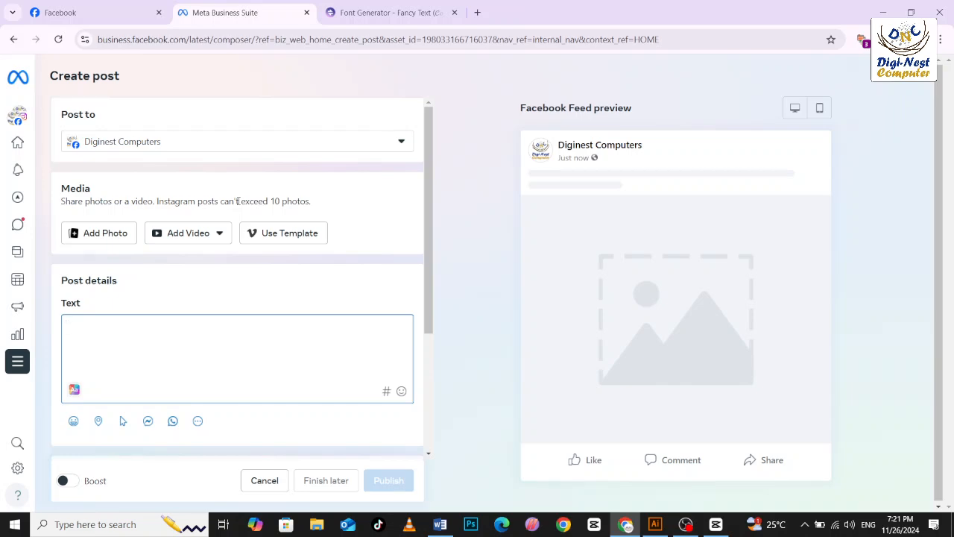
{"action": "left_click", "coordinate": [388, 12]}
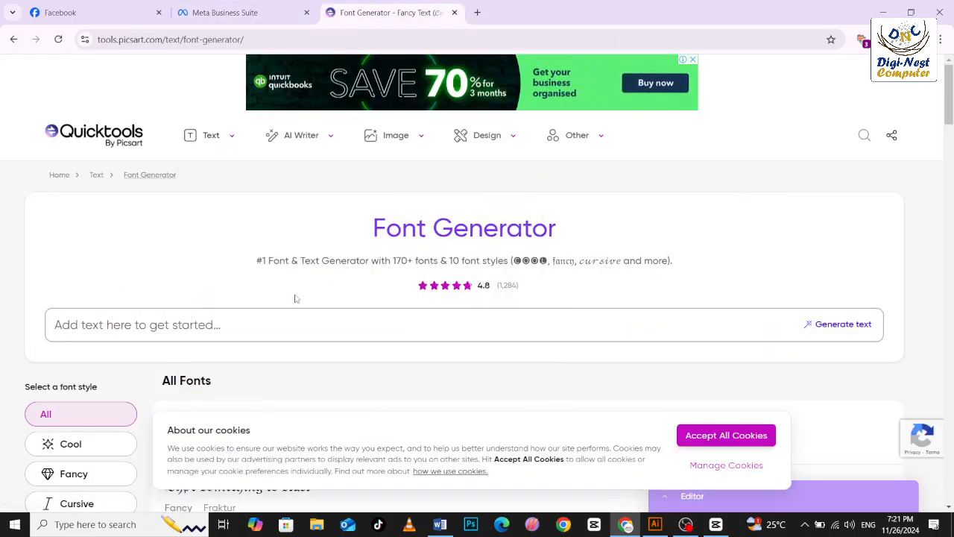
Enter "digital marketing" as the text to convert in the font generator.
{"action": "scroll", "coordinate": [295, 298], "scroll_direction": "down", "scroll_amount": 2}
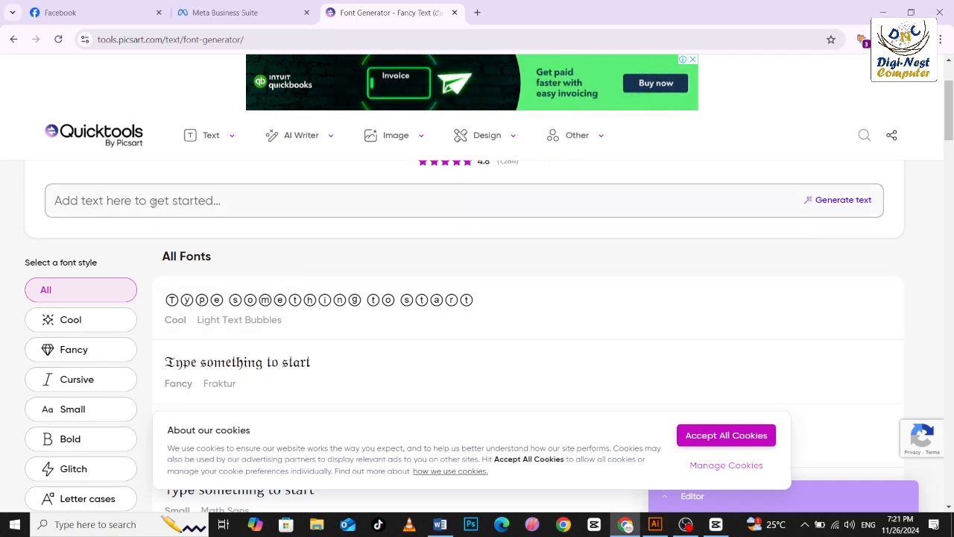
{"action": "type", "text": "di"}
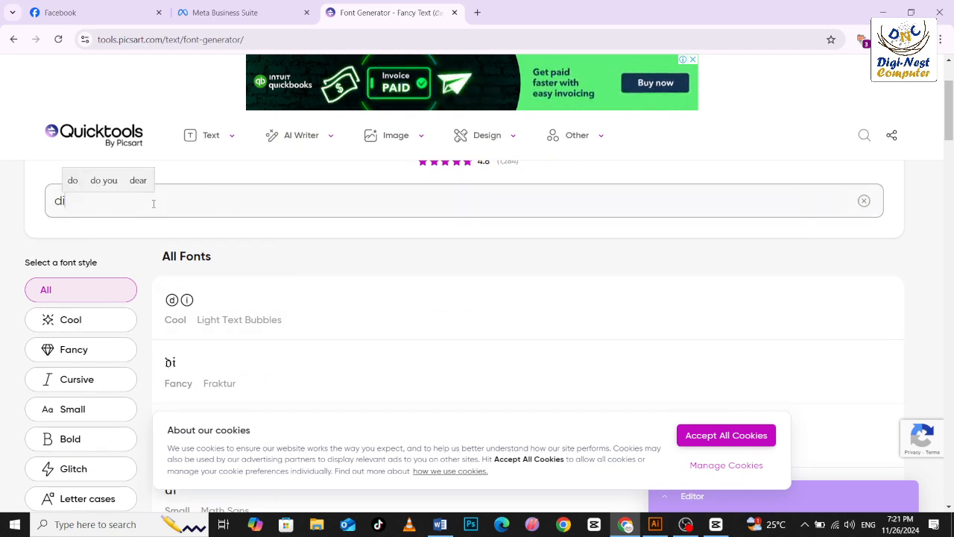
{"action": "type", "text": "gital ma"}
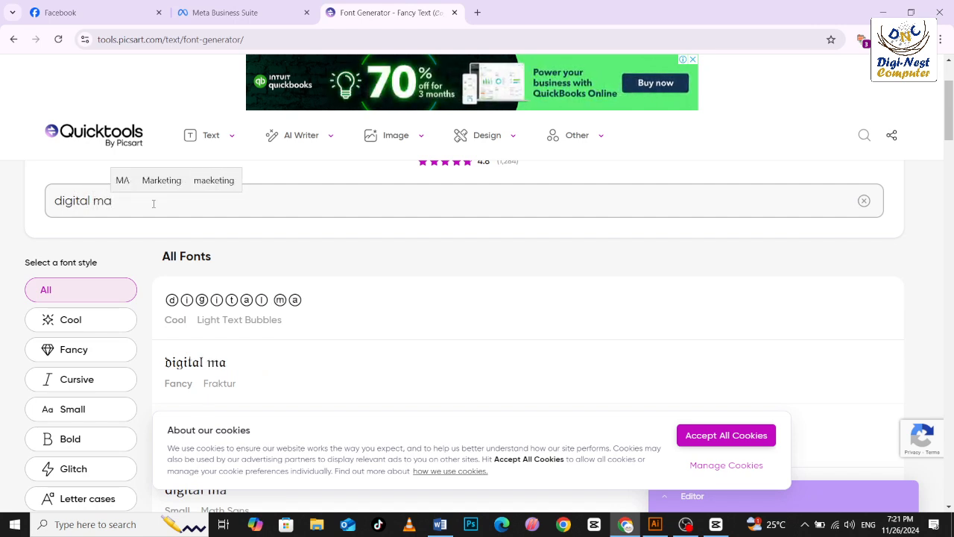
{"action": "key", "text": "BackSpace"}
{"action": "type", "text": "a"}
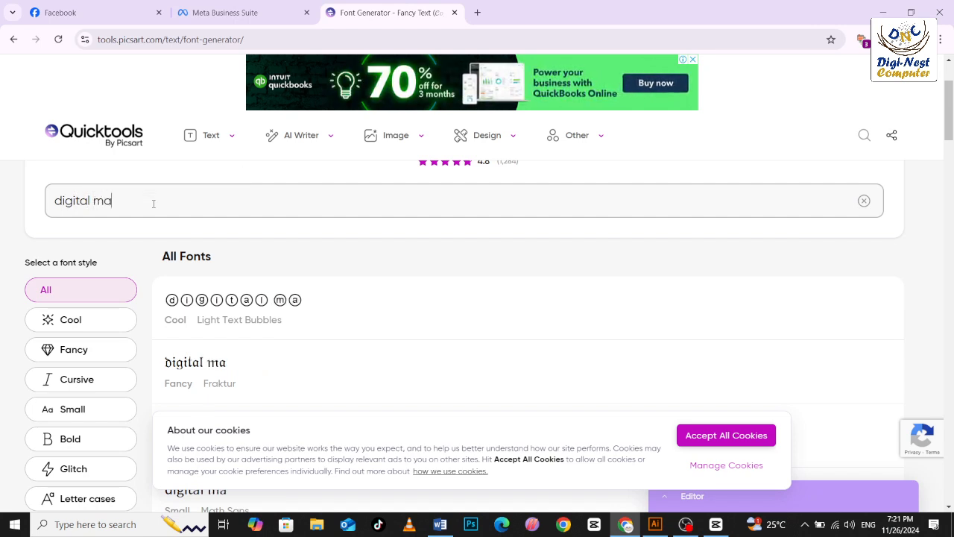
{"action": "type", "text": "rke"}
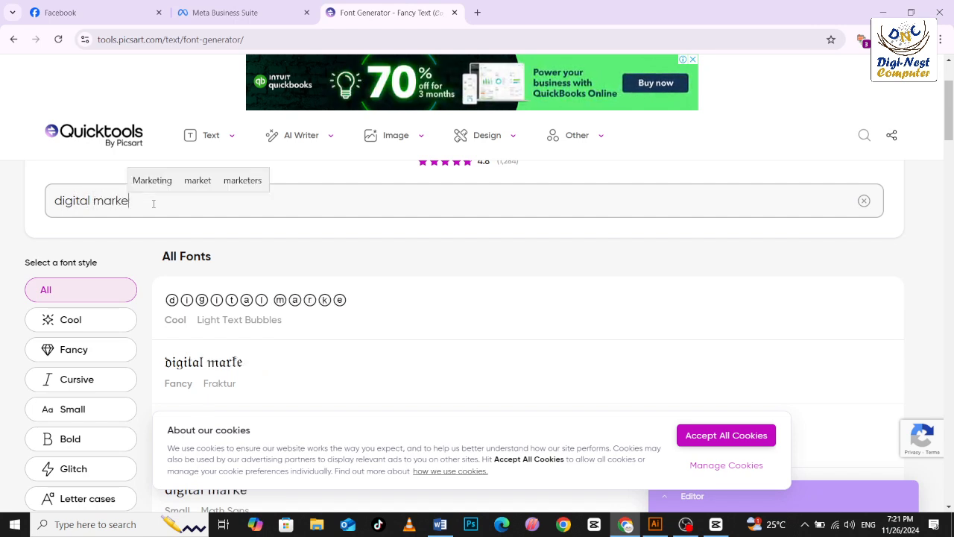
{"action": "type", "text": "ting"}
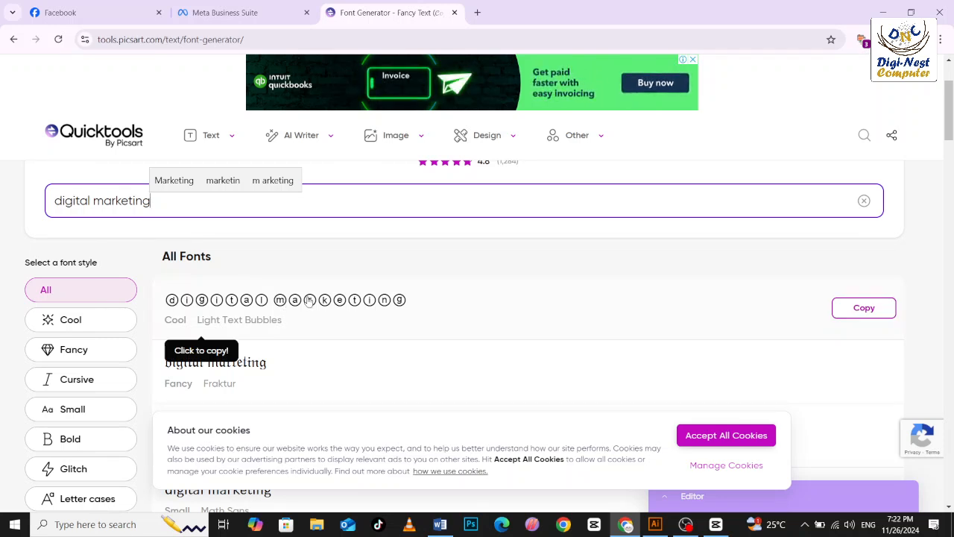
Copy the Parenthesis version of "digital marketing" and paste it into the text of the Meta Business Suite post.
{"action": "left_click_drag", "start_coordinate": [952, 122], "coordinate": [949, 158]}
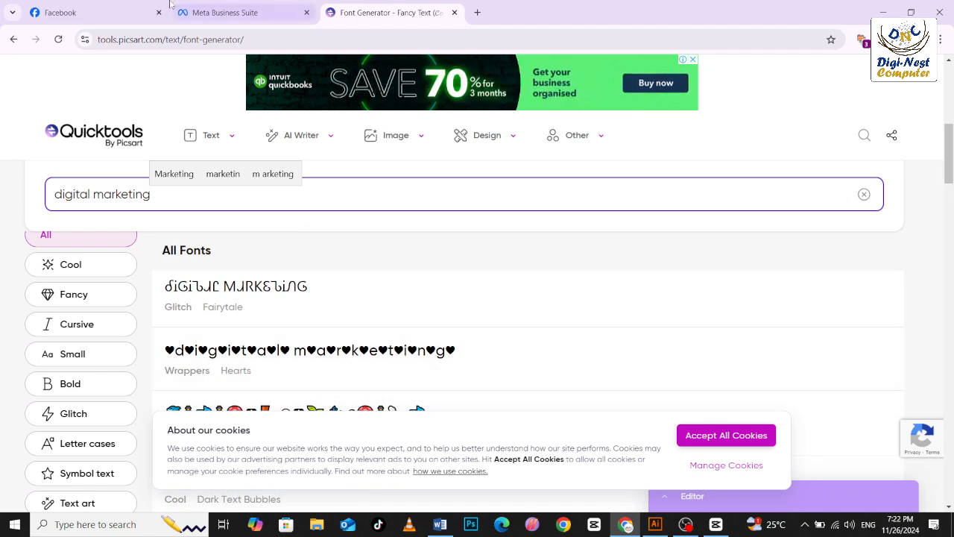
{"action": "left_click", "coordinate": [223, 12]}
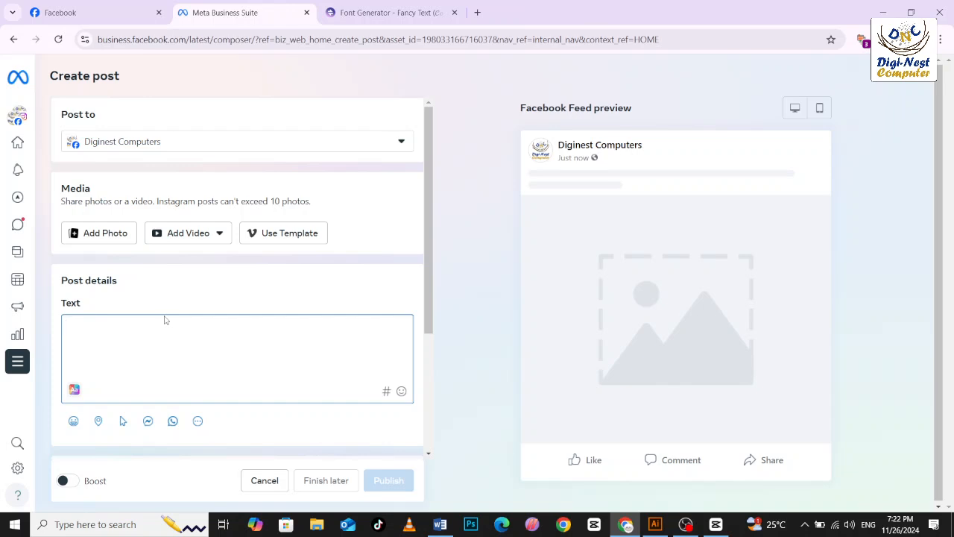
{"action": "left_click", "coordinate": [388, 13]}
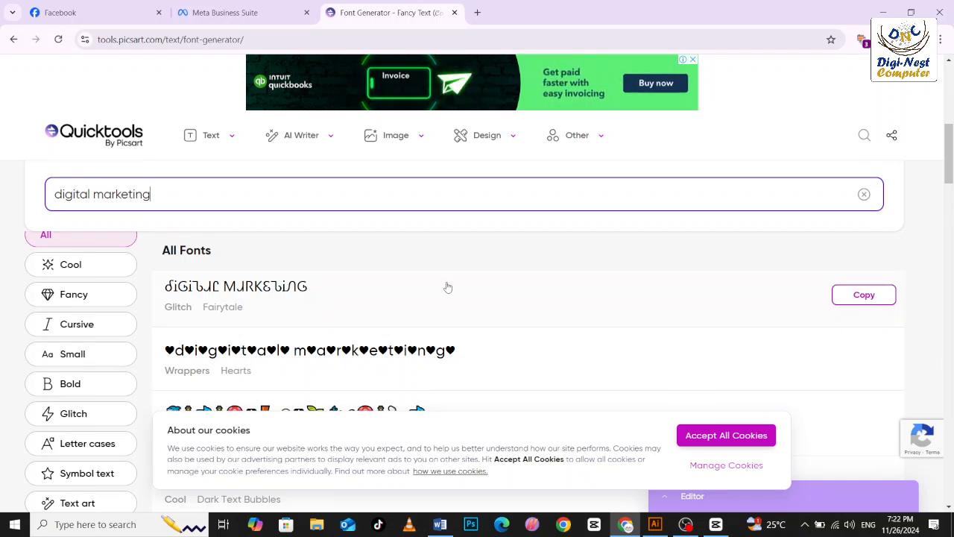
{"action": "scroll", "coordinate": [688, 365], "scroll_direction": "down", "scroll_amount": 3}
{"action": "scroll", "coordinate": [575, 355], "scroll_direction": "down", "scroll_amount": 10}
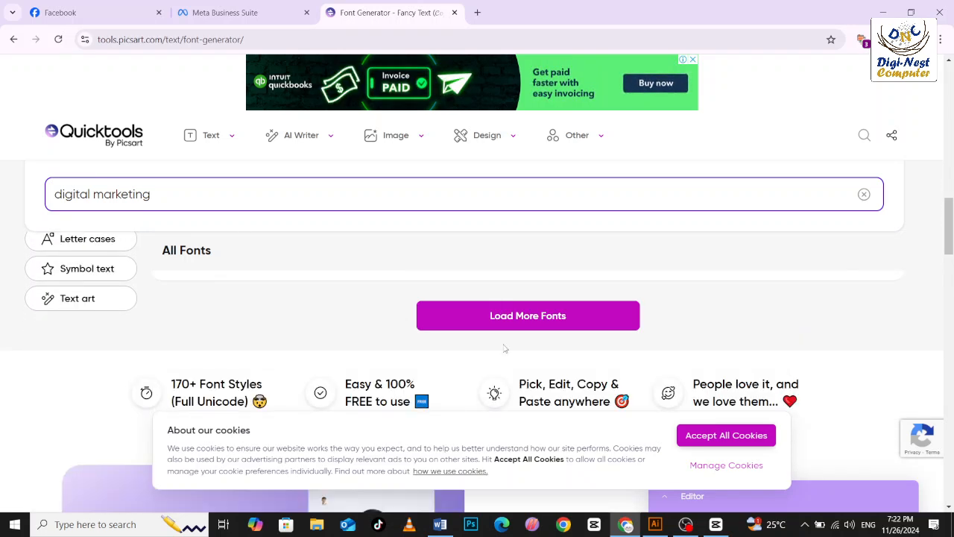
{"action": "scroll", "coordinate": [504, 348], "scroll_direction": "up", "scroll_amount": 3}
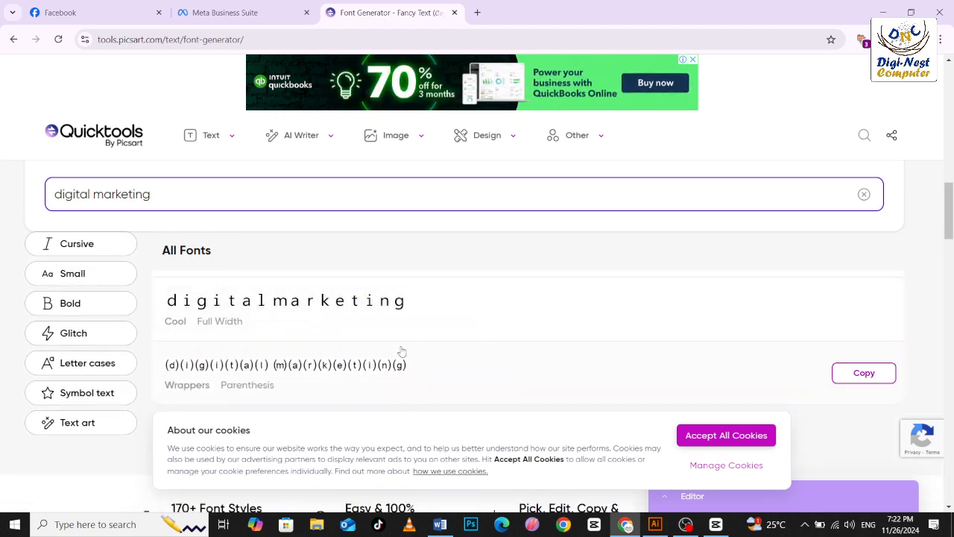
{"action": "left_click", "coordinate": [857, 374]}
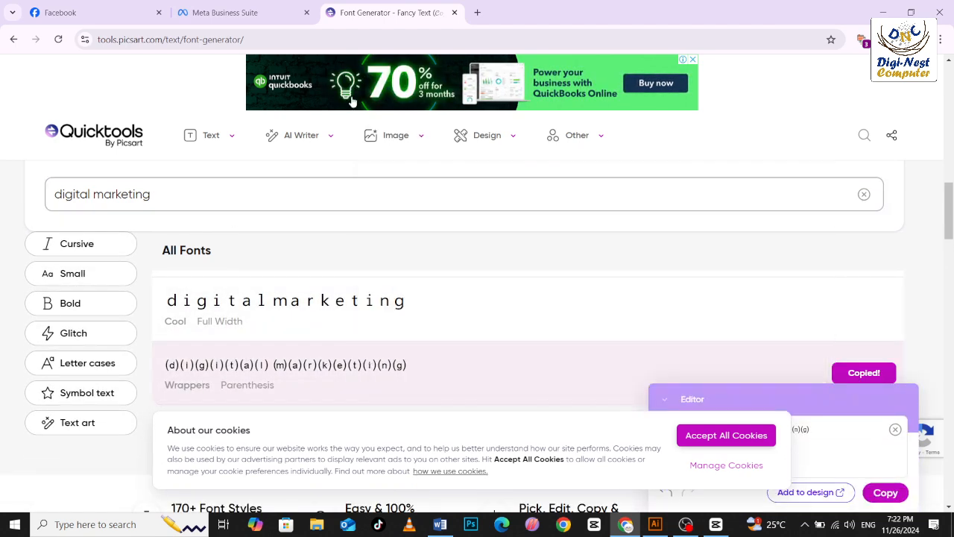
{"action": "left_click", "coordinate": [191, 9]}
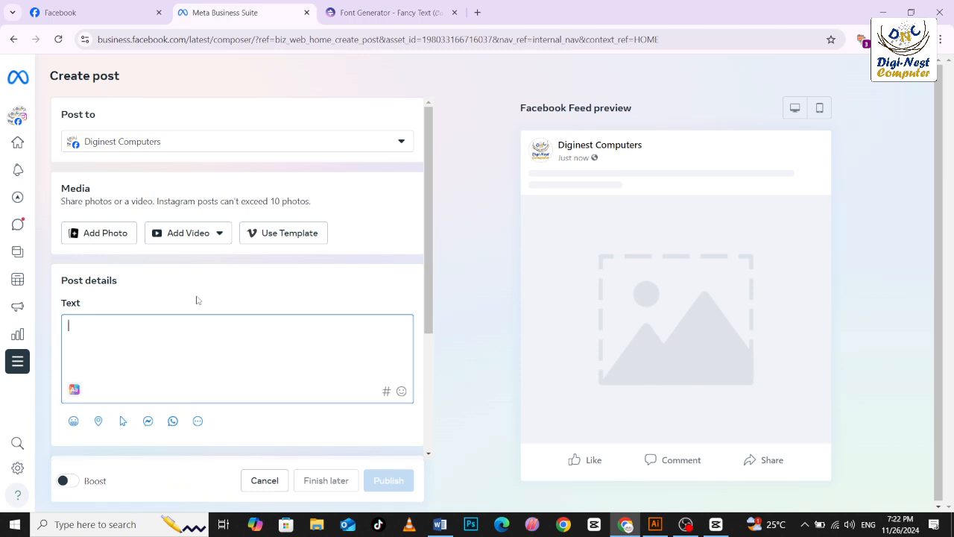
{"action": "key", "text": "ctrl+v"}
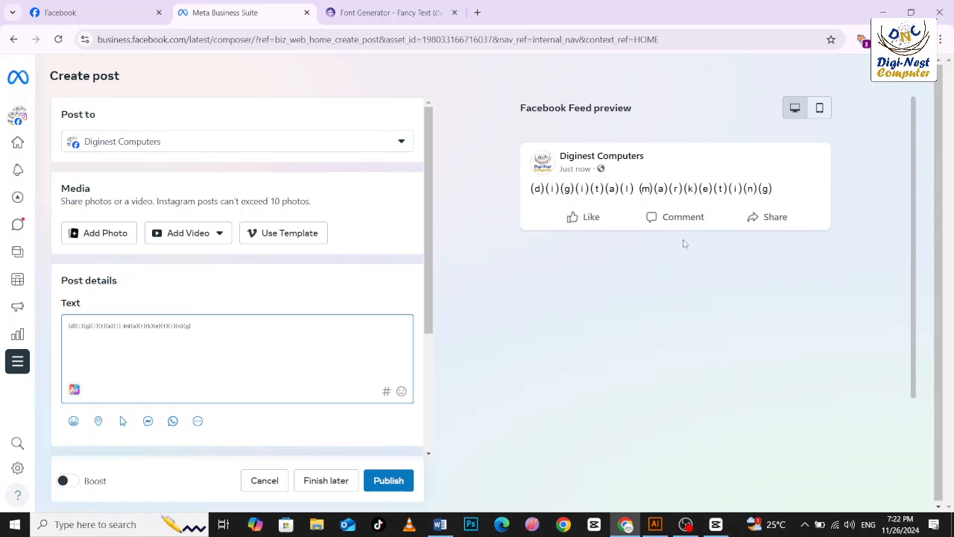
Replace the font generator's text with a person's full name and look through the styled versions.
{"action": "left_click", "coordinate": [372, 12]}
{"action": "left_click", "coordinate": [219, 181]}
{"action": "key", "text": "ctrl+a"}
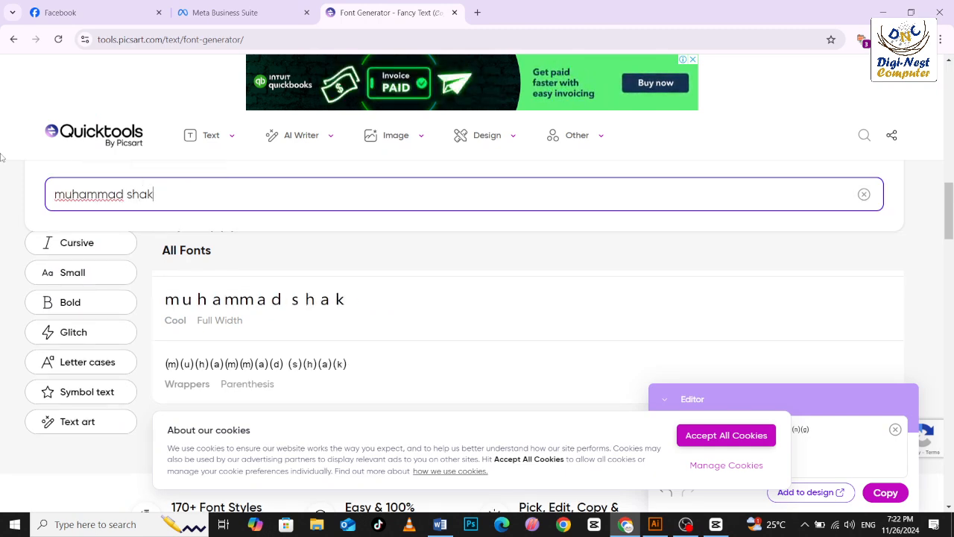
{"action": "scroll", "coordinate": [112, 309], "scroll_direction": "down", "scroll_amount": 3}
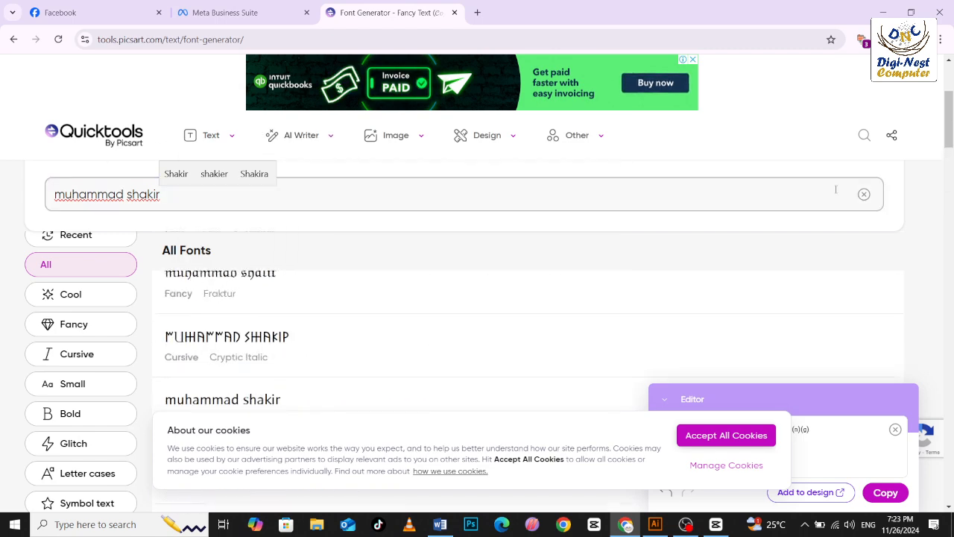
{"action": "scroll", "coordinate": [745, 190], "scroll_direction": "up", "scroll_amount": 2}
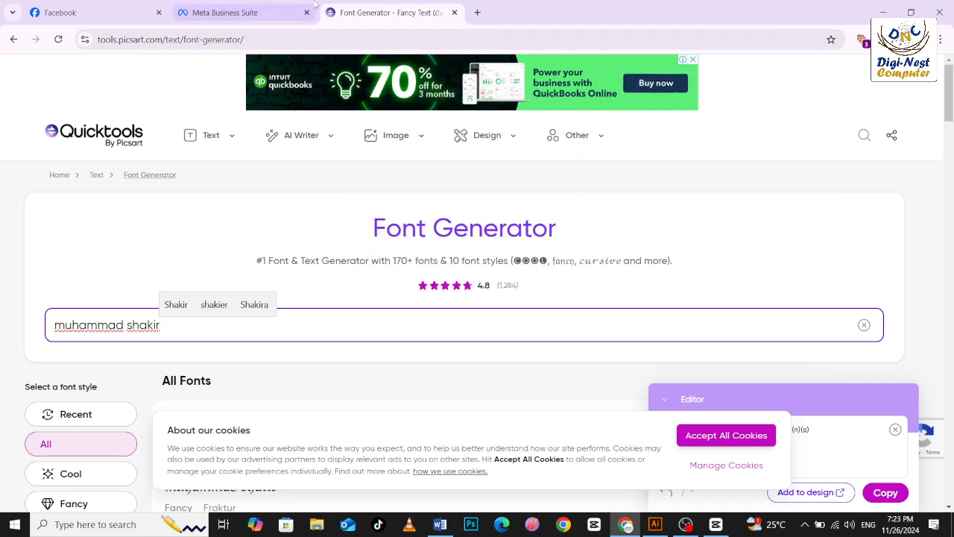
Return to the Meta Business Suite post and start a new line below the styled text.
{"action": "left_click", "coordinate": [238, 6]}
{"action": "left_click", "coordinate": [208, 334]}
{"action": "key", "text": "Return"}
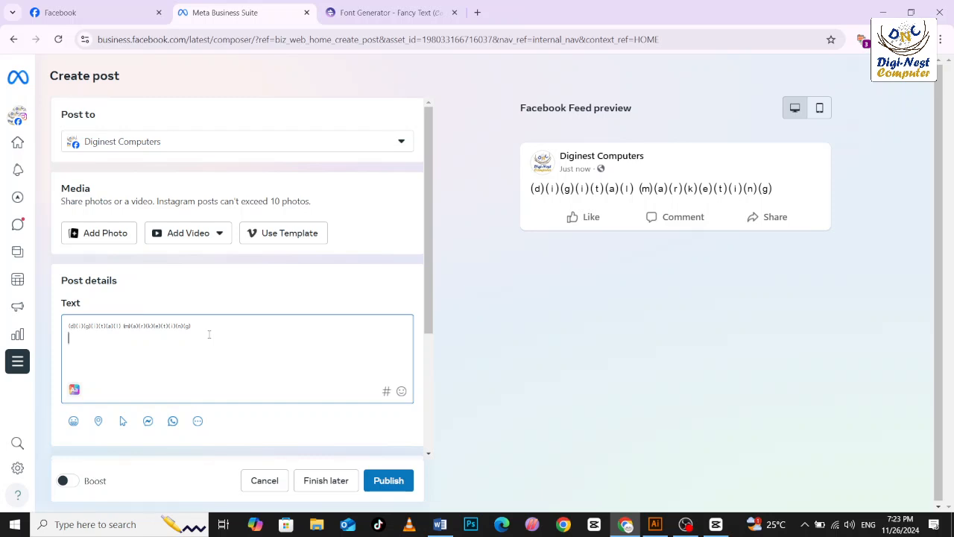
Look over the extra items that can be added to the post, the scheduling options and the privacy settings.
{"action": "left_click_drag", "start_coordinate": [428, 212], "coordinate": [419, 293]}
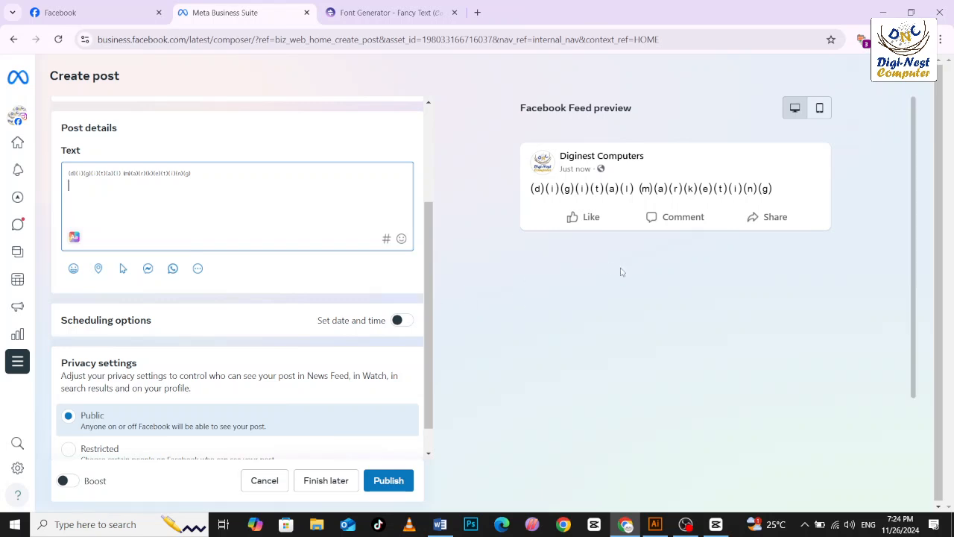
{"action": "left_click", "coordinate": [196, 269]}
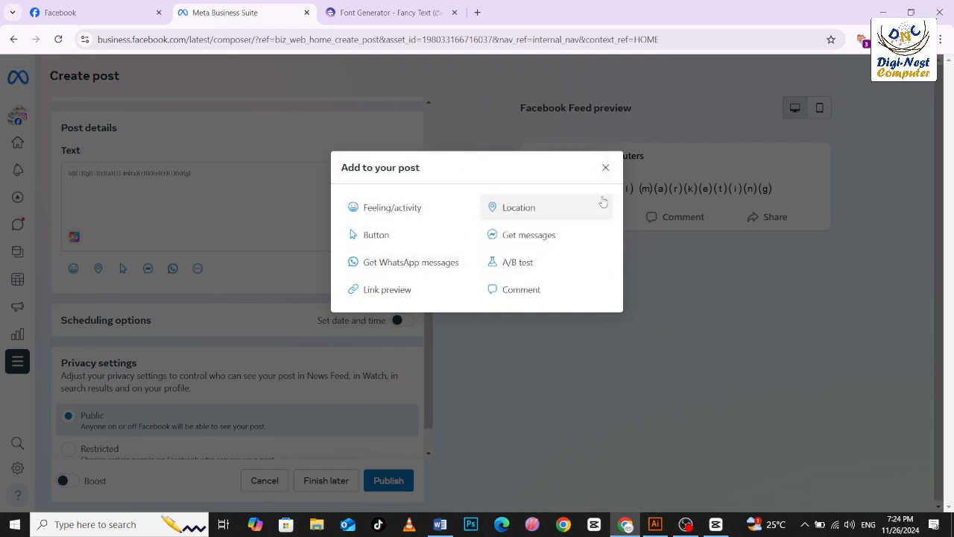
{"action": "left_click", "coordinate": [606, 167]}
{"action": "scroll", "coordinate": [365, 279], "scroll_direction": "down", "scroll_amount": 1}
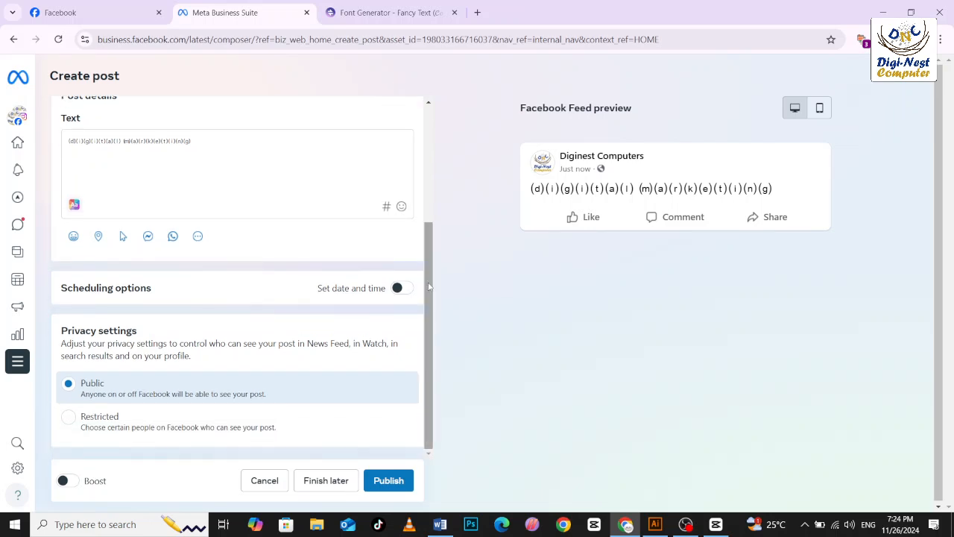
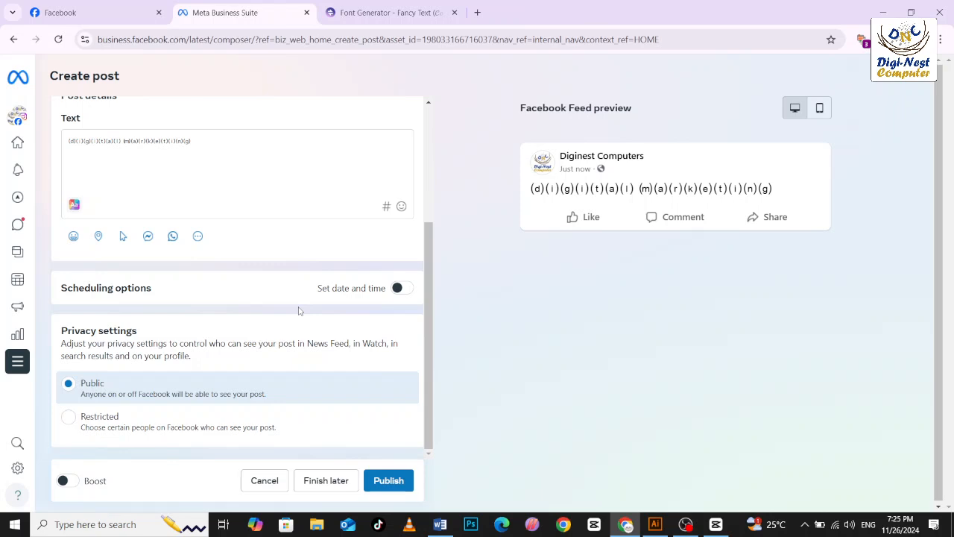
Turn on date and time scheduling for the post and set the publishing date to 29 November 2024.
{"action": "left_click", "coordinate": [403, 289]}
{"action": "left_click_drag", "start_coordinate": [426, 269], "coordinate": [426, 290]}
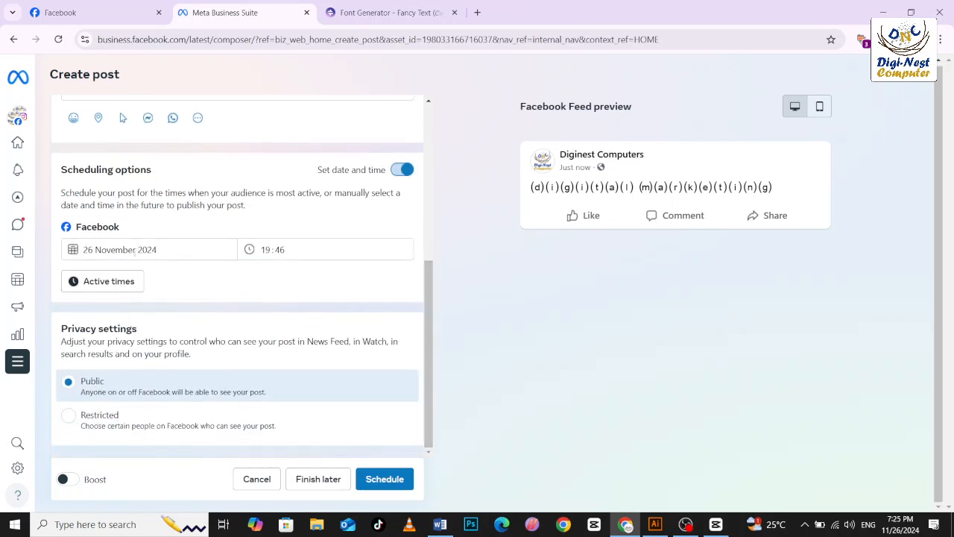
{"action": "left_click", "coordinate": [147, 249]}
{"action": "left_click", "coordinate": [77, 254]}
{"action": "left_click", "coordinate": [106, 250]}
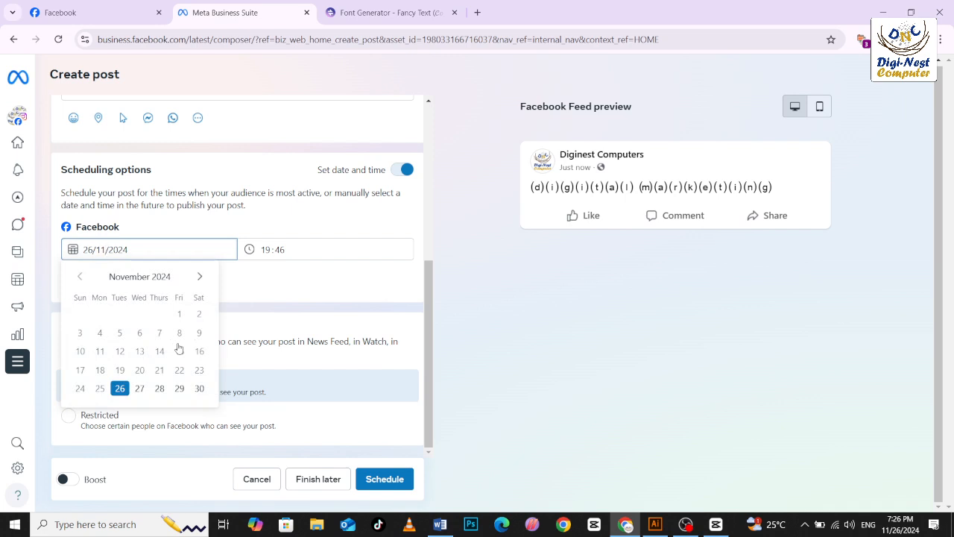
{"action": "left_click", "coordinate": [180, 388]}
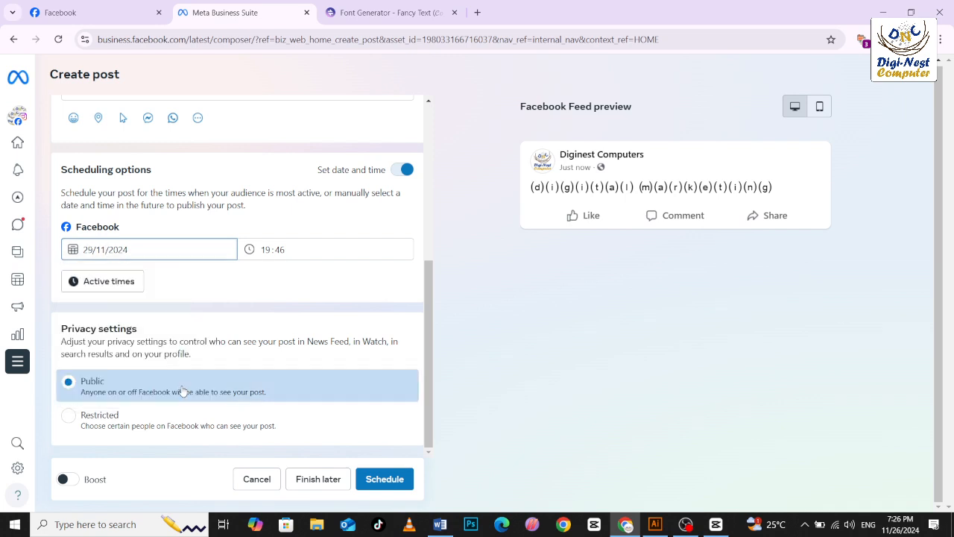
{"action": "key", "text": "Tab"}
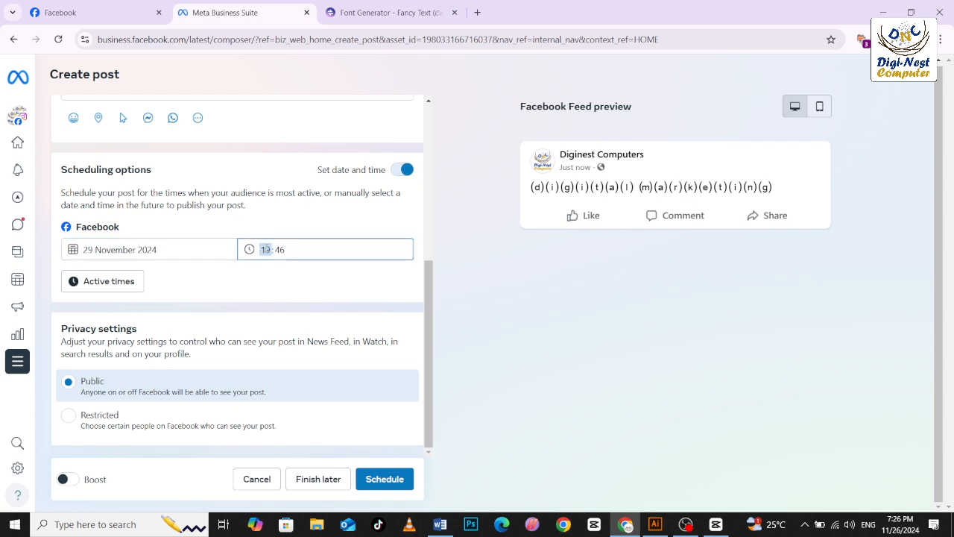
Look over the scheduled time setting and the suggested active times, leaving the suggestions without saving.
{"action": "left_click", "coordinate": [280, 250]}
{"action": "left_click", "coordinate": [287, 250]}
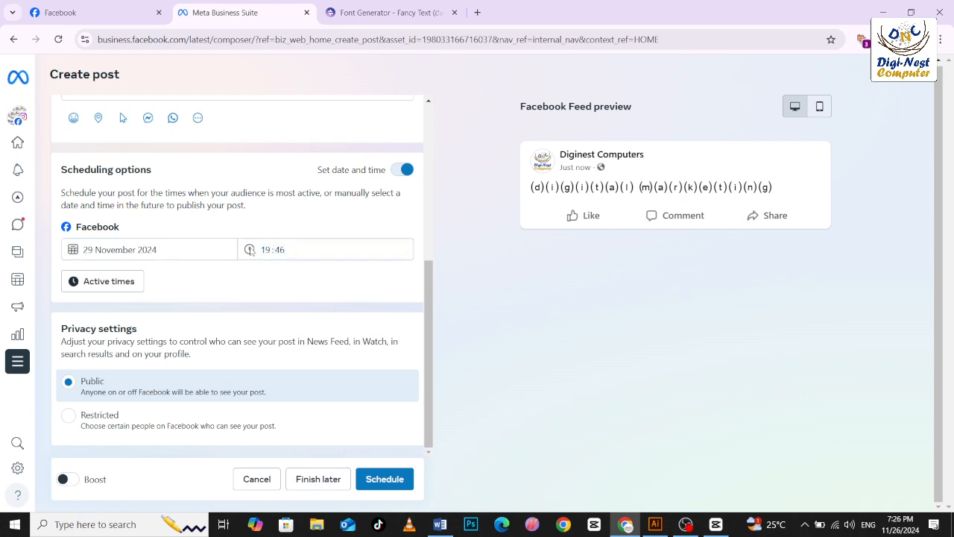
{"action": "left_click", "coordinate": [276, 249]}
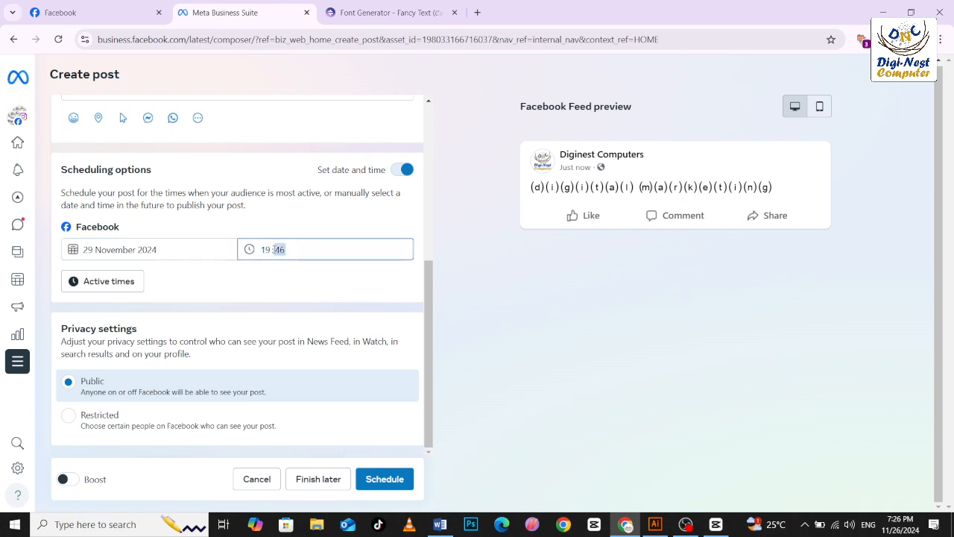
{"action": "left_click", "coordinate": [117, 281]}
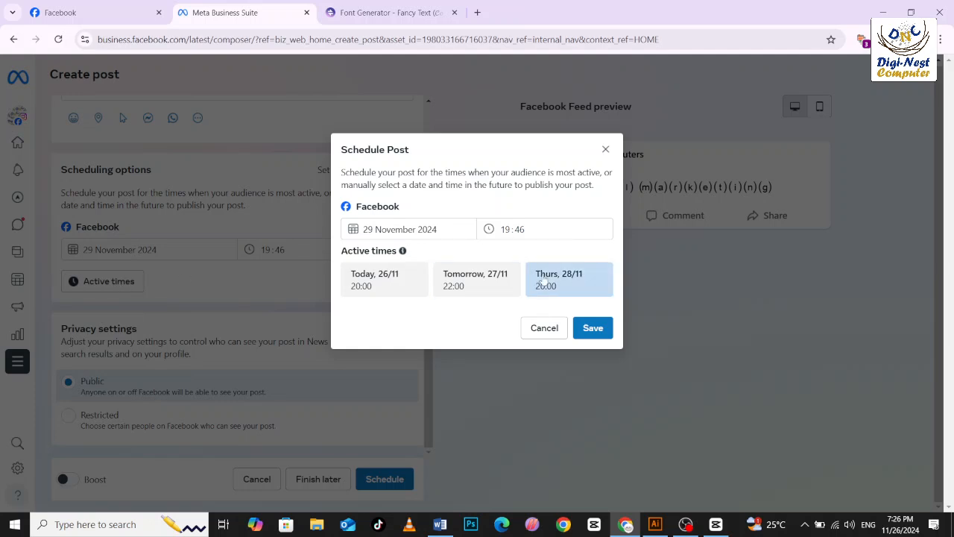
{"action": "left_click", "coordinate": [507, 230]}
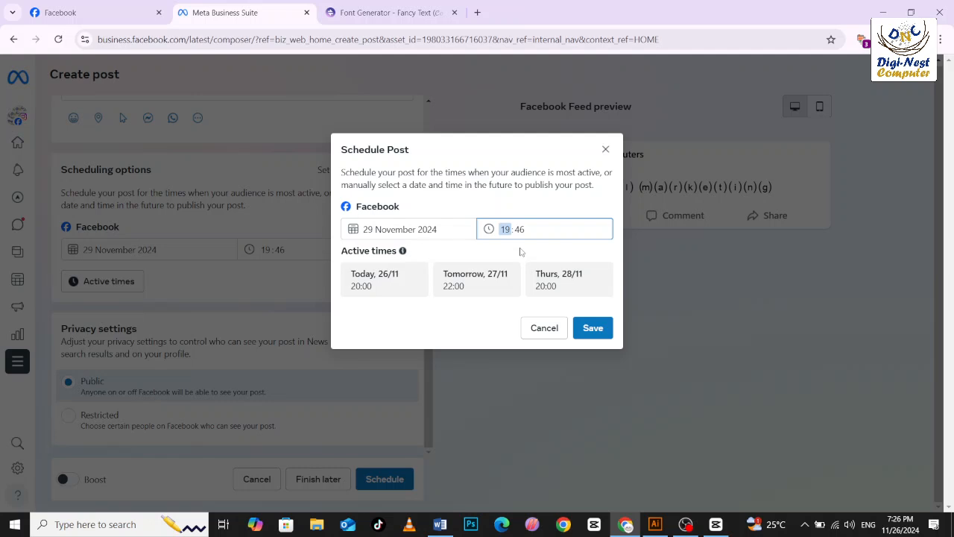
{"action": "left_click", "coordinate": [554, 328]}
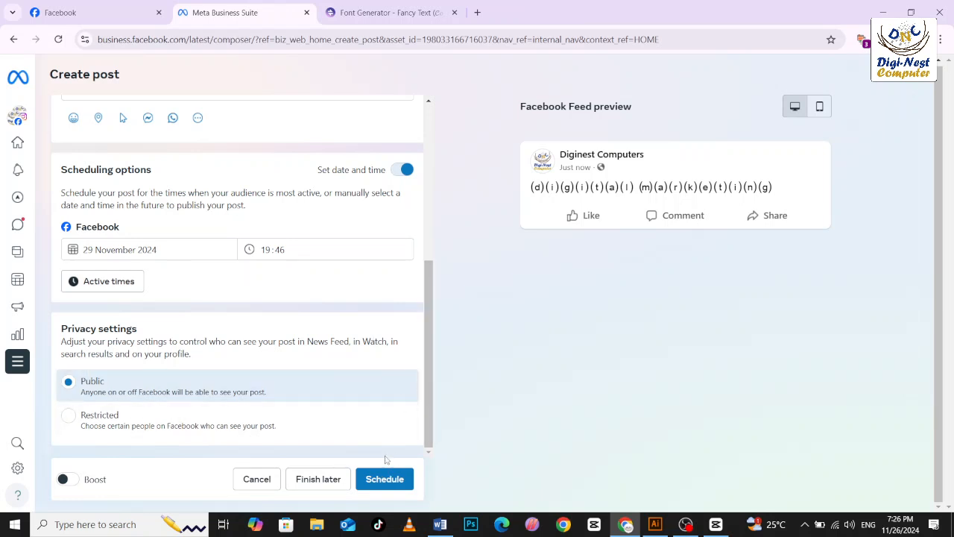
Schedule the post and dismiss the offer to boost it.
{"action": "left_click", "coordinate": [383, 480]}
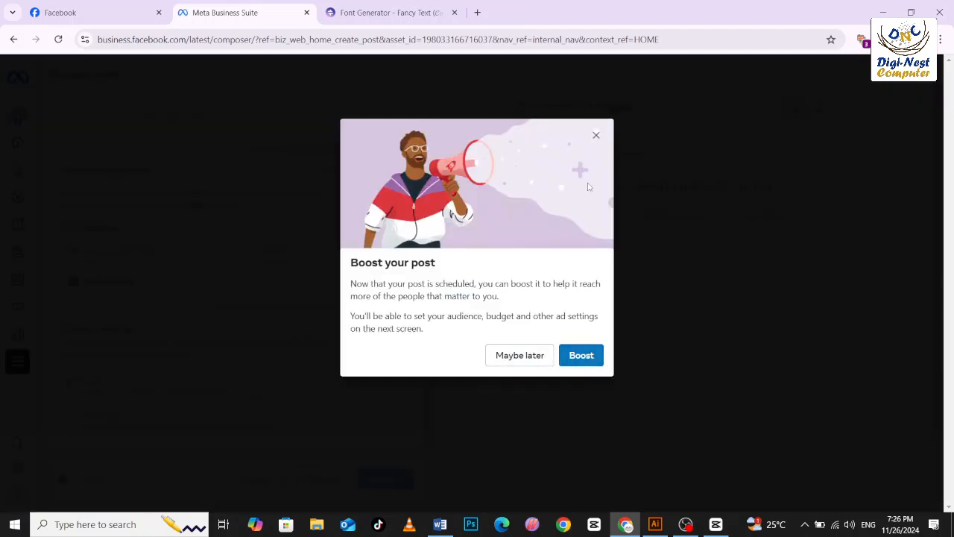
{"action": "left_click", "coordinate": [596, 135]}
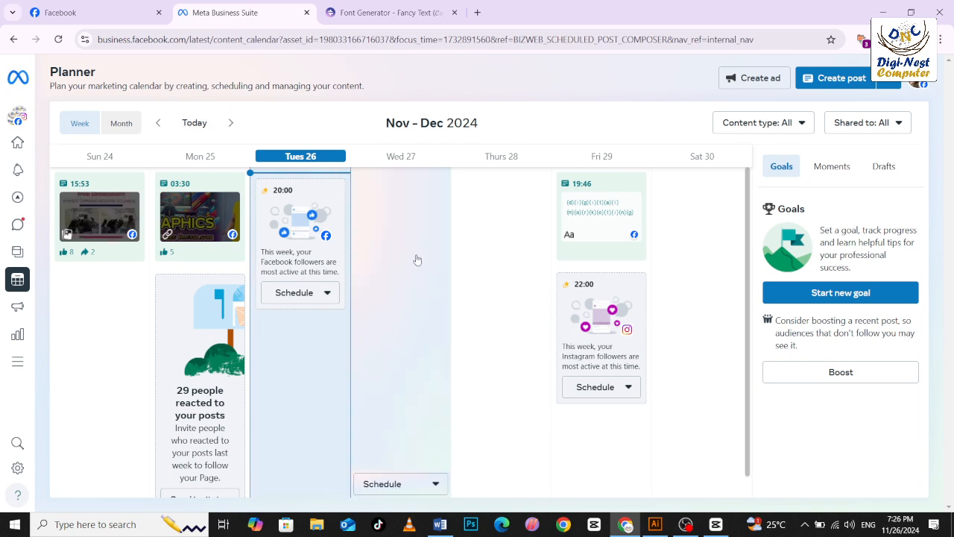
Return to the Meta Business Suite home page and start a new post, ready for entering its text.
{"action": "left_click", "coordinate": [20, 150]}
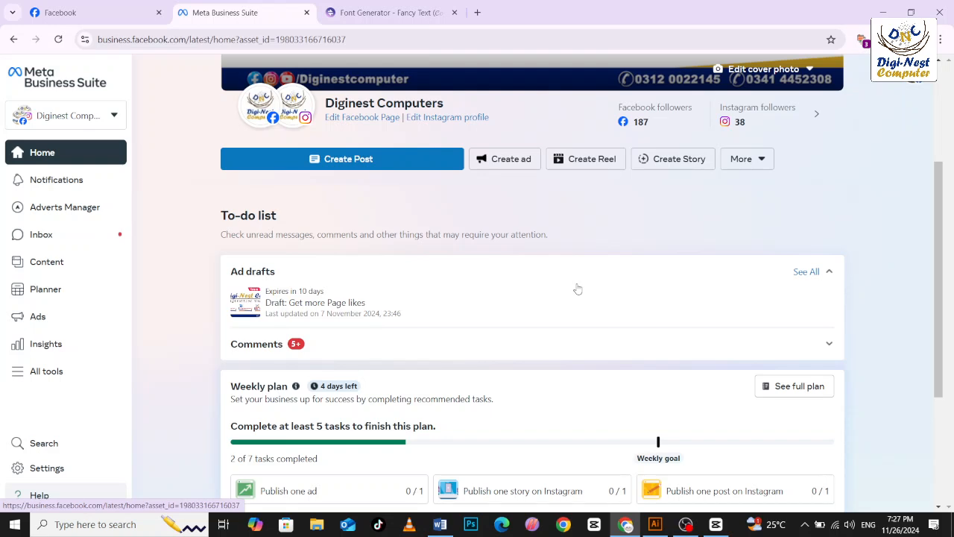
{"action": "left_click", "coordinate": [343, 155]}
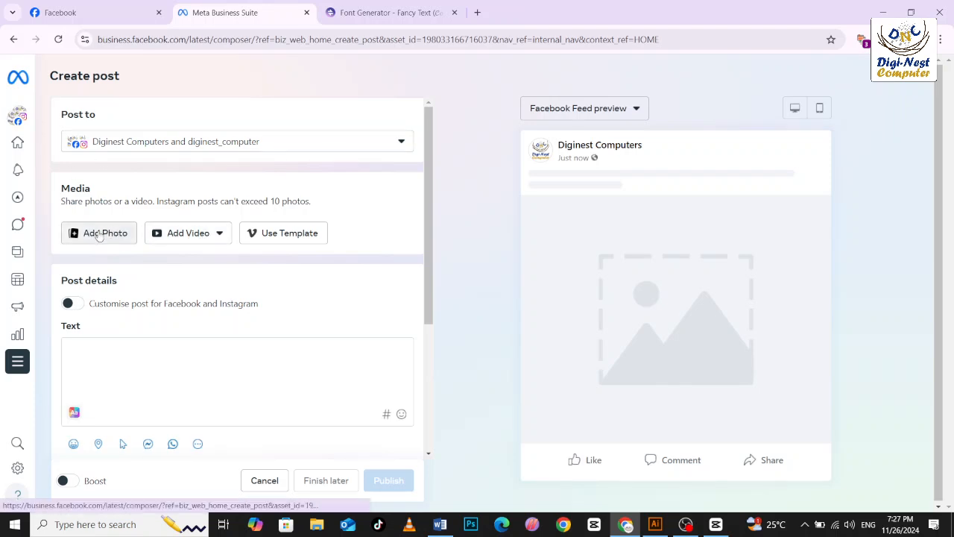
{"action": "left_click", "coordinate": [117, 365]}
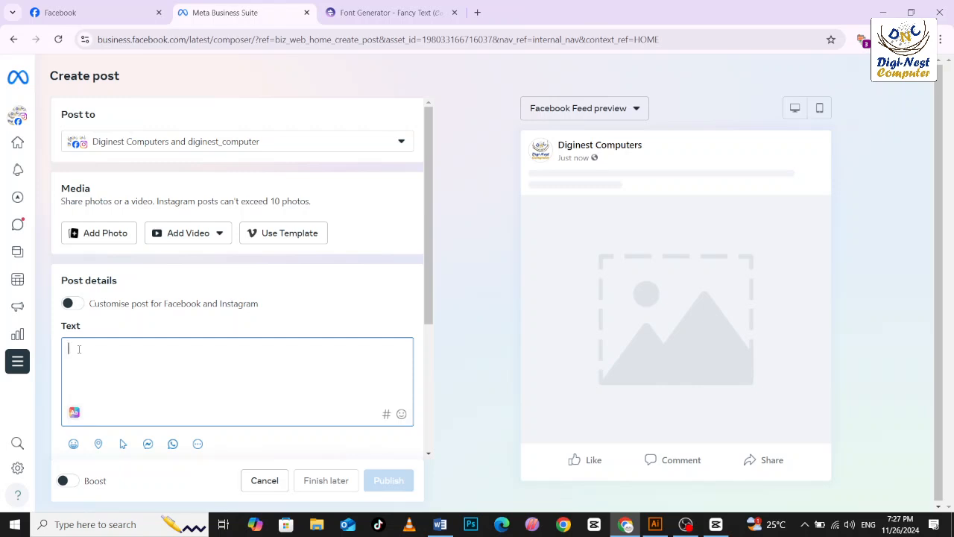
Search the web for "chat gpt" in a new browser tab and open the chatgpt.com result.
{"action": "left_click", "coordinate": [478, 13]}
{"action": "type", "text": "chat"}
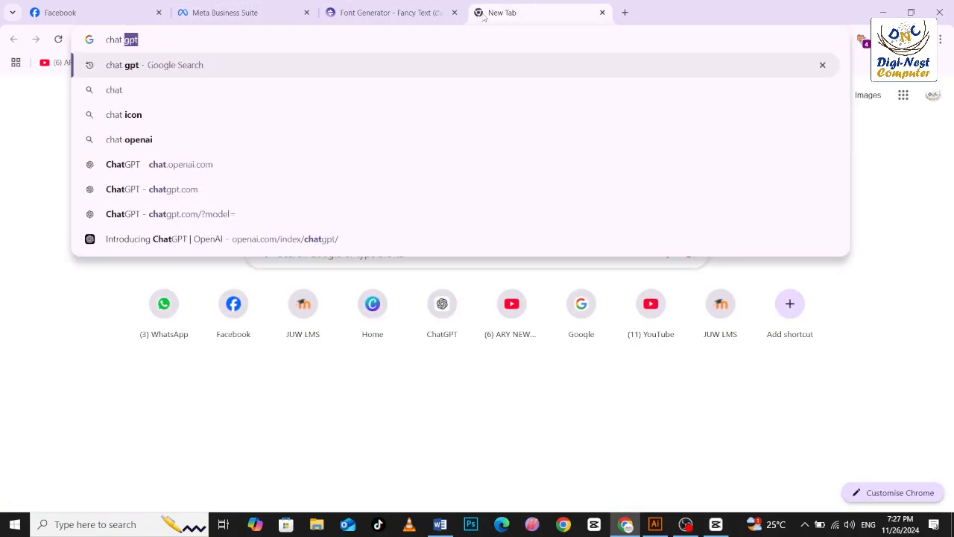
{"action": "left_click", "coordinate": [112, 65]}
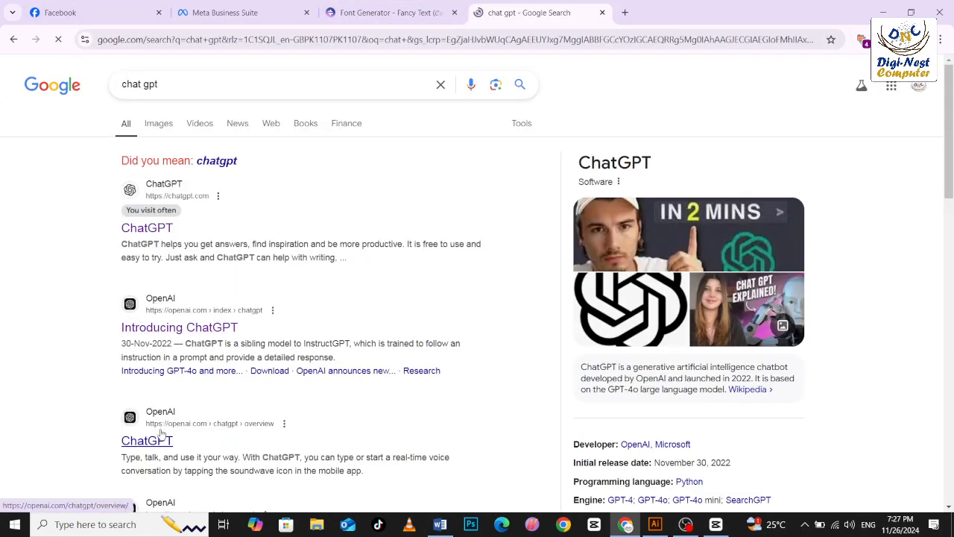
{"action": "scroll", "coordinate": [161, 436], "scroll_direction": "down", "scroll_amount": 3}
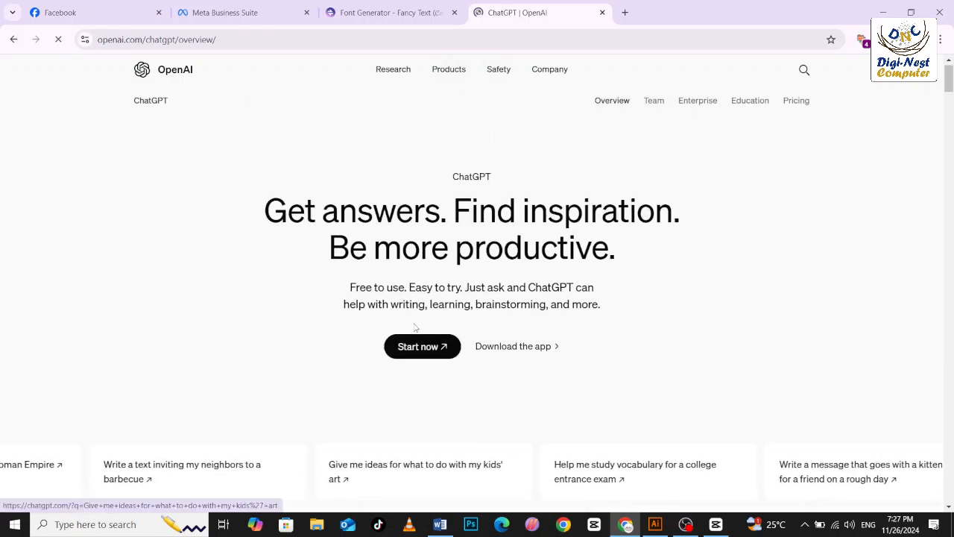
{"action": "left_click", "coordinate": [13, 38]}
{"action": "scroll", "coordinate": [181, 320], "scroll_direction": "down", "scroll_amount": 1}
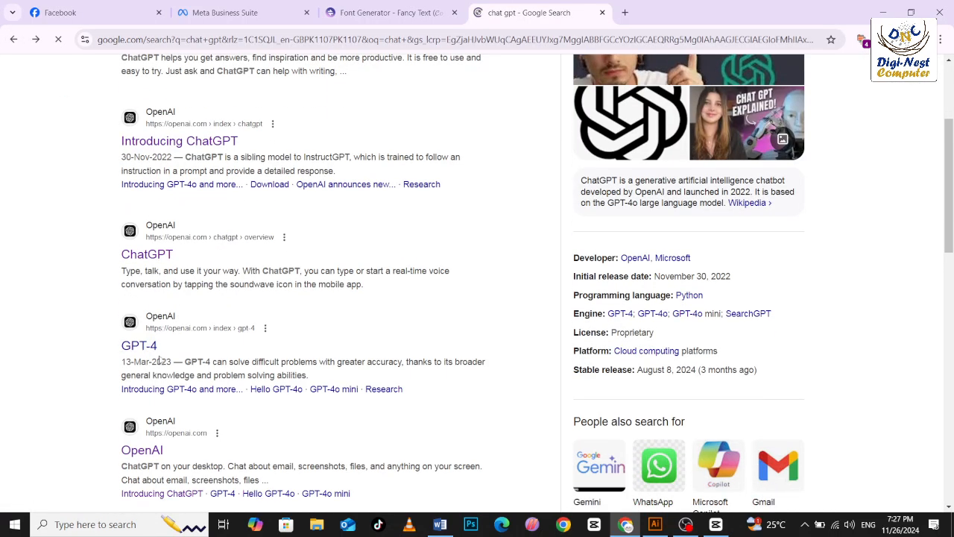
{"action": "scroll", "coordinate": [174, 237], "scroll_direction": "up", "scroll_amount": 1}
{"action": "scroll", "coordinate": [163, 202], "scroll_direction": "up", "scroll_amount": 2}
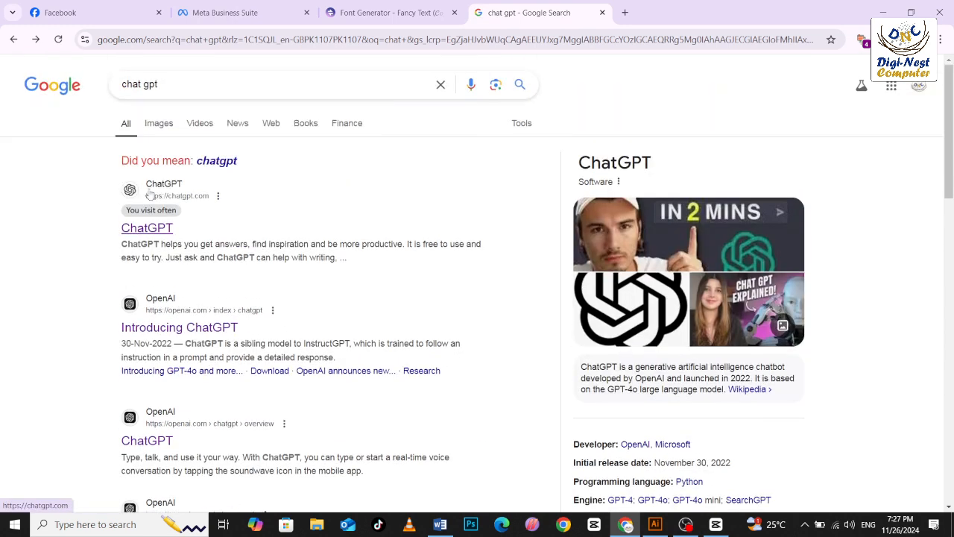
{"action": "left_click", "coordinate": [149, 228]}
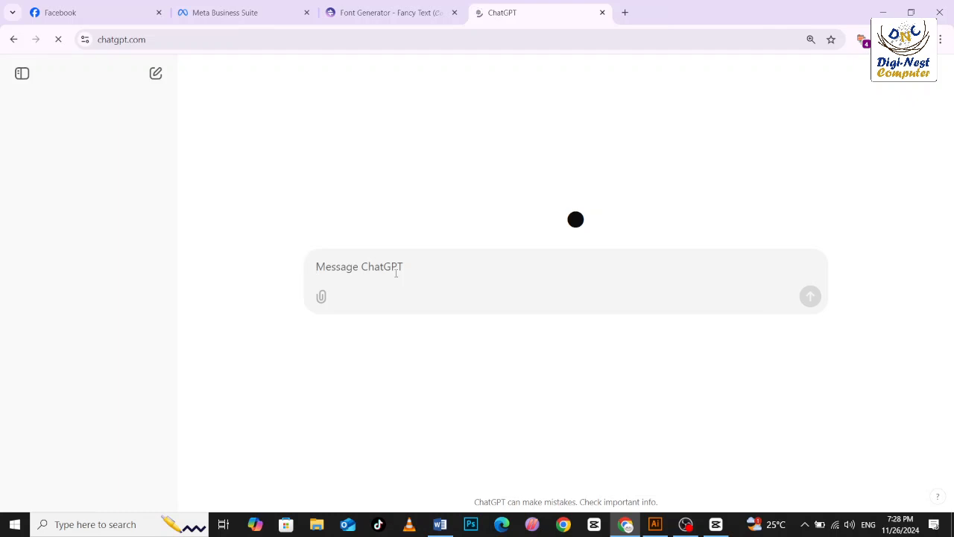
{"action": "type", "text": "hi"}
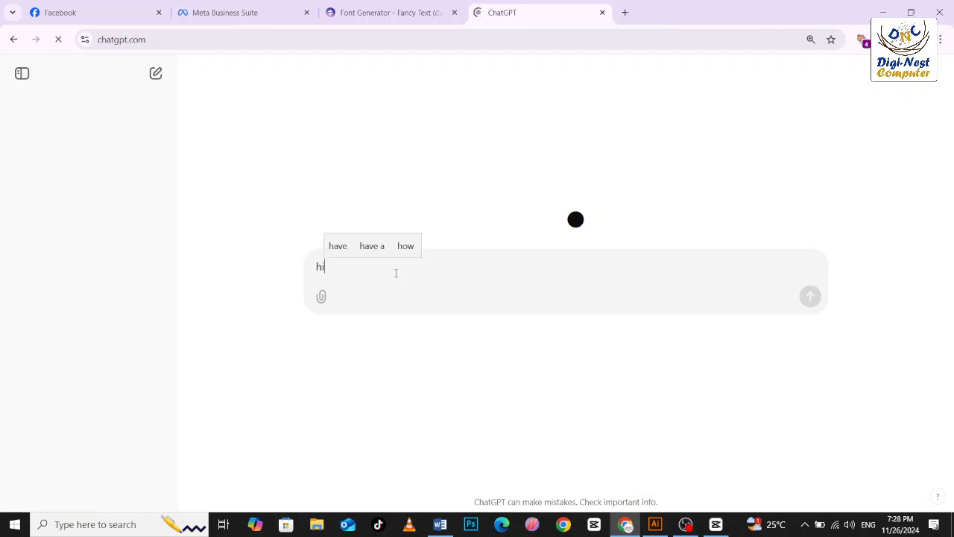
{"action": "key", "text": "shift+Return"}
{"action": "key", "text": "BackSpace"}
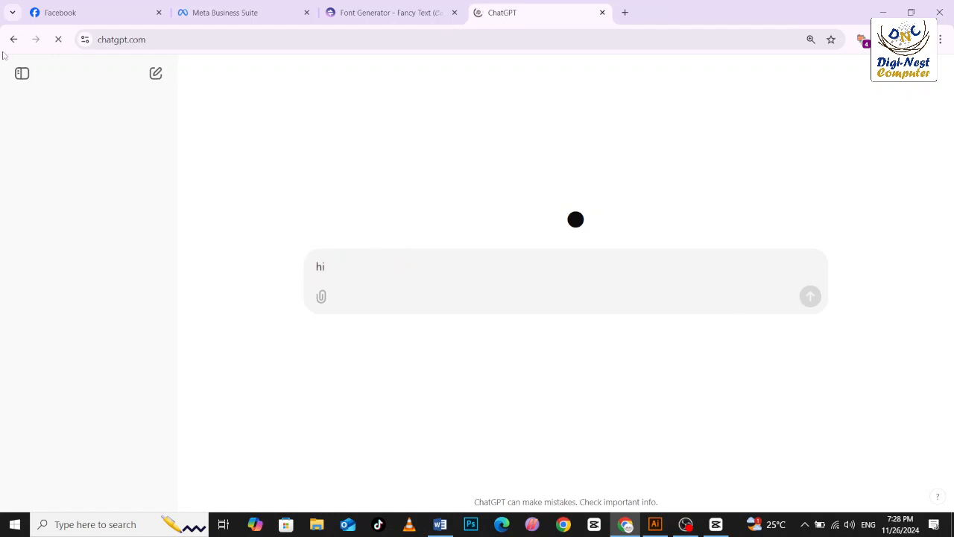
{"action": "left_click", "coordinate": [60, 40]}
{"action": "left_click", "coordinate": [60, 40]}
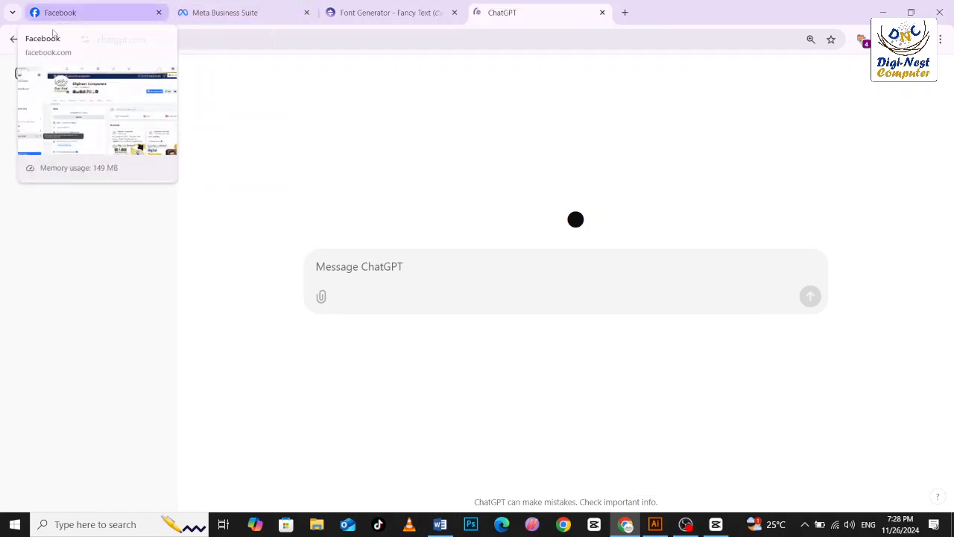
Reopen ChatGPT from the search results and send the message "hi" twice in the chat.
{"action": "left_click", "coordinate": [12, 40]}
{"action": "left_click", "coordinate": [152, 210]}
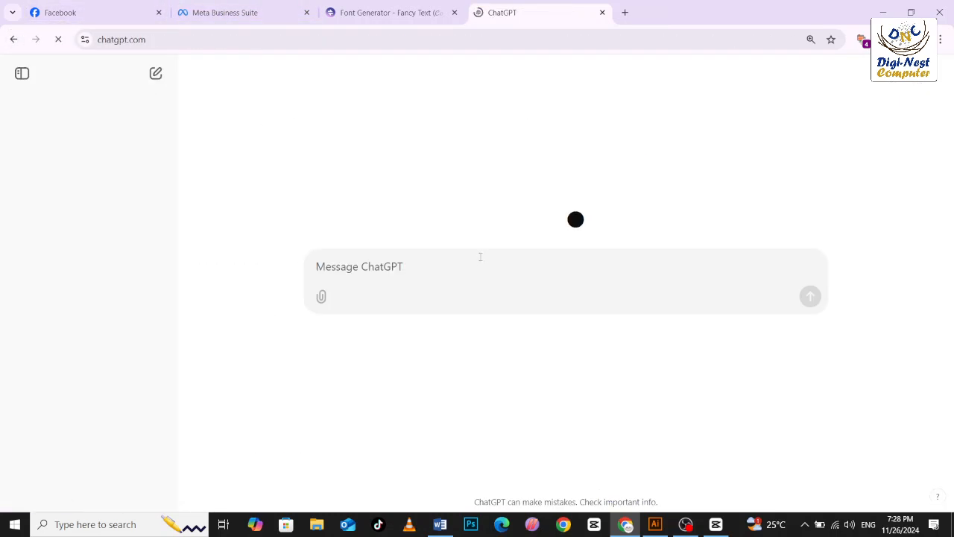
{"action": "type", "text": "hi"}
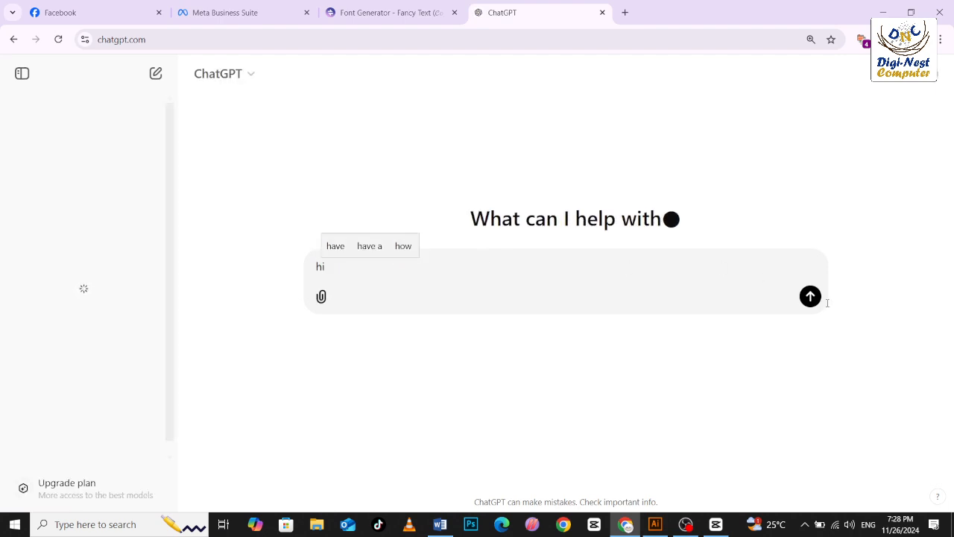
{"action": "left_click", "coordinate": [810, 297]}
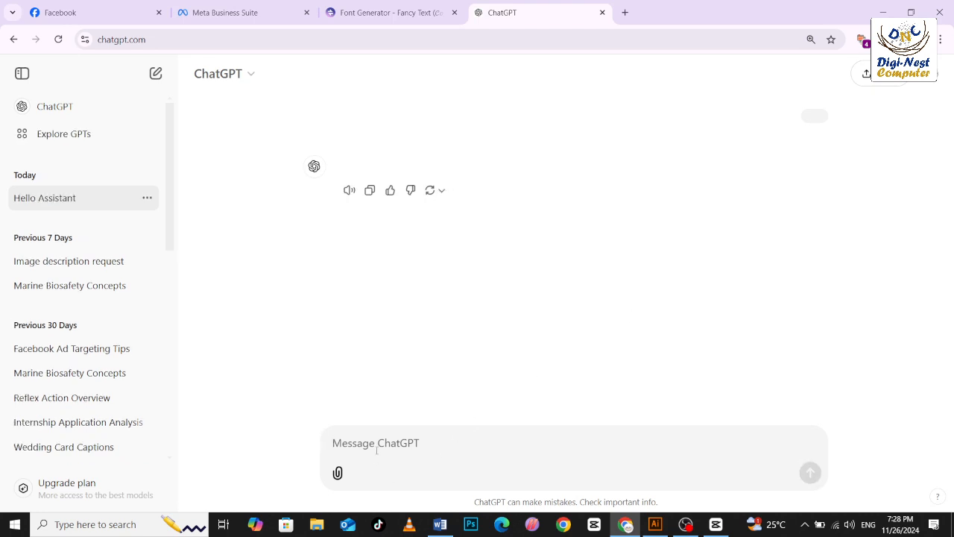
{"action": "type", "text": "hi"}
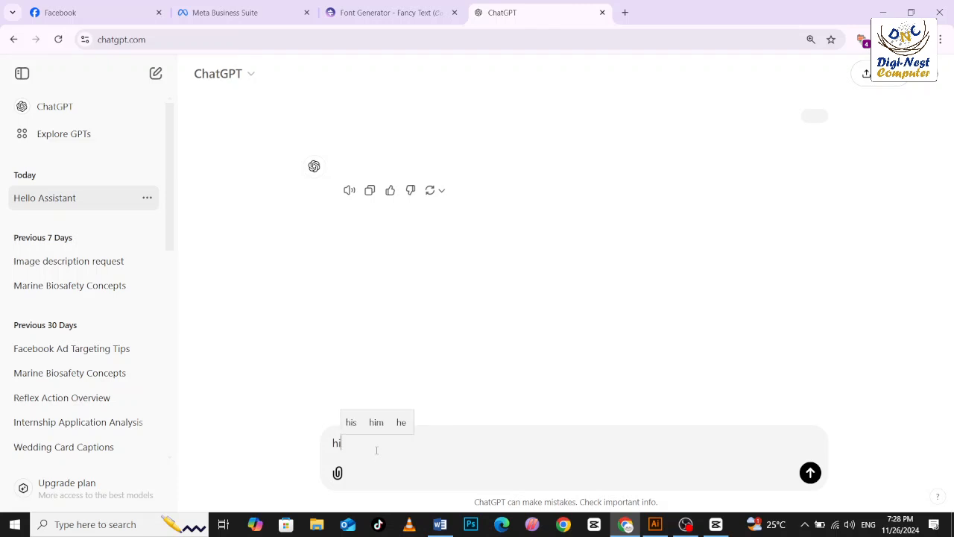
{"action": "key", "text": "Return"}
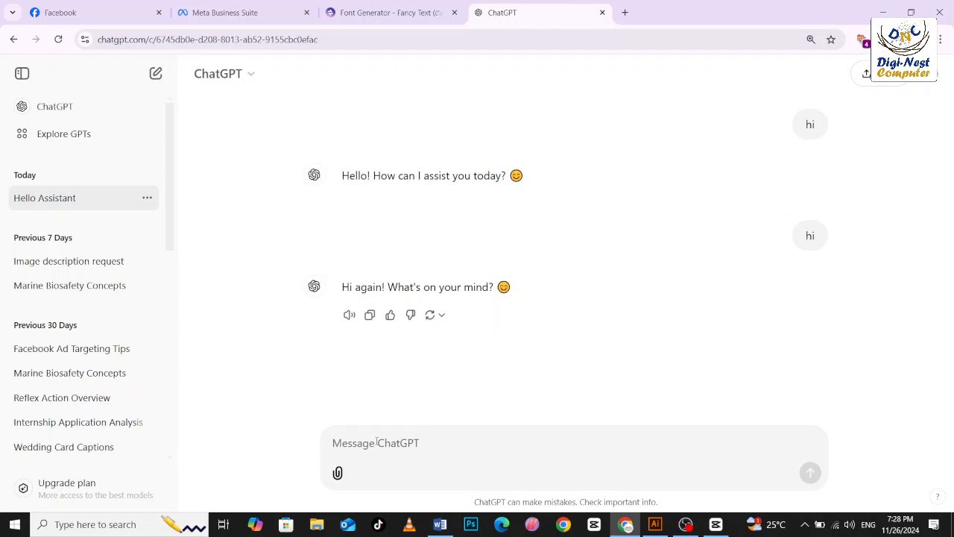
Send ChatGPT the message "how are you".
{"action": "type", "text": "h ru"}
{"action": "key", "text": "BackSpace"}
{"action": "key", "text": "BackSpace"}
{"action": "key", "text": "BackSpace"}
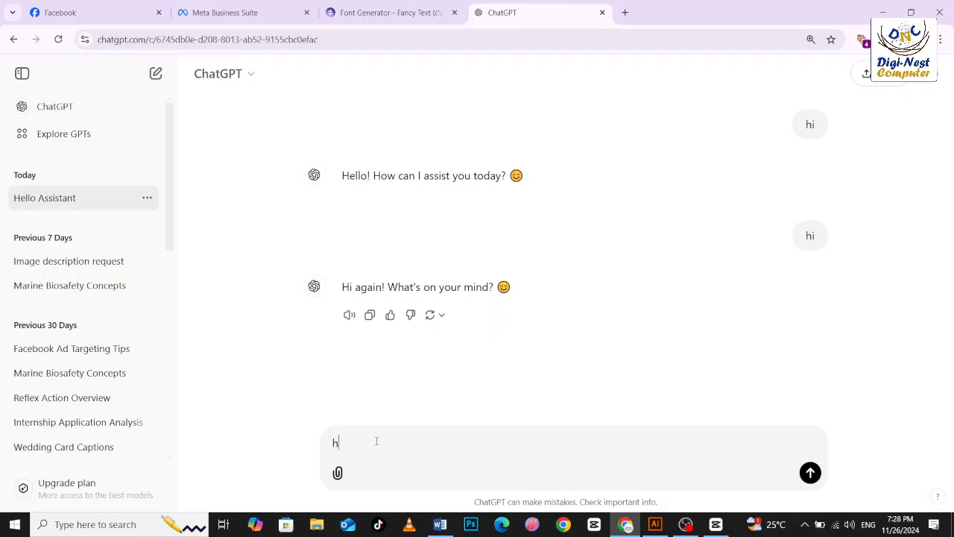
{"action": "type", "text": "ow are "}
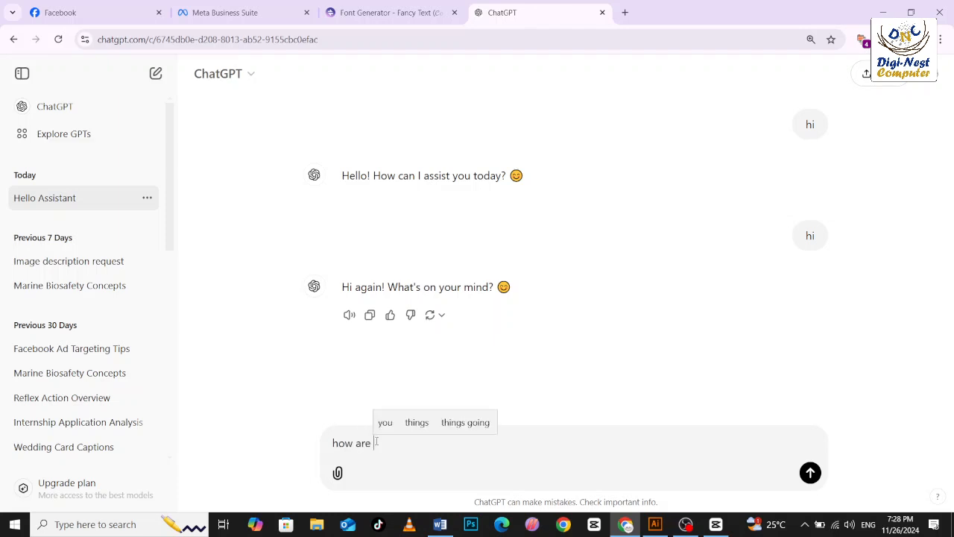
{"action": "type", "text": "y"}
{"action": "key", "text": "BackSpace"}
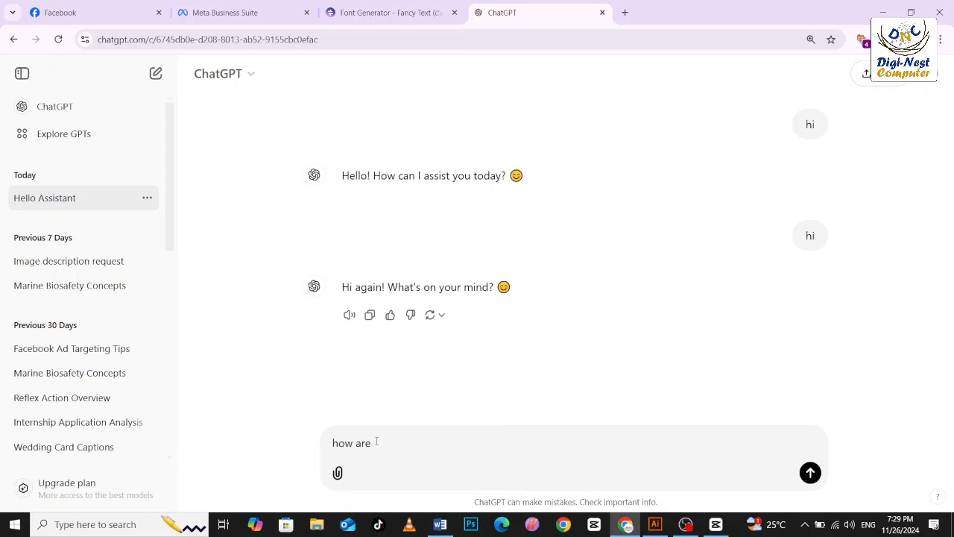
{"action": "type", "text": "you"}
{"action": "key", "text": "Return"}
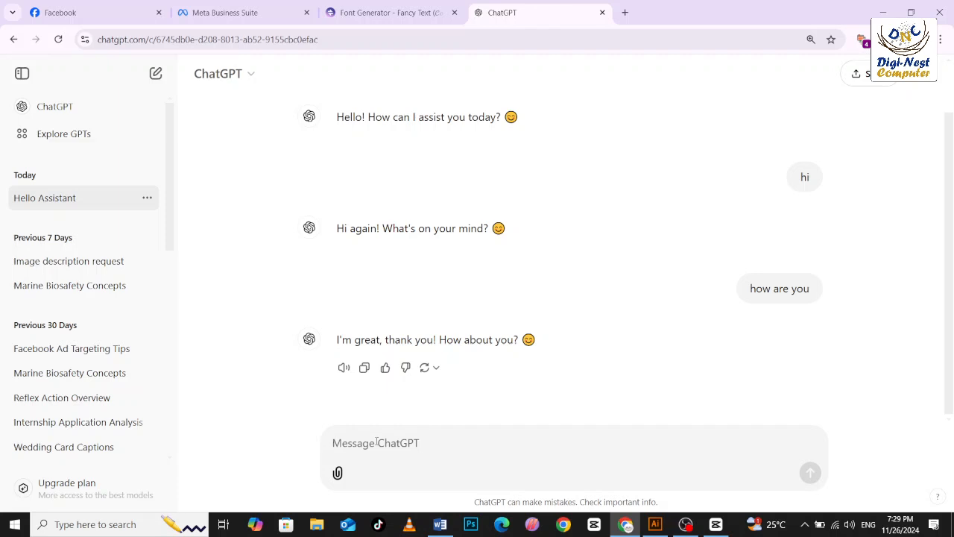
Send ChatGPT the message "caption for digital marketing post for facebook".
{"action": "type", "text": "captio"}
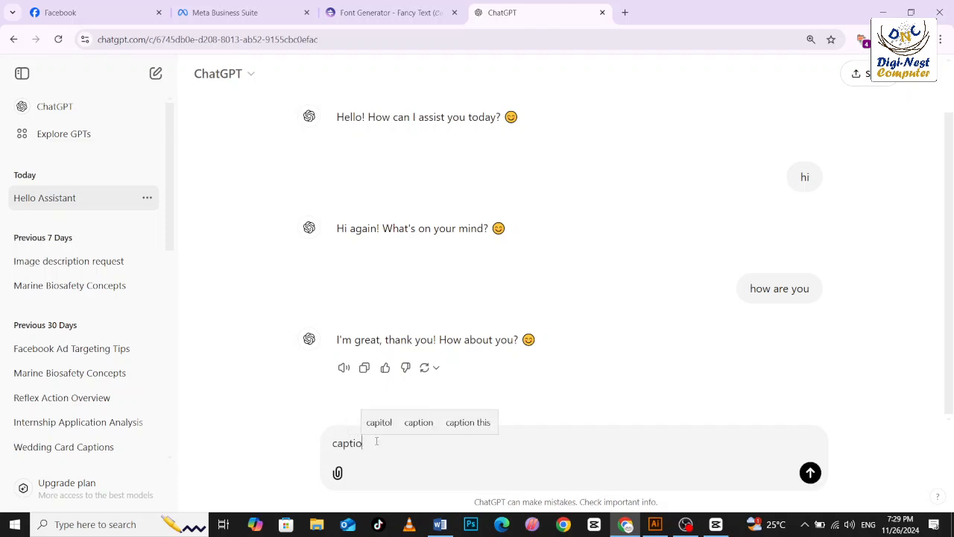
{"action": "type", "text": "n for "}
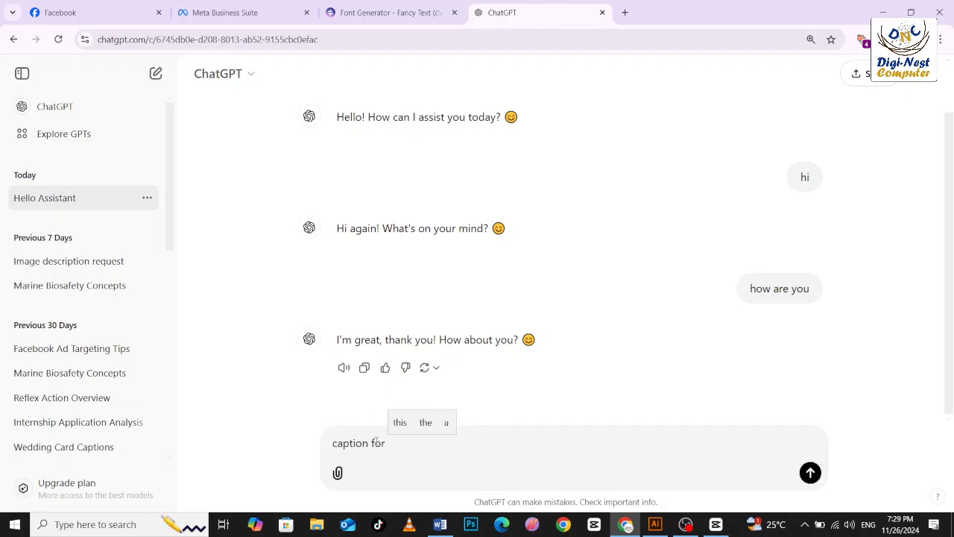
{"action": "type", "text": "digital"}
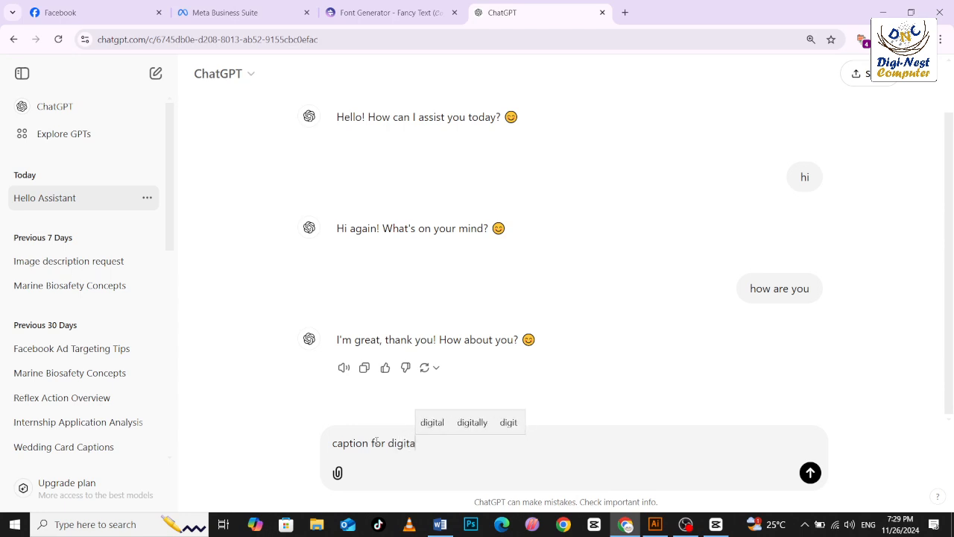
{"action": "type", "text": " mar"}
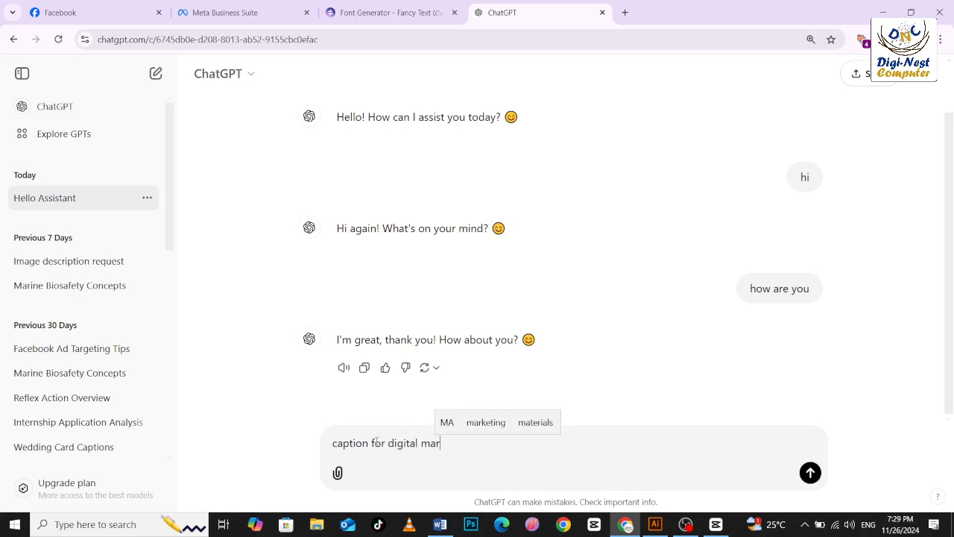
{"action": "type", "text": "keting posr"}
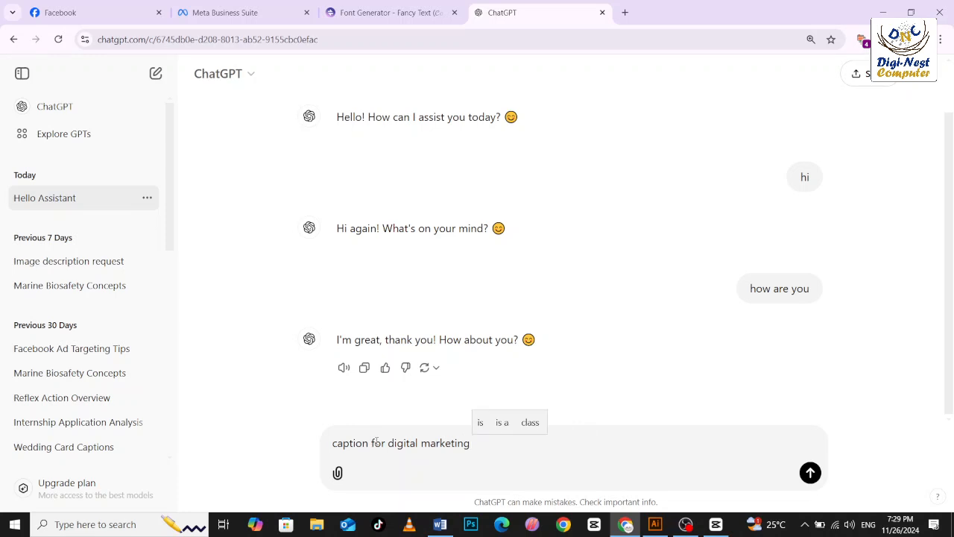
{"action": "key", "text": "BackSpace"}
{"action": "key", "text": "BackSpace"}
{"action": "type", "text": "t for fa"}
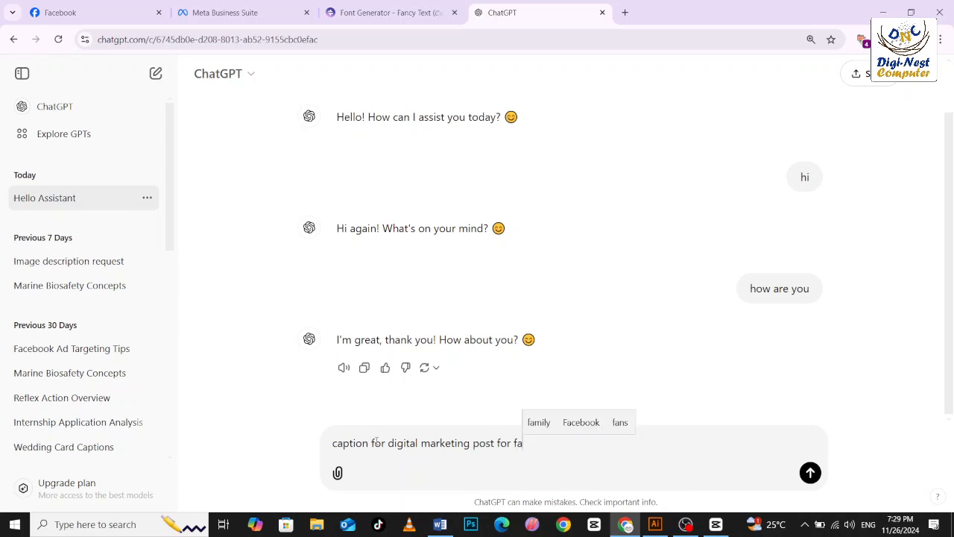
{"action": "type", "text": "cebook"}
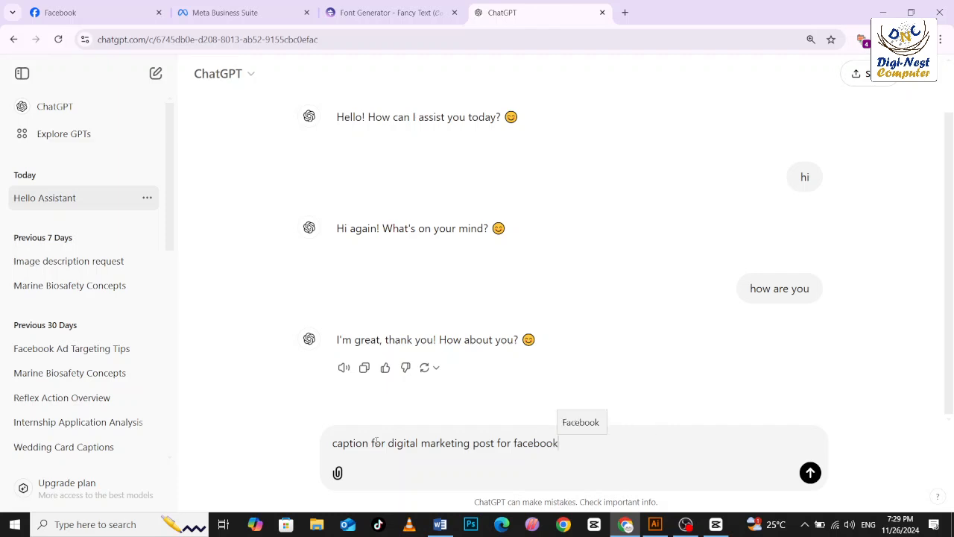
{"action": "key", "text": "Return"}
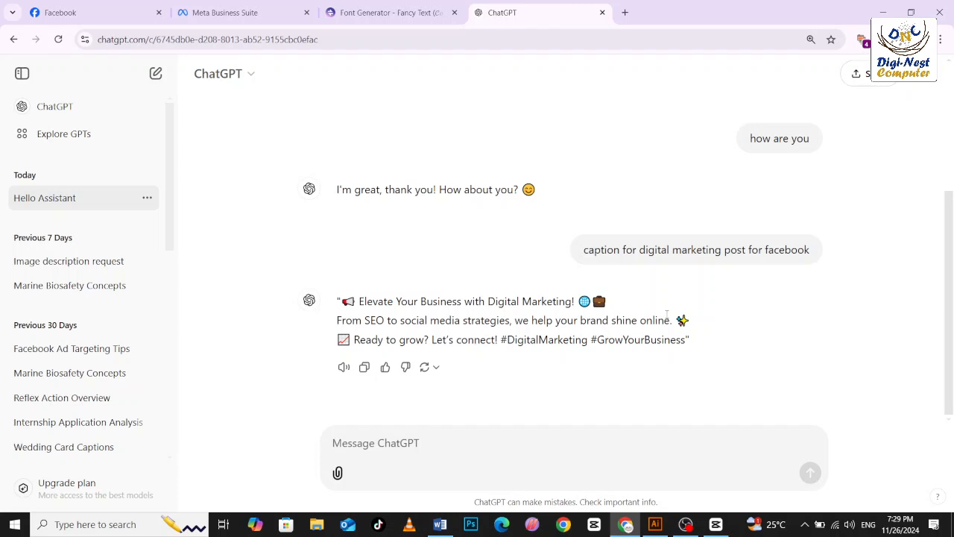
Copy ChatGPT's first two caption lines, from "Elevate Your Business" to "shine online", into the Meta Business Suite post text and add trailing dots.
{"action": "left_click_drag", "start_coordinate": [671, 321], "coordinate": [341, 303]}
{"action": "right_click", "coordinate": [363, 309]}
{"action": "left_click", "coordinate": [384, 321]}
{"action": "left_click", "coordinate": [226, 13]}
{"action": "left_click", "coordinate": [131, 342]}
{"action": "key", "text": "ctrl+v"}
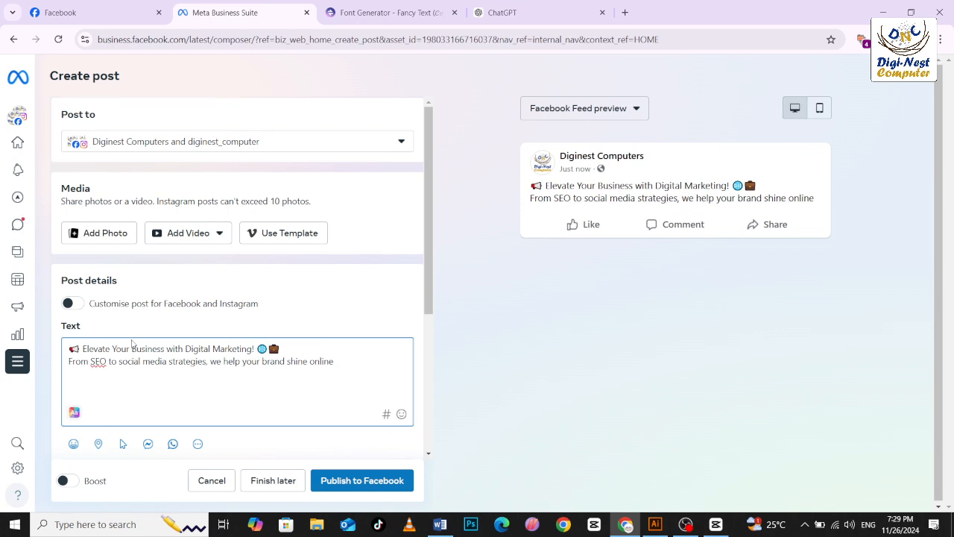
{"action": "type", "text": "..........."}
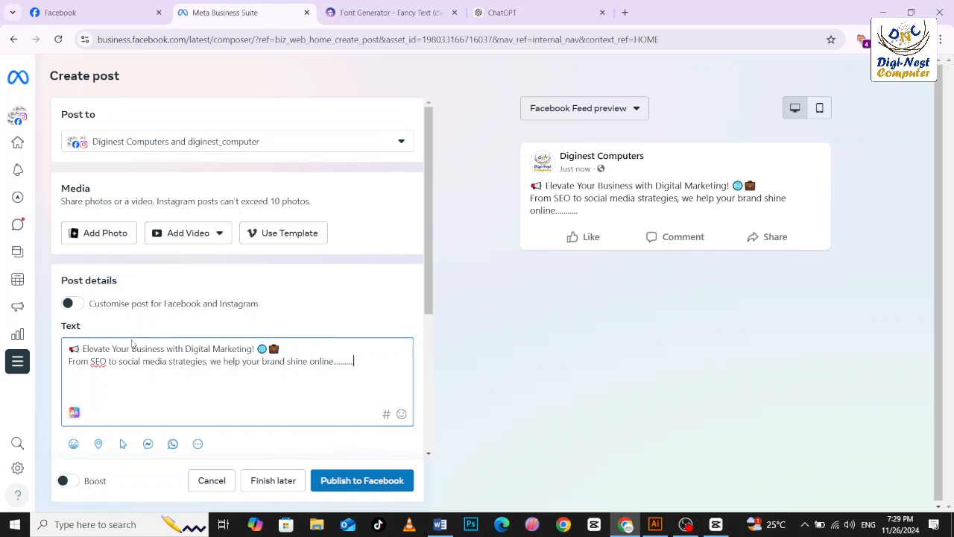
Add the hashtag #digitalmarketing on a new line below the caption in the post text, removing the stray "#d".
{"action": "key", "text": "Return"}
{"action": "type", "text": "@"}
{"action": "key", "text": "BackSpace"}
{"action": "type", "text": "#"}
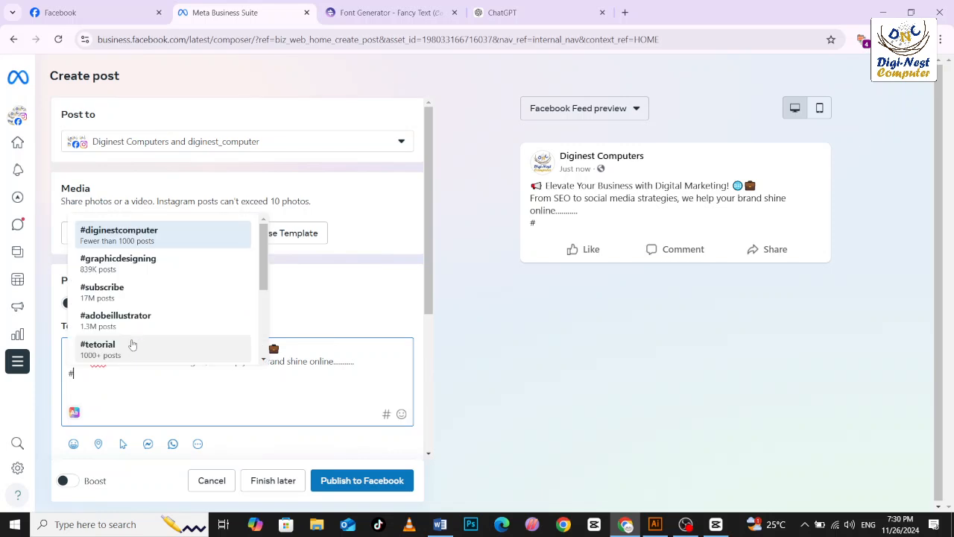
{"action": "type", "text": "d"}
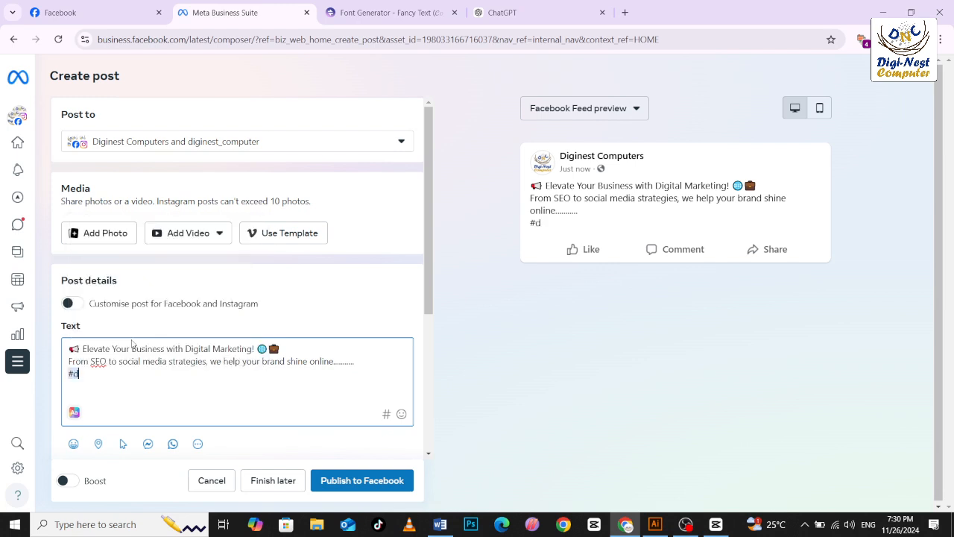
{"action": "type", "text": "igitalmarketing"}
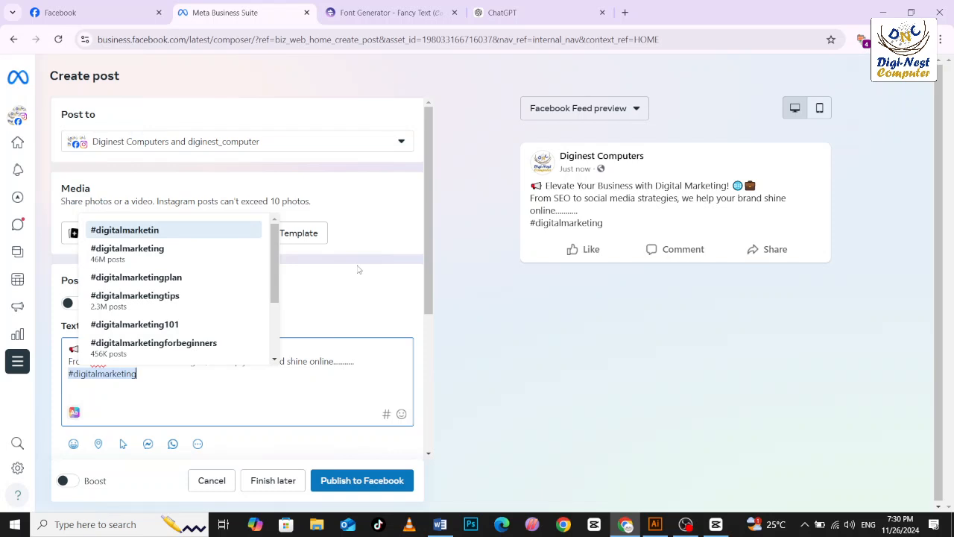
{"action": "key", "text": "Return"}
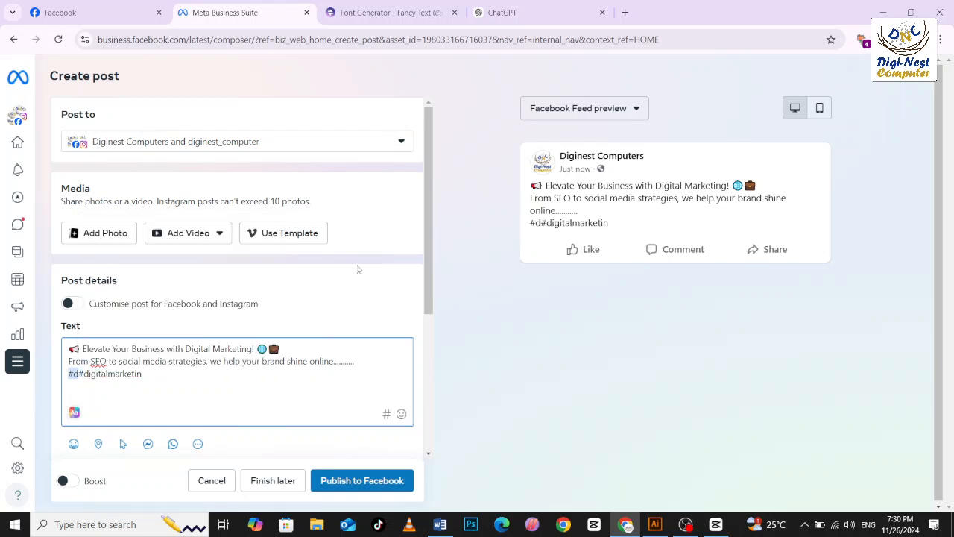
{"action": "type", "text": "g"}
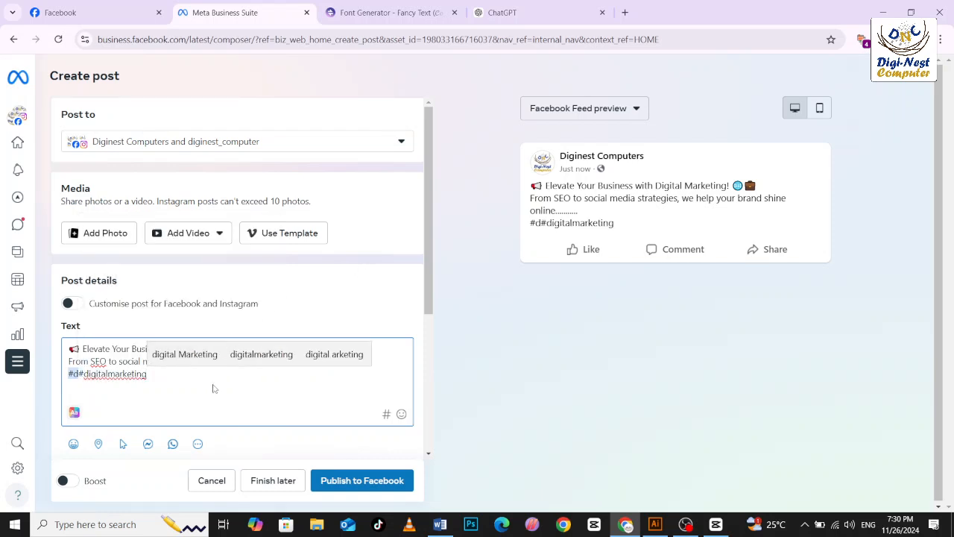
{"action": "left_click", "coordinate": [79, 373]}
{"action": "key", "text": "BackSpace"}
{"action": "key", "text": "BackSpace"}
{"action": "left_click", "coordinate": [165, 373]}
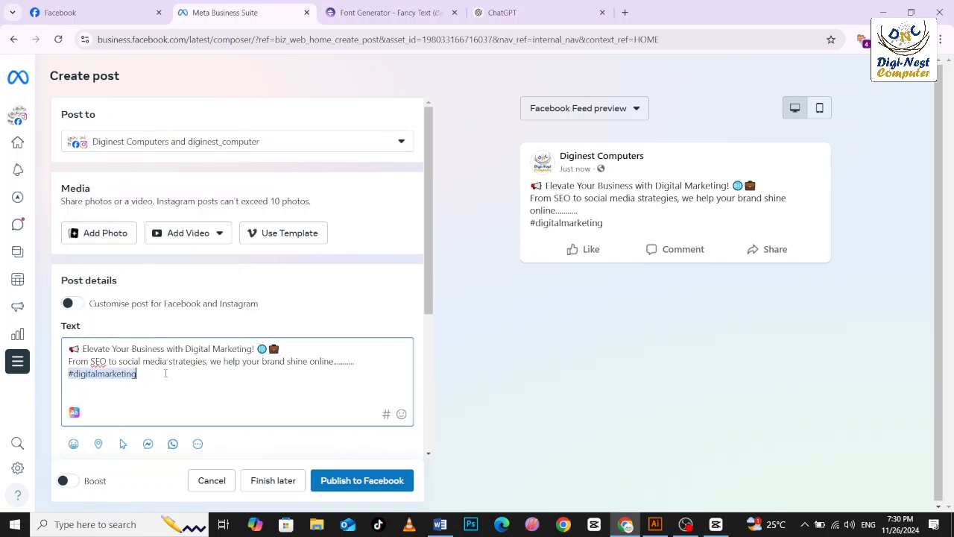
Add the hashtag #diginest after #digitalmarketing in the post text.
{"action": "type", "text": "@"}
{"action": "key", "text": "BackSpace"}
{"action": "type", "text": "#diginst"}
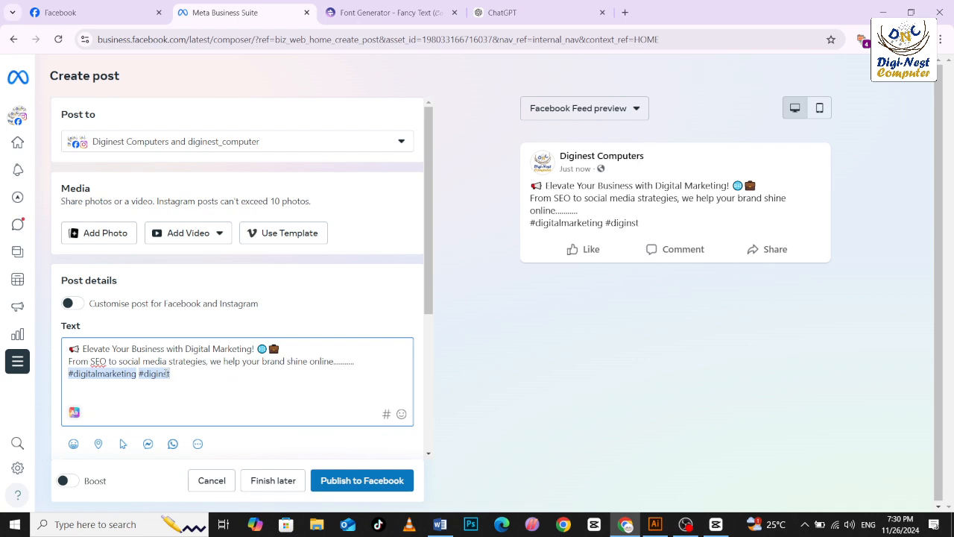
{"action": "key", "text": "BackSpace"}
{"action": "key", "text": "BackSpace"}
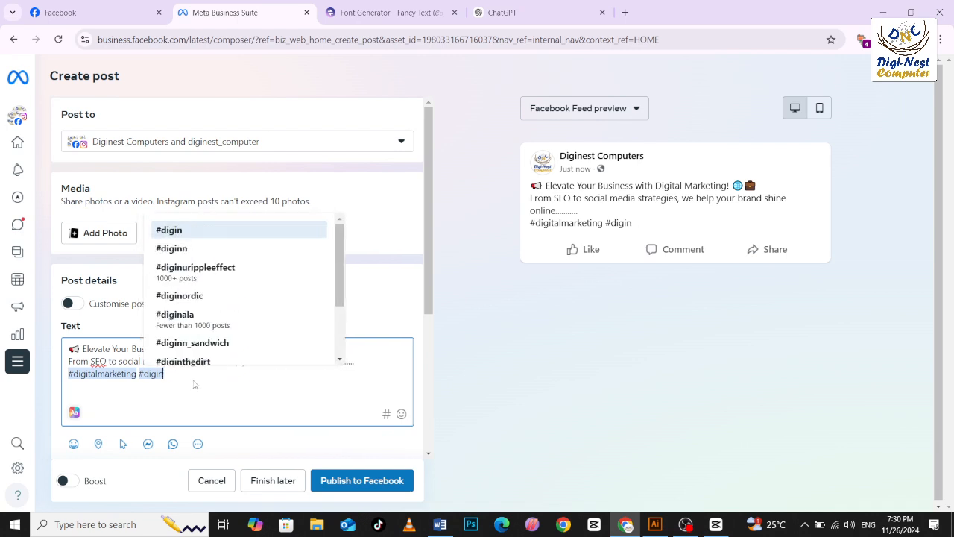
{"action": "type", "text": "est"}
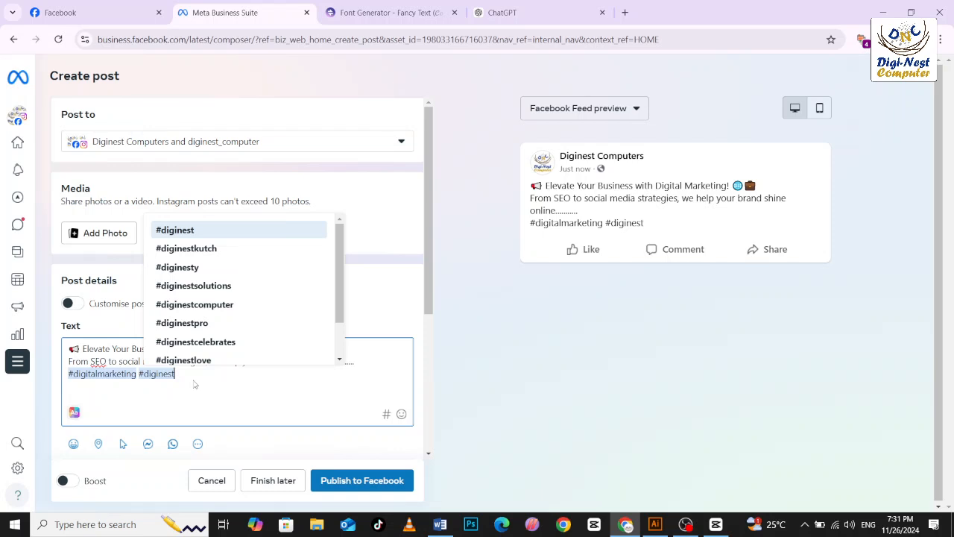
Add the "Get WhatsApp messages" option to the post.
{"action": "left_click_drag", "start_coordinate": [429, 231], "coordinate": [447, 375]}
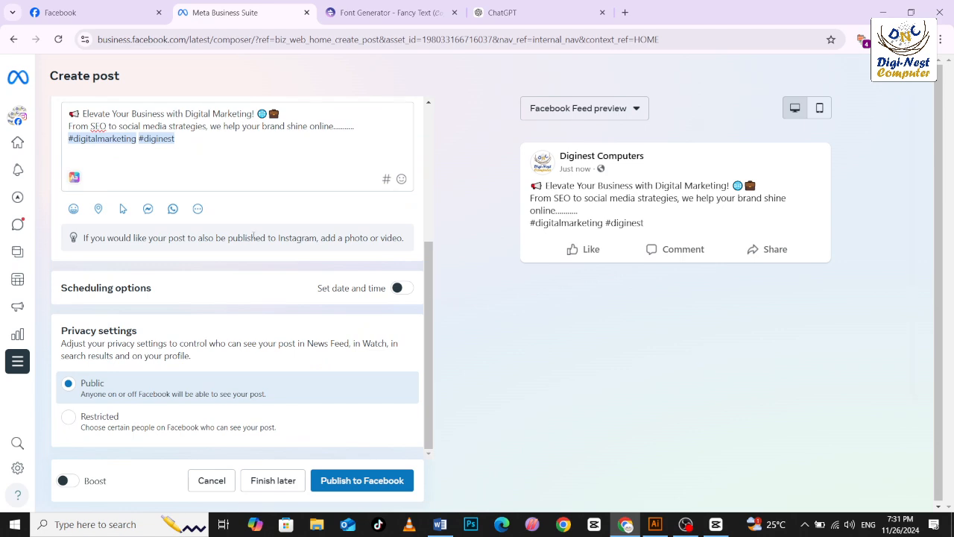
{"action": "left_click", "coordinate": [199, 210]}
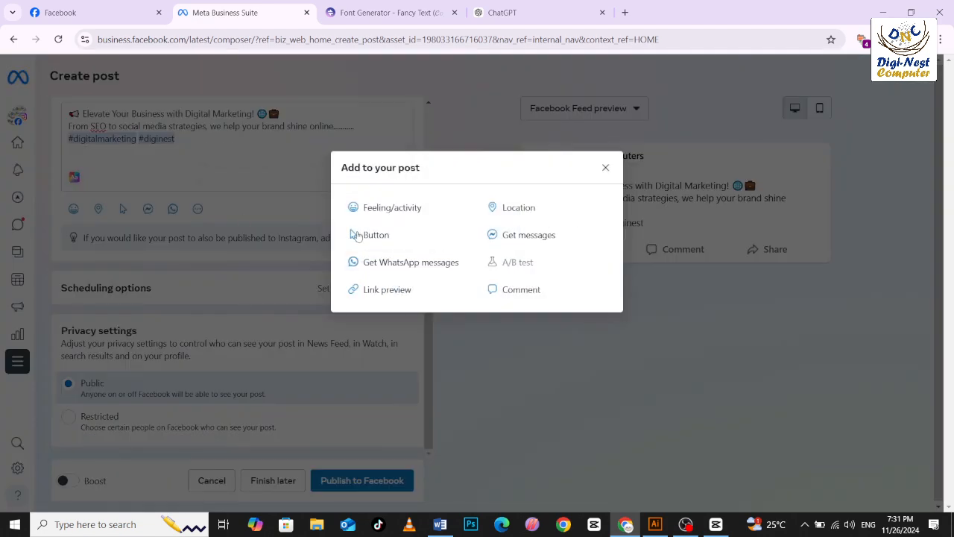
{"action": "left_click", "coordinate": [424, 263]}
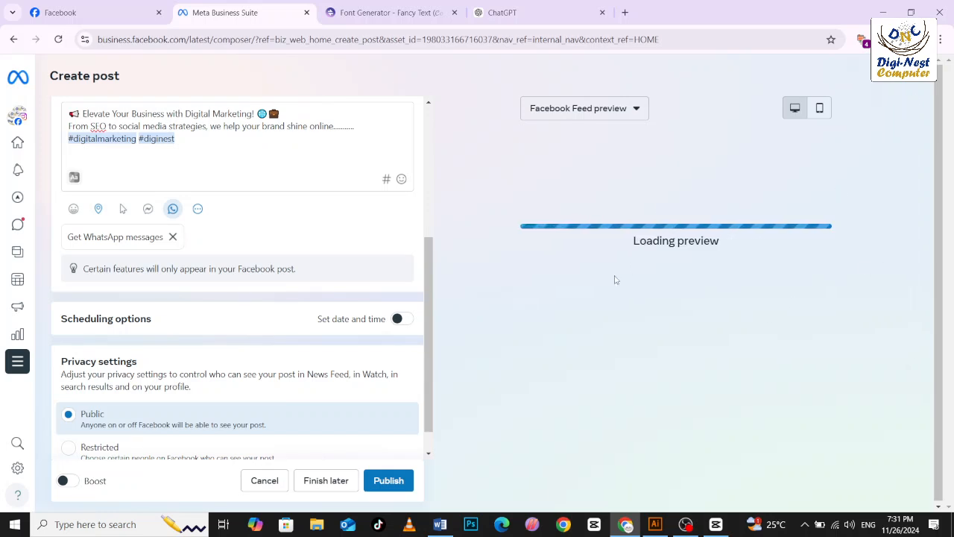
{"action": "scroll", "coordinate": [428, 280], "scroll_direction": "down", "scroll_amount": 1}
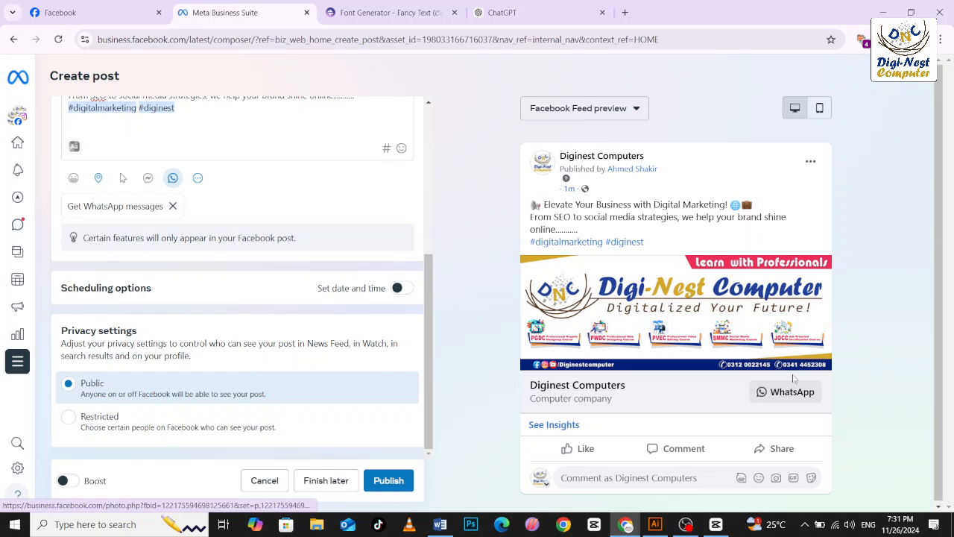
Try to replace the post's banner photo with an image from the Downloads folder.
{"action": "scroll", "coordinate": [351, 207], "scroll_direction": "up", "scroll_amount": 3}
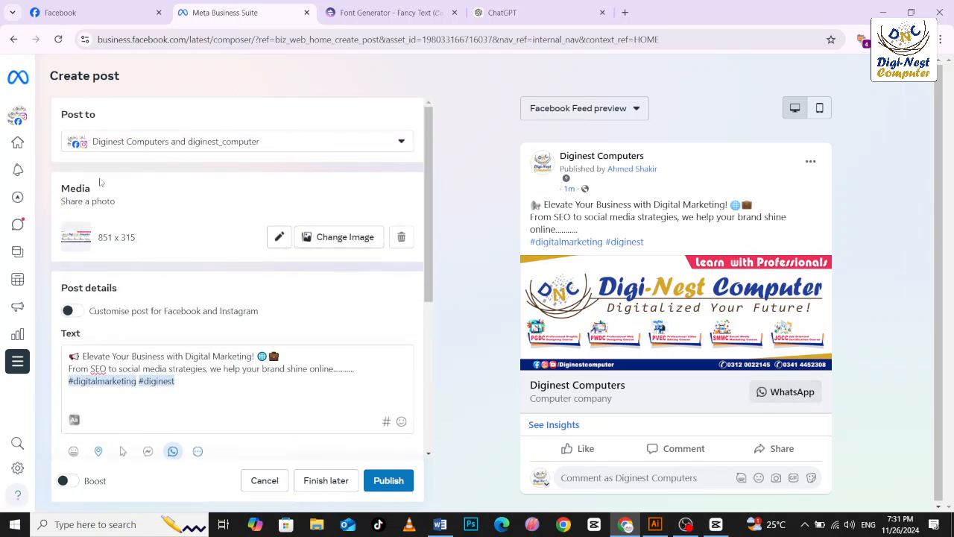
{"action": "left_click", "coordinate": [359, 236]}
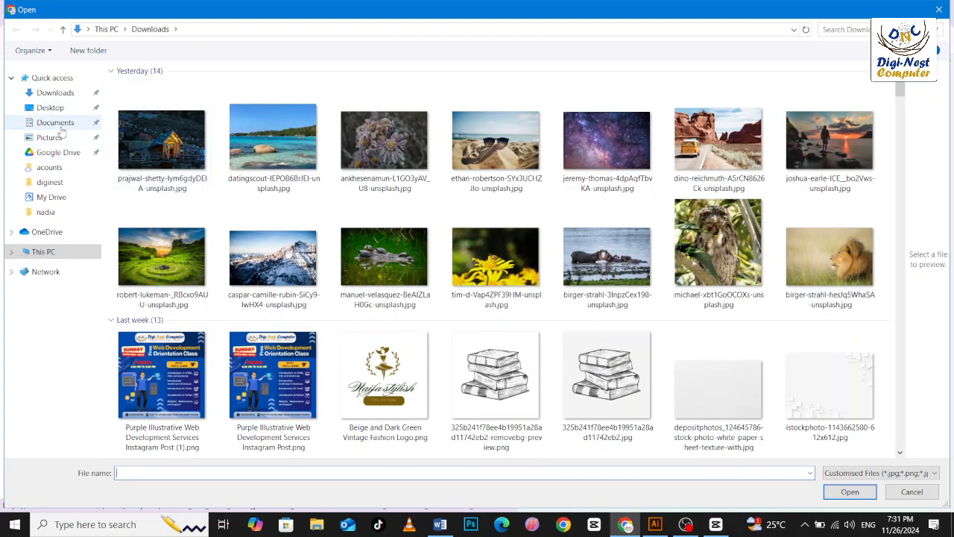
{"action": "left_click", "coordinate": [55, 93]}
{"action": "scroll", "coordinate": [247, 206], "scroll_direction": "down", "scroll_amount": 1}
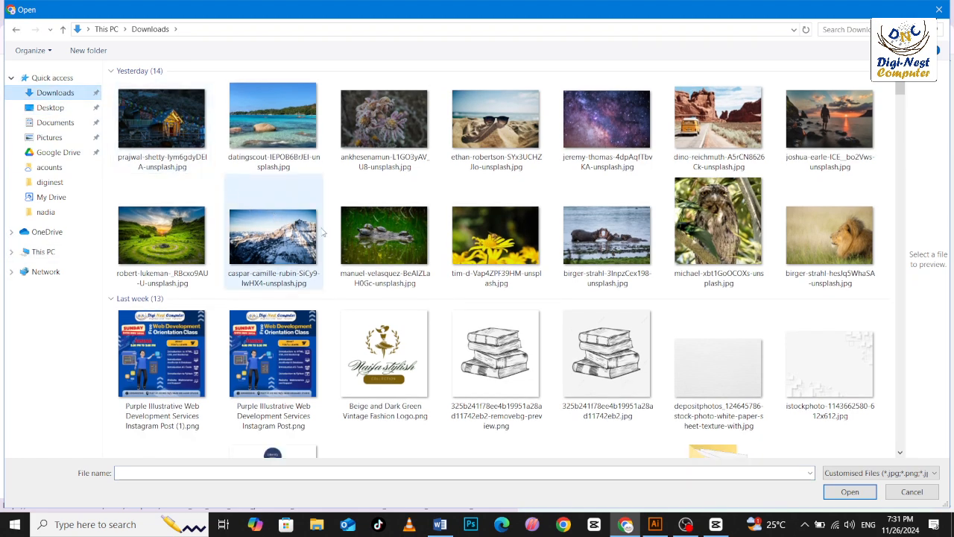
{"action": "scroll", "coordinate": [322, 232], "scroll_direction": "down", "scroll_amount": 6}
{"action": "double_click", "coordinate": [322, 232]}
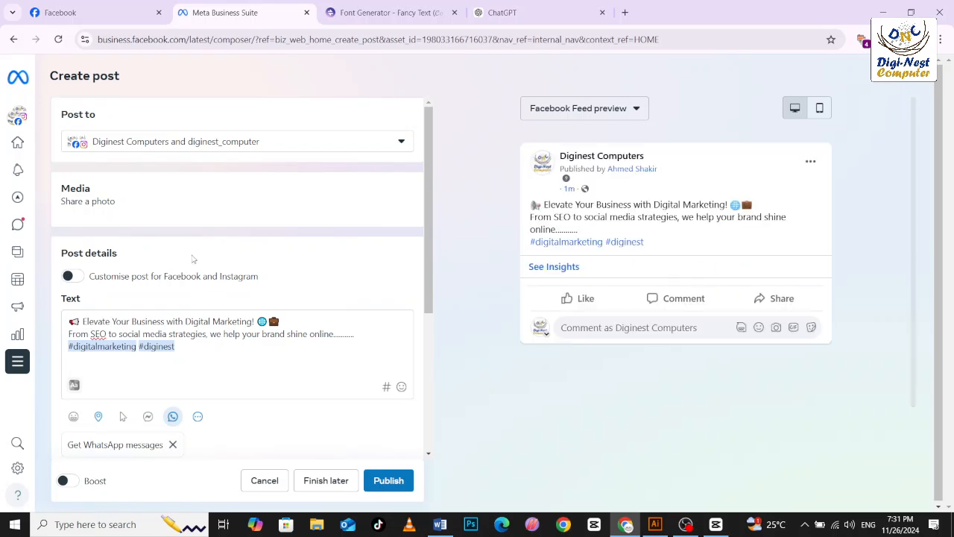
{"action": "scroll", "coordinate": [219, 340], "scroll_direction": "down", "scroll_amount": 3}
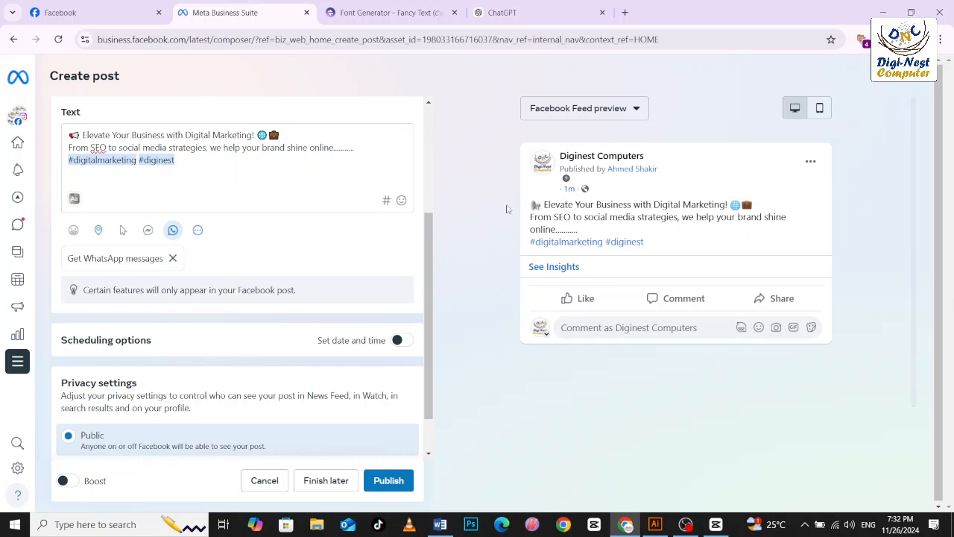
Leave the post composer for the Planner, discarding the unsaved changes.
{"action": "mouse_move", "coordinate": [5, 245]}
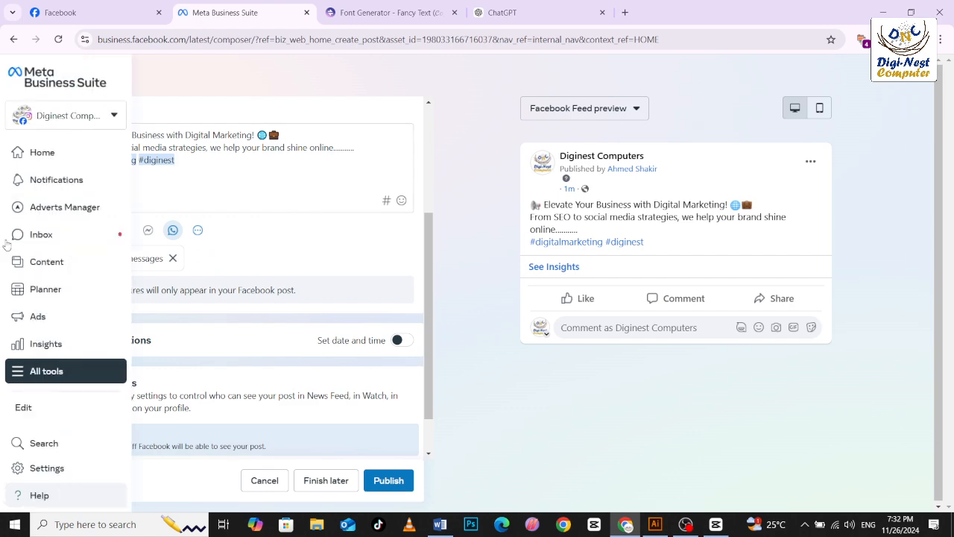
{"action": "left_click", "coordinate": [57, 289]}
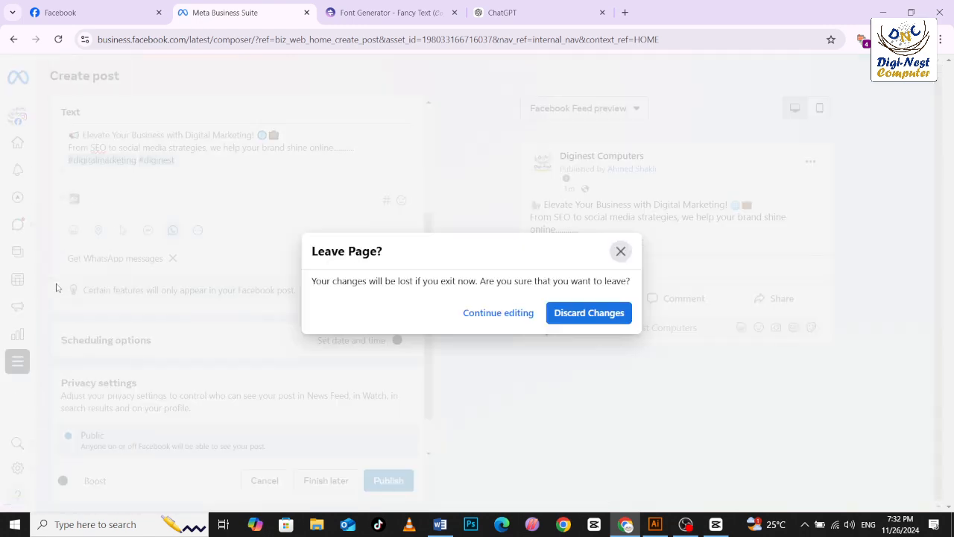
{"action": "left_click", "coordinate": [628, 317]}
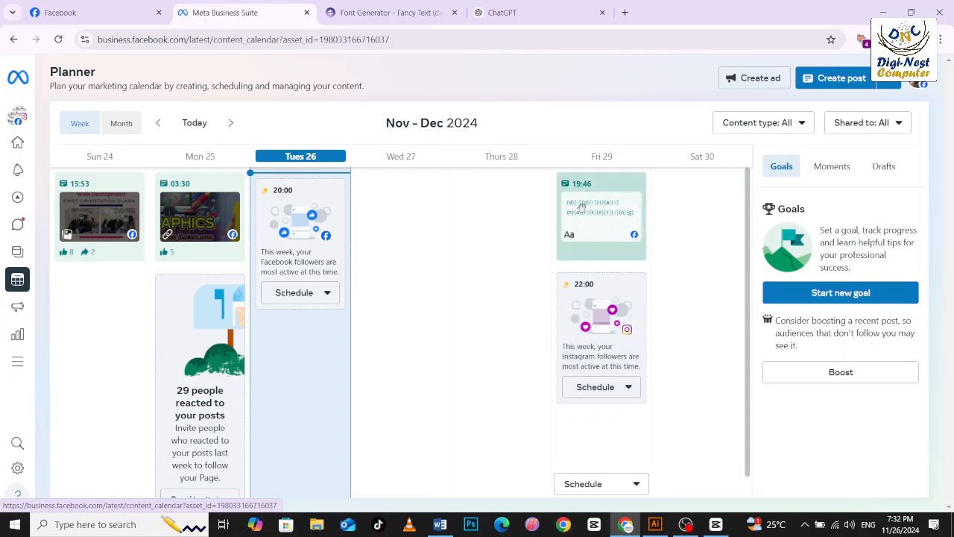
Open the digital marketing post scheduled for 29 November 2024 at 19:46 for editing and place the cursor in its text.
{"action": "left_click", "coordinate": [580, 251]}
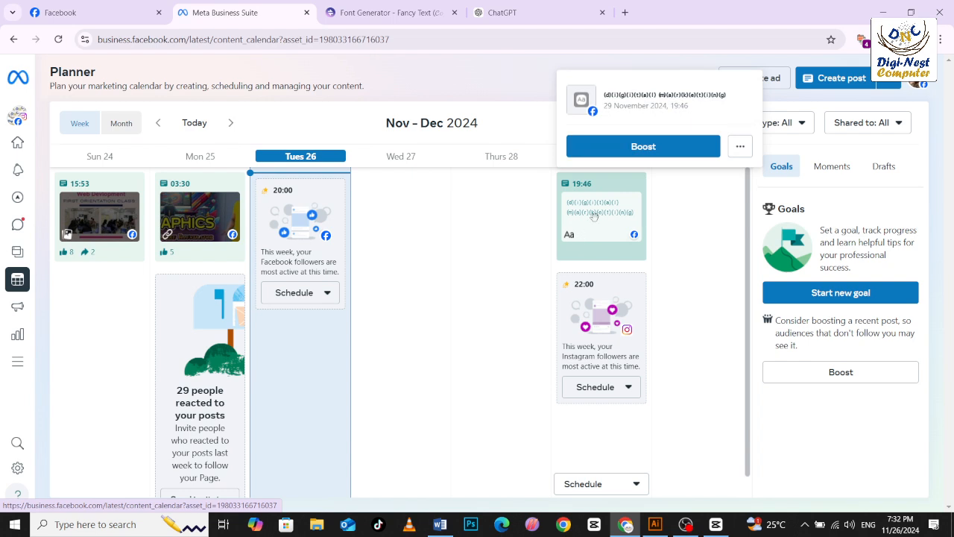
{"action": "left_click", "coordinate": [591, 218]}
{"action": "left_click", "coordinate": [764, 133]}
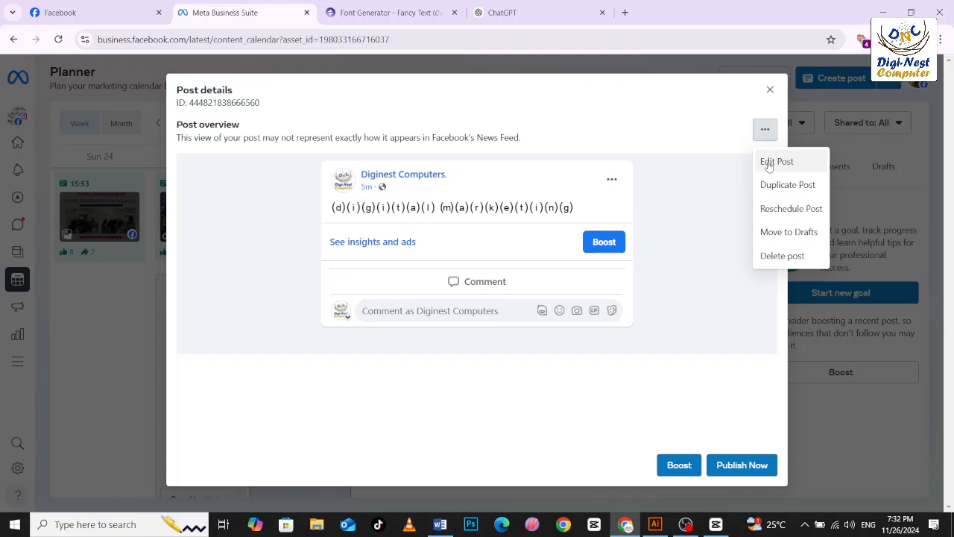
{"action": "left_click", "coordinate": [768, 164]}
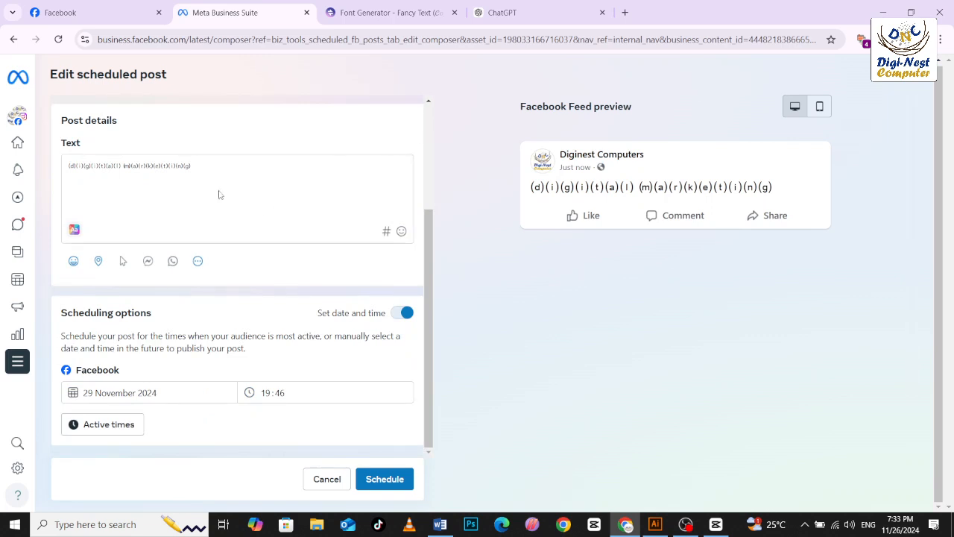
{"action": "left_click", "coordinate": [108, 187]}
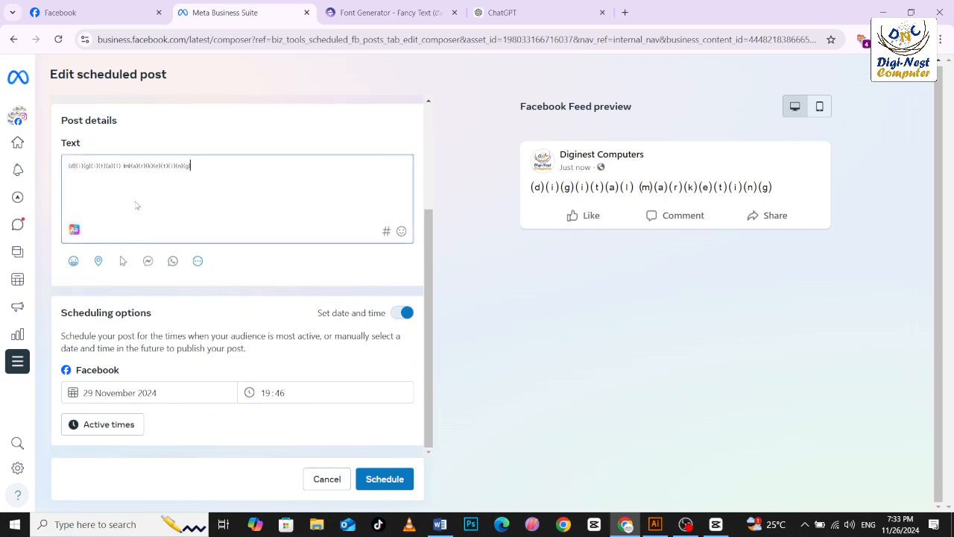
Check the publishing destination of the scheduled digital marketing post, then leave the editor and discard the changes.
{"action": "scroll", "coordinate": [196, 260], "scroll_direction": "up", "scroll_amount": 2}
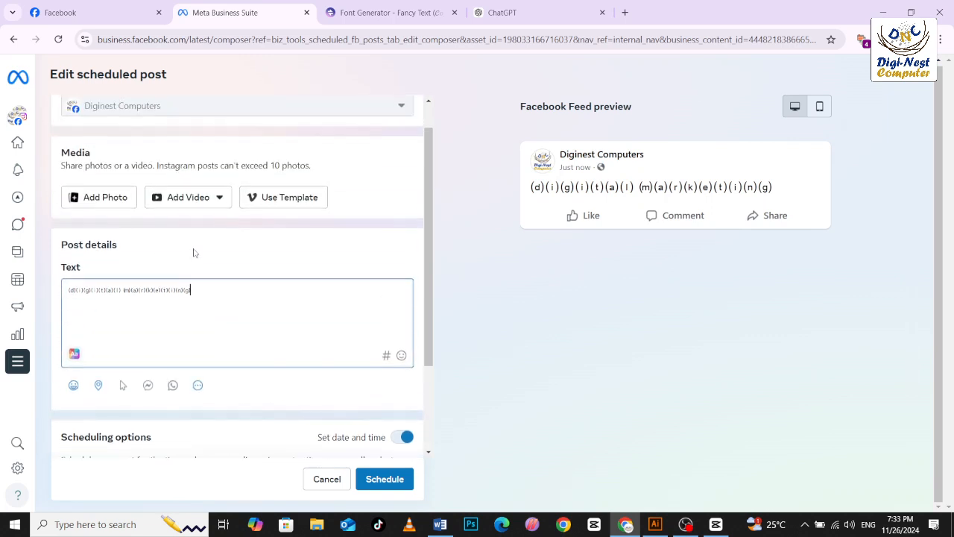
{"action": "scroll", "coordinate": [194, 253], "scroll_direction": "up", "scroll_amount": 1}
{"action": "left_click", "coordinate": [151, 142]}
{"action": "double_click", "coordinate": [151, 142]}
{"action": "left_click", "coordinate": [188, 141]}
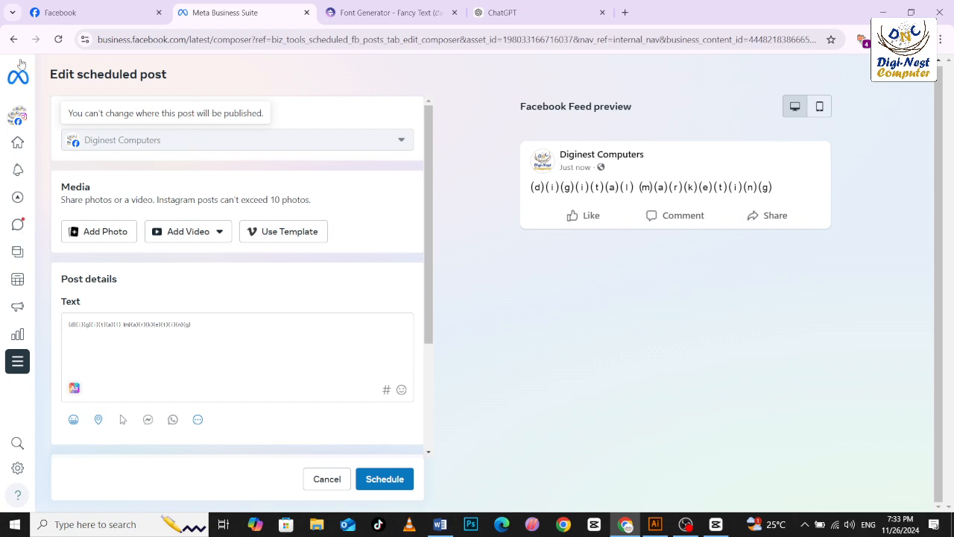
{"action": "left_click", "coordinate": [327, 479]}
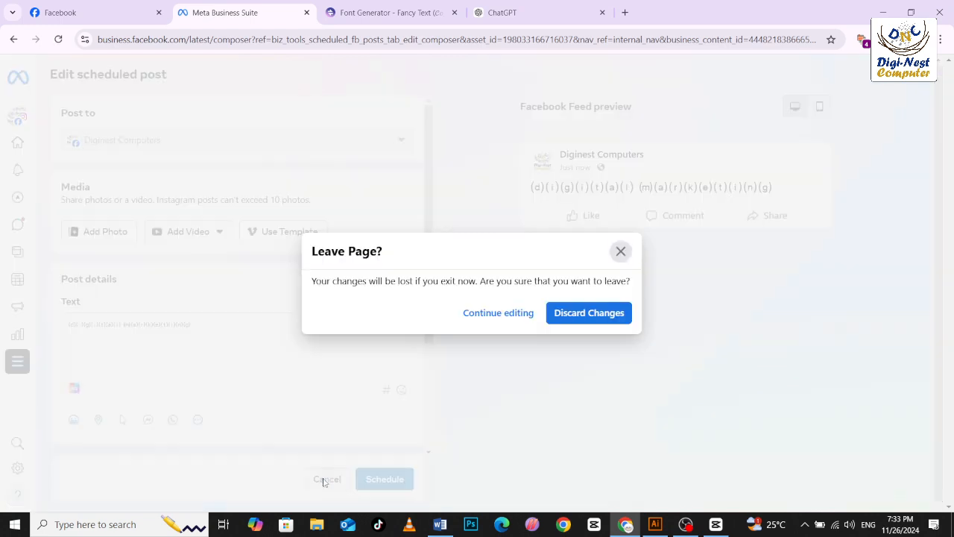
{"action": "left_click", "coordinate": [589, 313]}
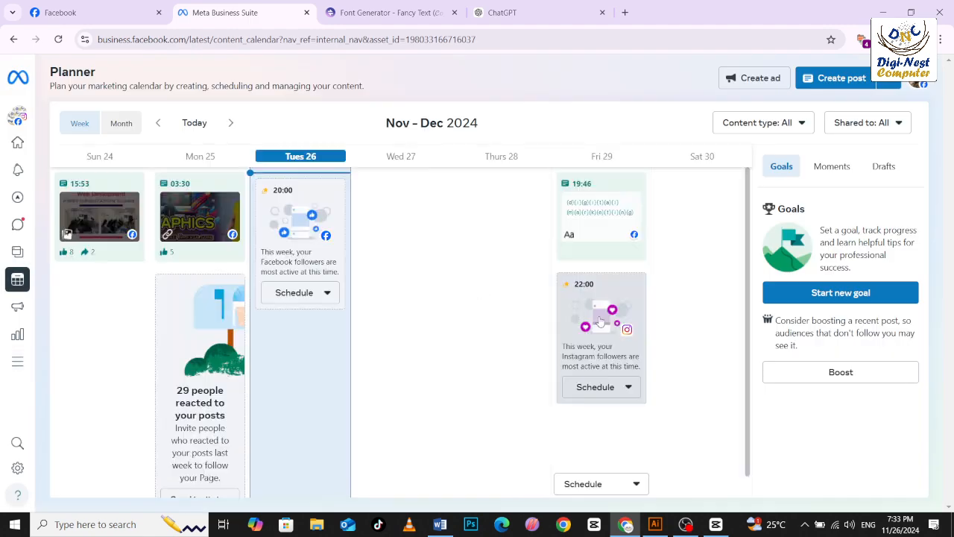
Open the suggested 22:00 slot on Friday 29 November, look at the new post's publishing accounts and return to the Planner.
{"action": "left_click", "coordinate": [639, 285]}
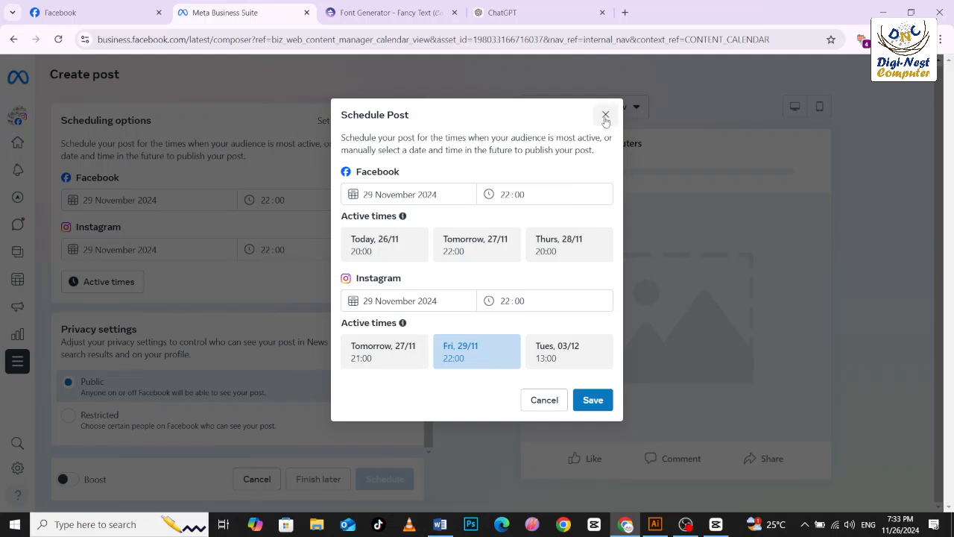
{"action": "left_click", "coordinate": [605, 116]}
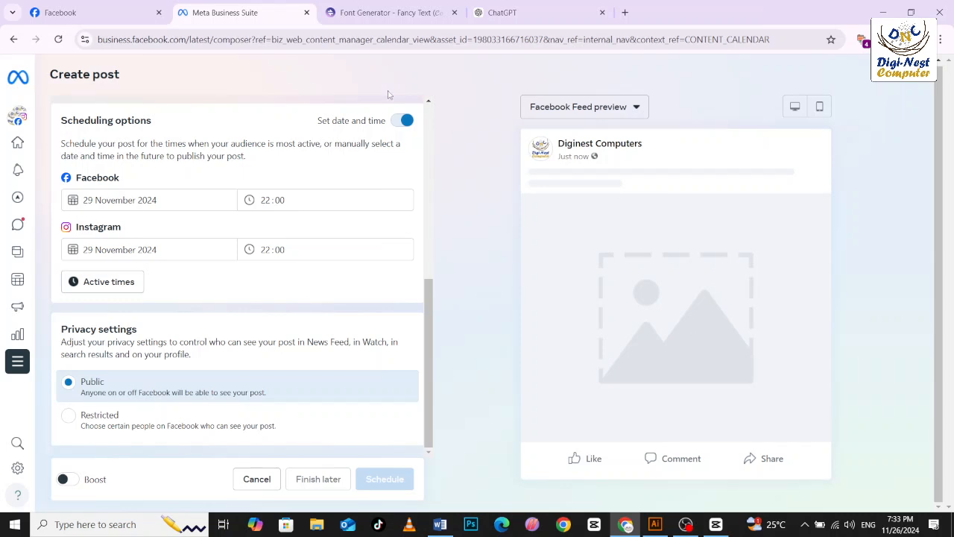
{"action": "scroll", "coordinate": [407, 205], "scroll_direction": "up", "scroll_amount": 5}
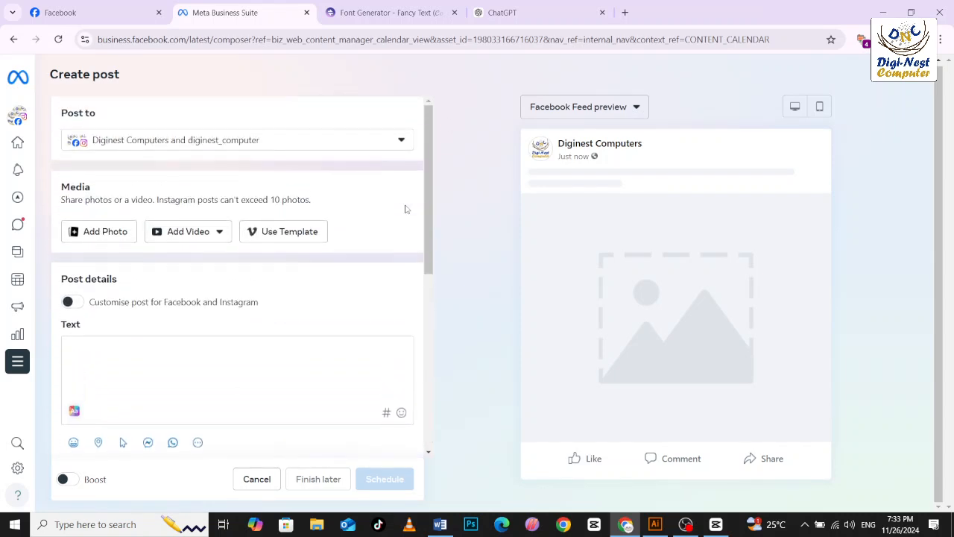
{"action": "left_click", "coordinate": [399, 144]}
{"action": "left_click", "coordinate": [396, 150]}
{"action": "left_click", "coordinate": [13, 39]}
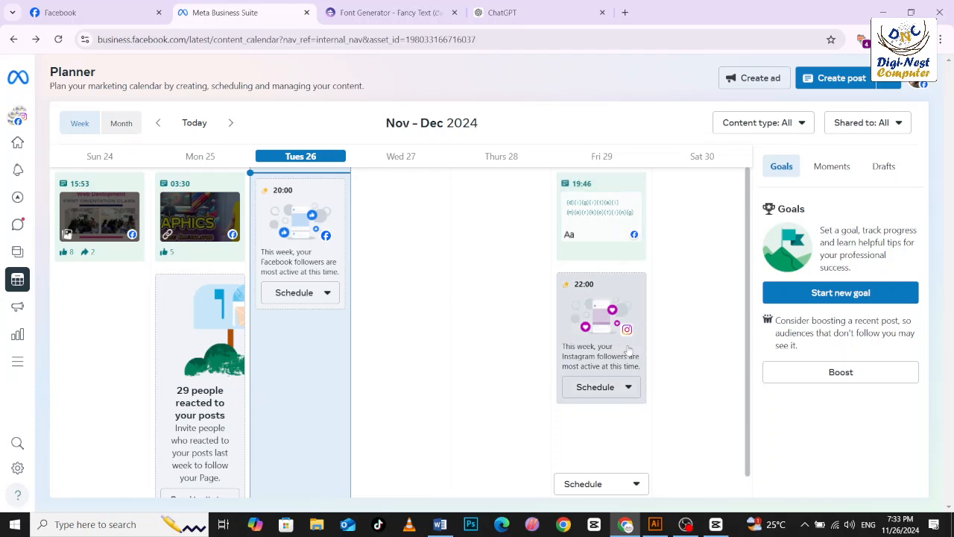
Compare the suggested 22:00 slot's scheduling options with the details of the digital marketing post scheduled for 19:46 on 29 November.
{"action": "left_click", "coordinate": [640, 292]}
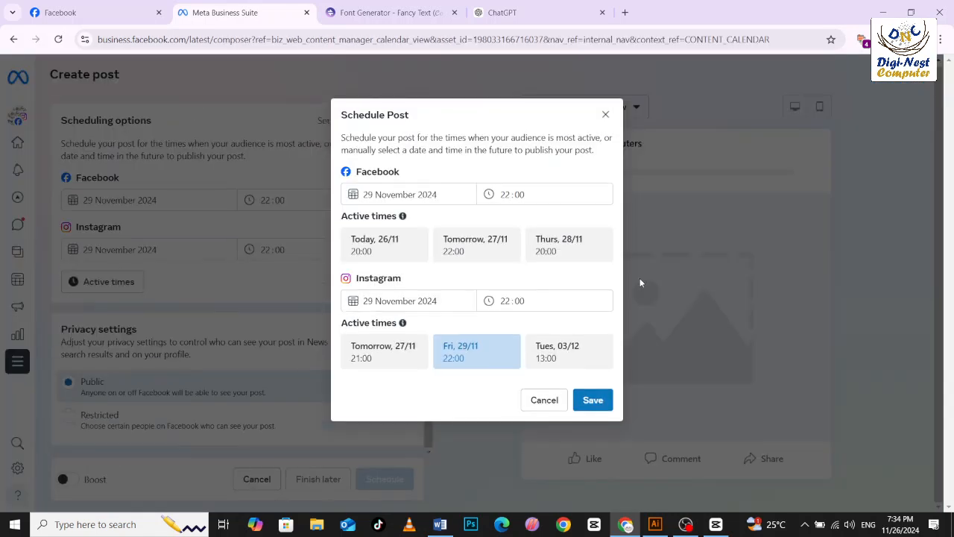
{"action": "left_click", "coordinate": [602, 113]}
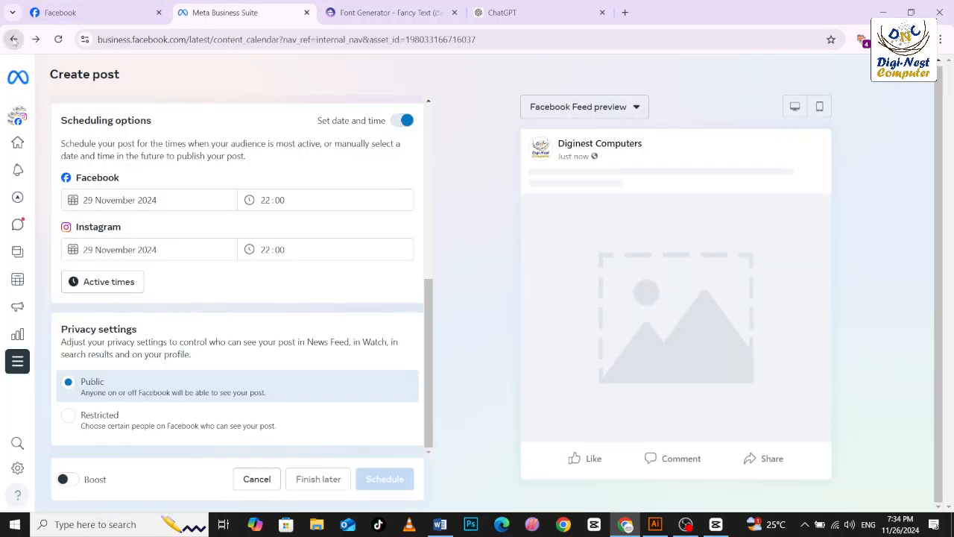
{"action": "left_click", "coordinate": [13, 38]}
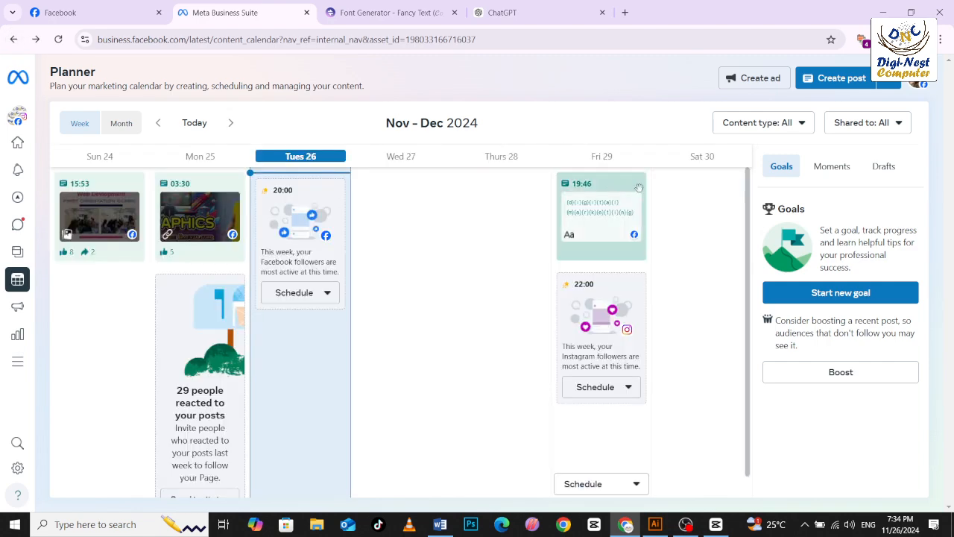
{"action": "left_click", "coordinate": [639, 190]}
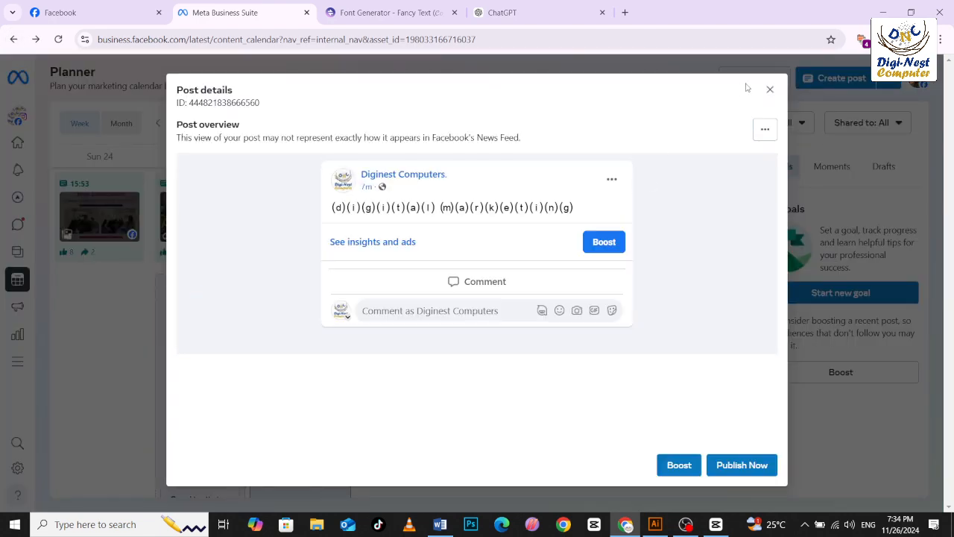
{"action": "left_click", "coordinate": [770, 89]}
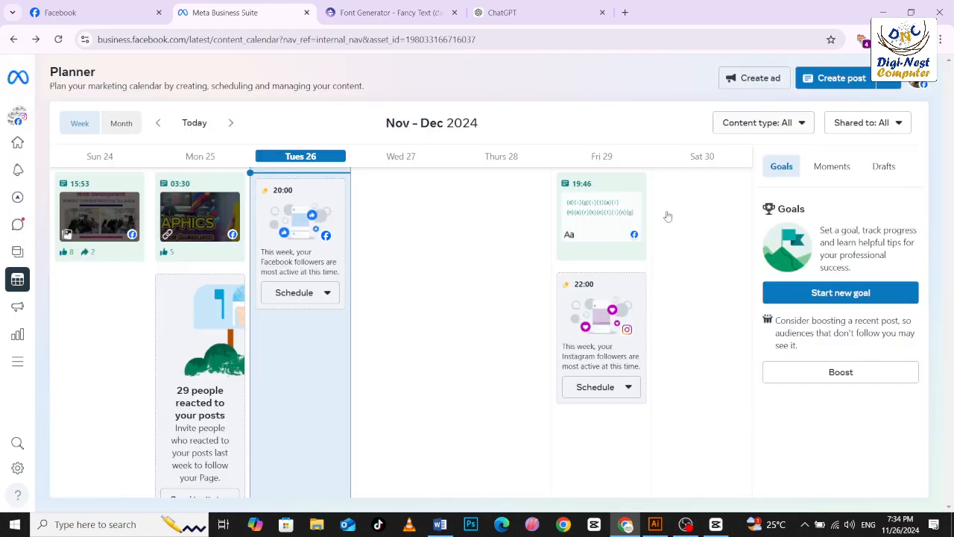
Review the post composer for the suggested 29 November 22:00 slot, then leave it and go to the Business Suite home page.
{"action": "left_click", "coordinate": [619, 291]}
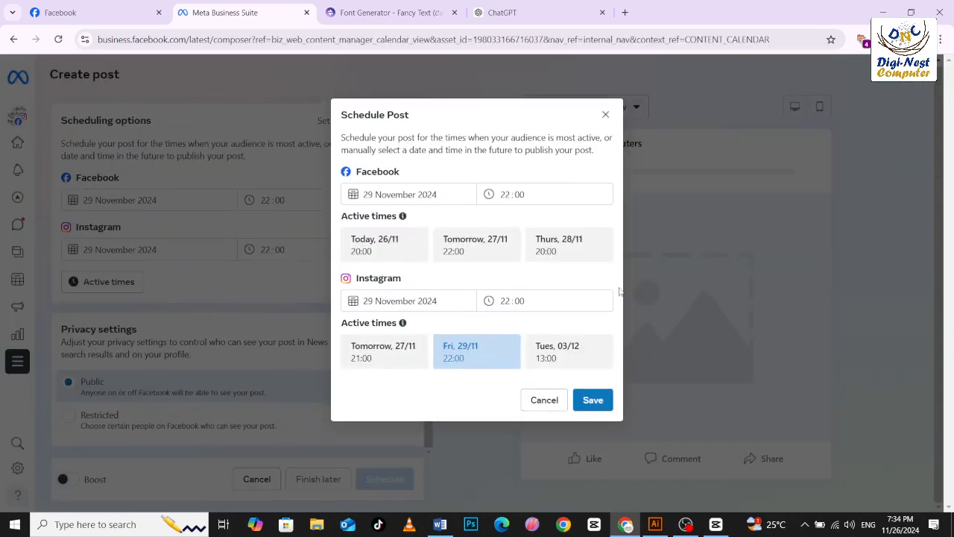
{"action": "left_click", "coordinate": [604, 114]}
{"action": "scroll", "coordinate": [294, 290], "scroll_direction": "up", "scroll_amount": 6}
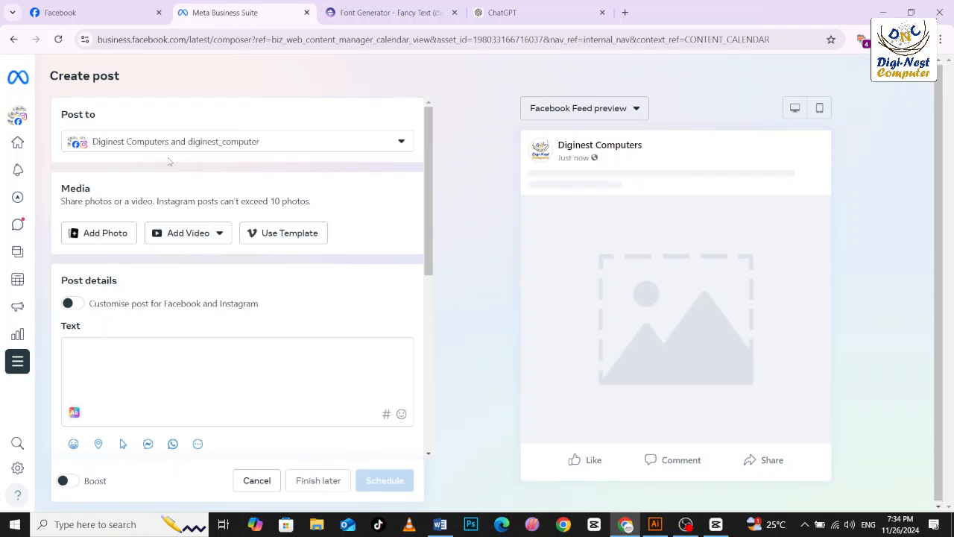
{"action": "left_click", "coordinate": [173, 149]}
{"action": "left_click", "coordinate": [173, 148]}
{"action": "scroll", "coordinate": [149, 346], "scroll_direction": "down", "scroll_amount": 2}
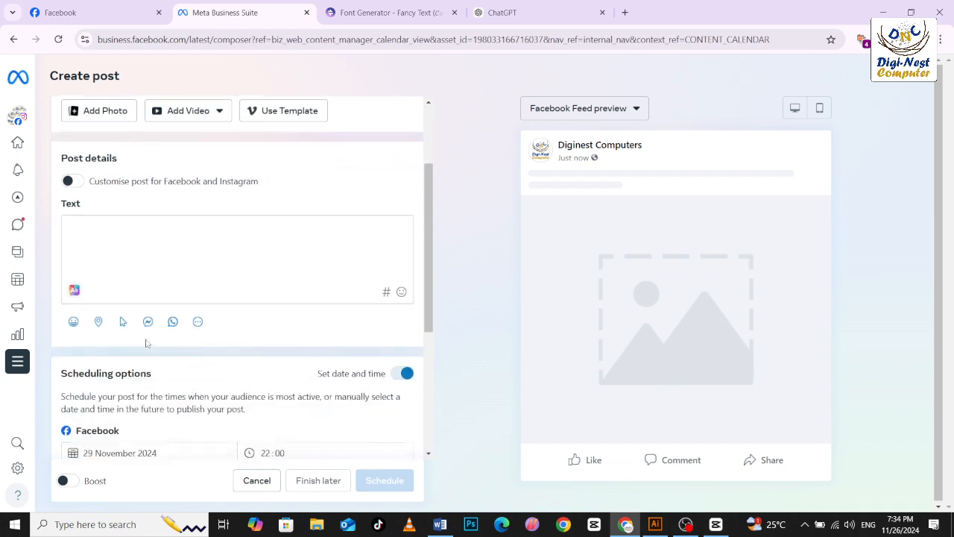
{"action": "left_click", "coordinate": [13, 39]}
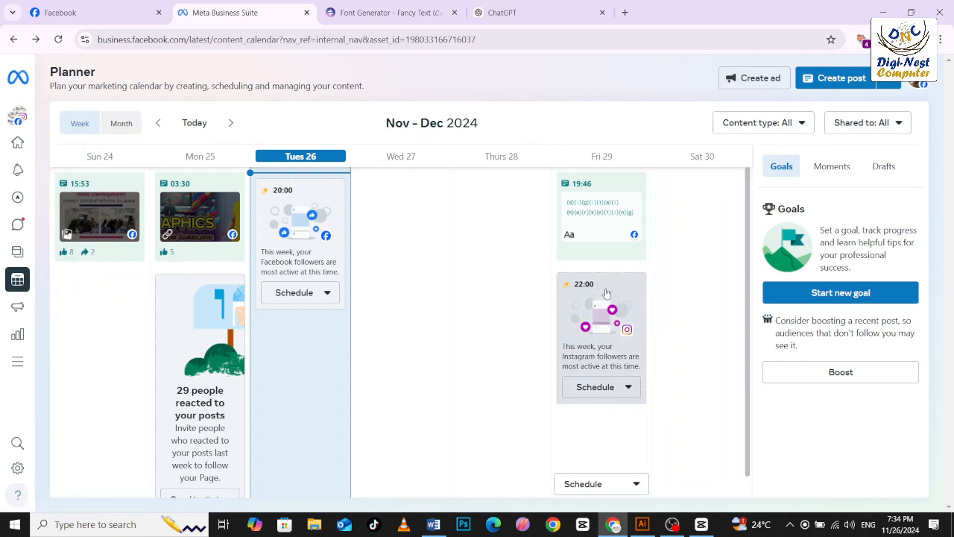
{"action": "mouse_move", "coordinate": [16, 94]}
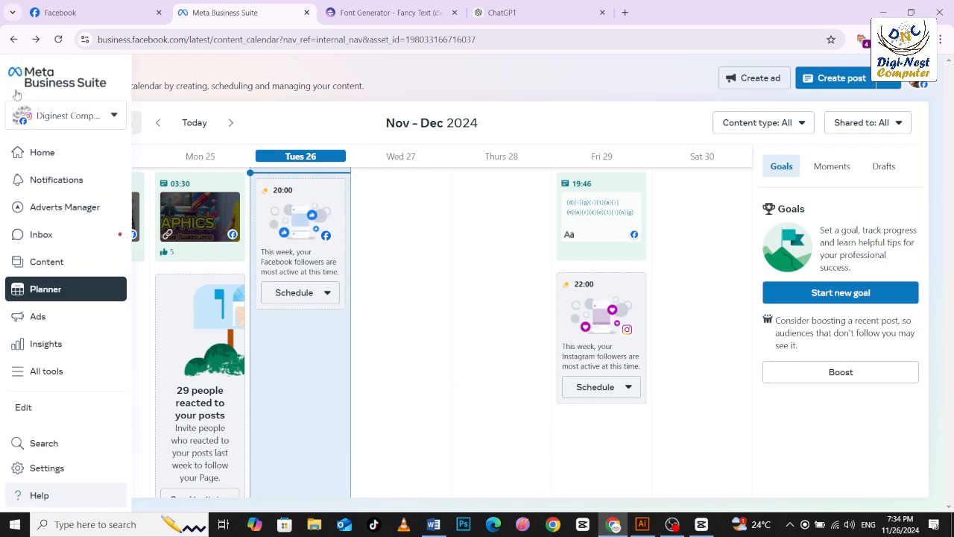
{"action": "left_click", "coordinate": [73, 153]}
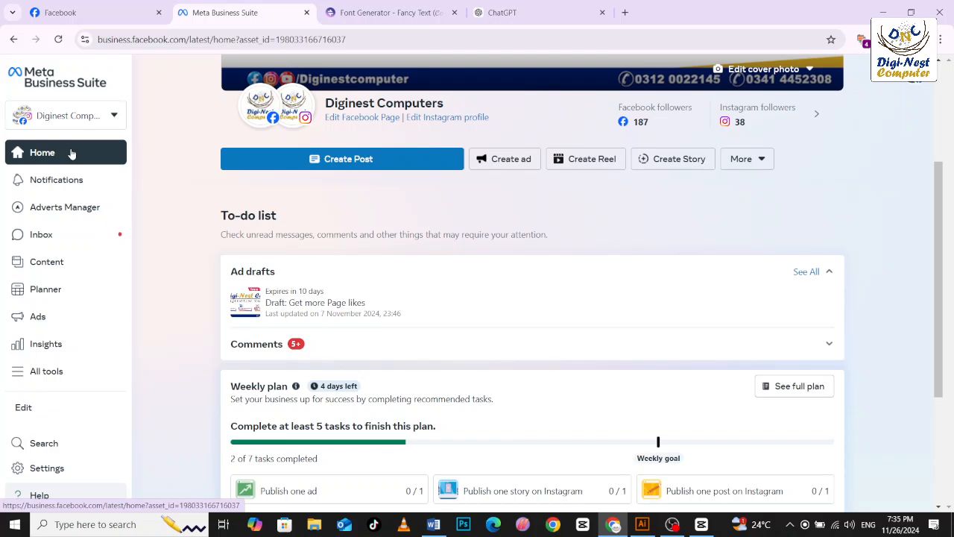
Switch to ChatGPT and start a new message reading "diginest computer centre".
{"action": "left_click", "coordinate": [507, 12]}
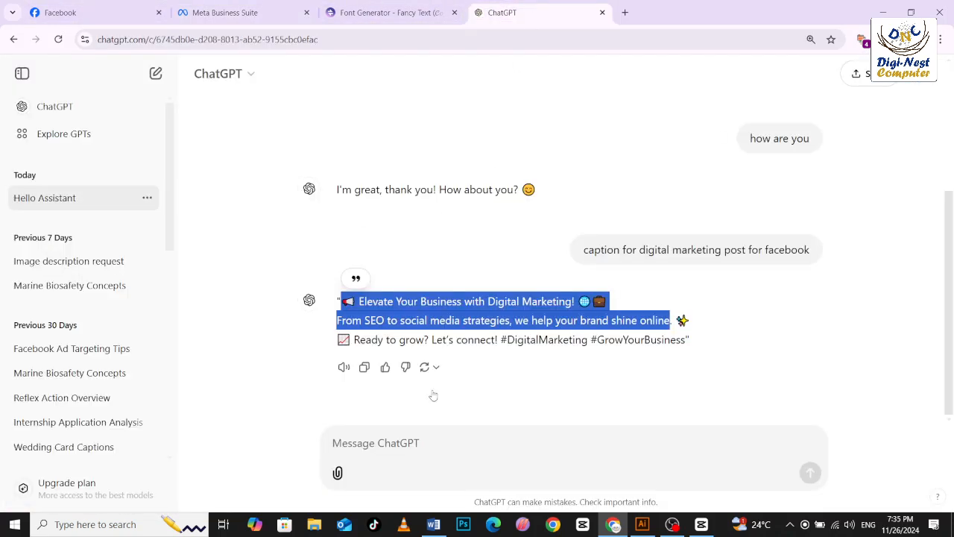
{"action": "left_click", "coordinate": [407, 442]}
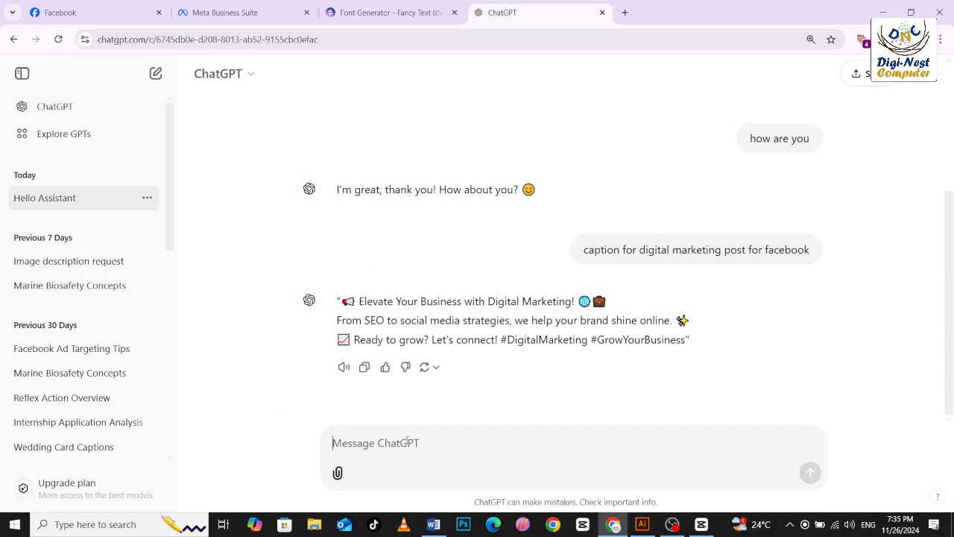
{"action": "type", "text": "digi"}
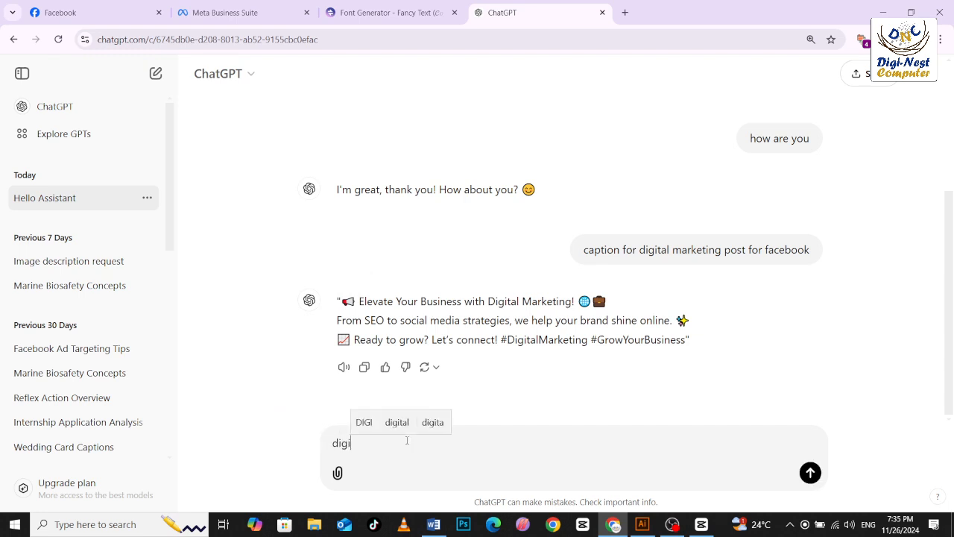
{"action": "type", "text": "nest co"}
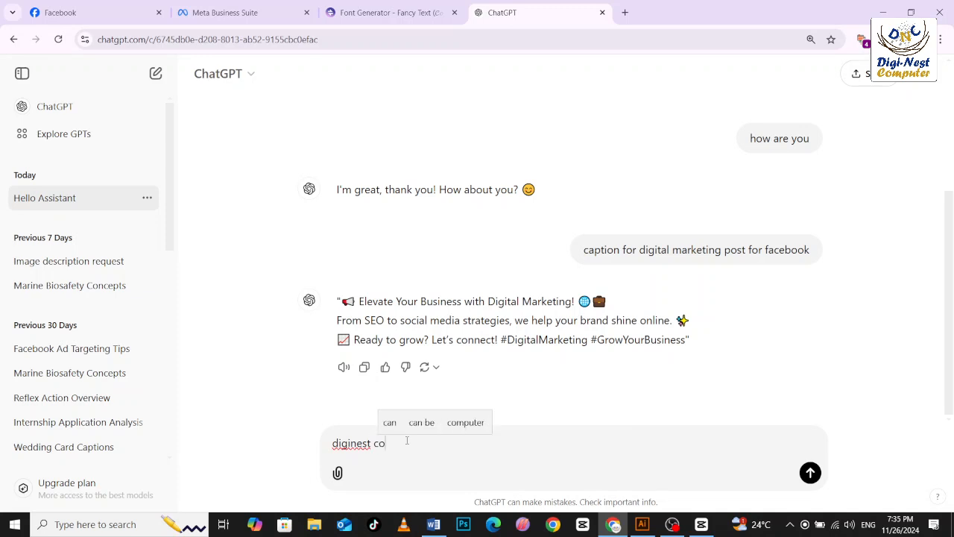
{"action": "type", "text": "mputer centre"}
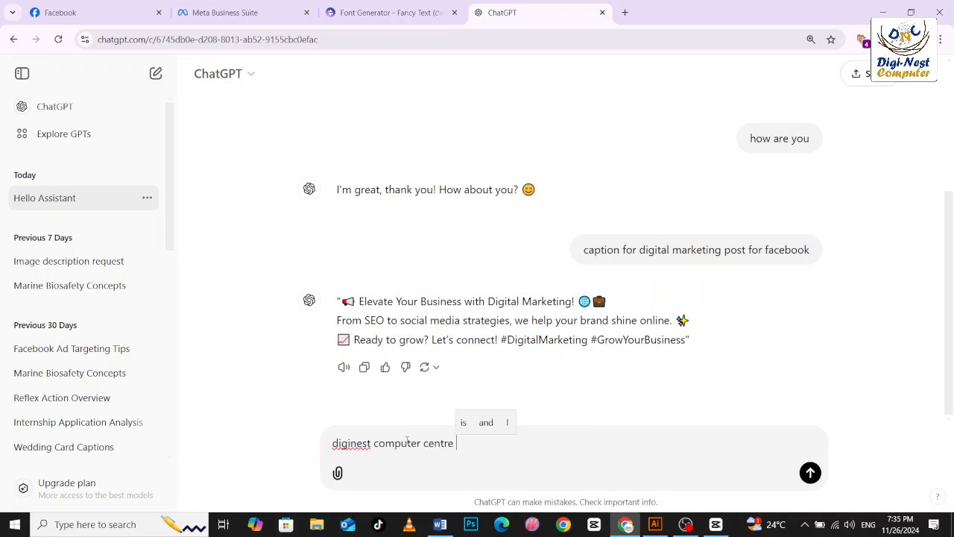
Complete the prompt as "facebook monthly planner for diginest computer centre", send it and read through the generated weekly plan.
{"action": "left_click", "coordinate": [329, 443]}
{"action": "type", "text": "facebpo"}
{"action": "key", "text": "BackSpace"}
{"action": "key", "text": "BackSpace"}
{"action": "type", "text": "ook monthly planner "}
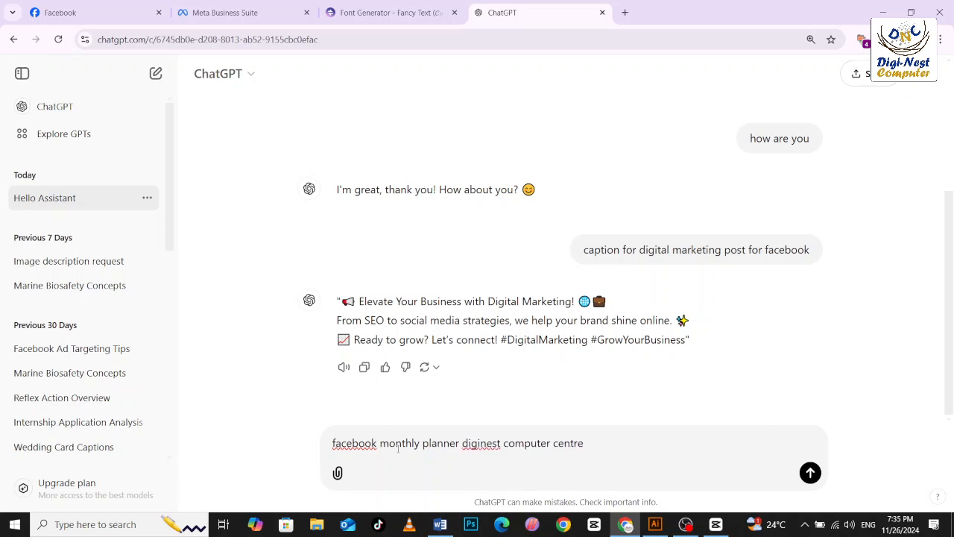
{"action": "type", "text": "for"}
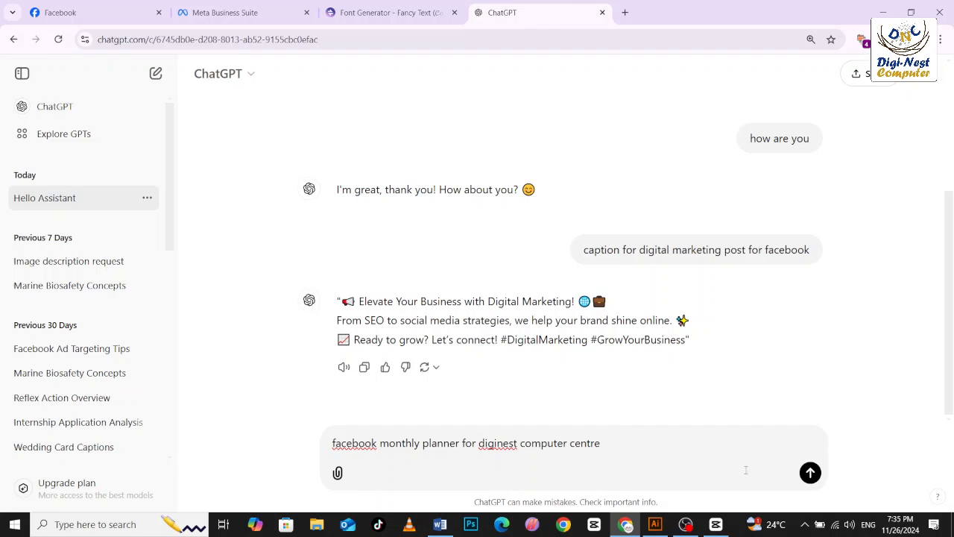
{"action": "left_click", "coordinate": [809, 473]}
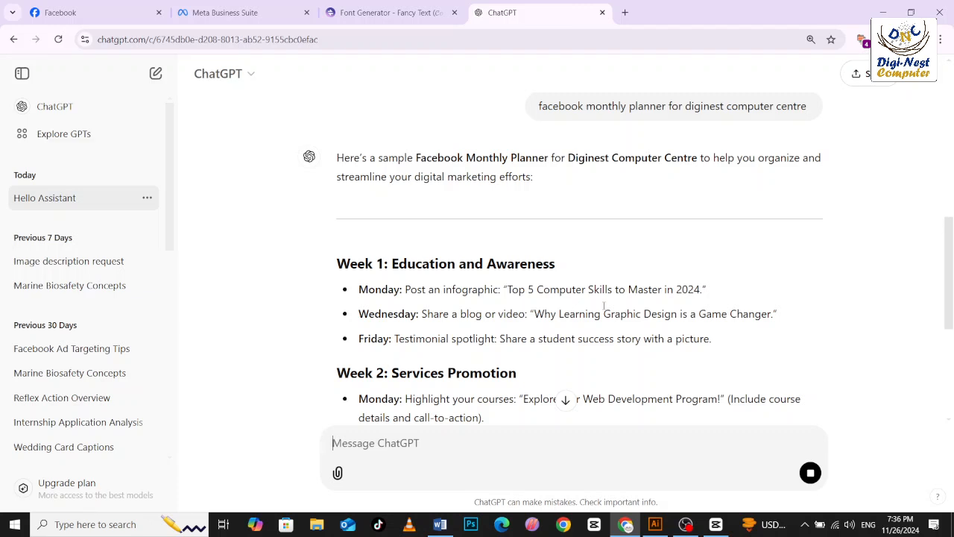
{"action": "scroll", "coordinate": [557, 322], "scroll_direction": "down", "scroll_amount": 3}
{"action": "scroll", "coordinate": [557, 322], "scroll_direction": "down", "scroll_amount": 2}
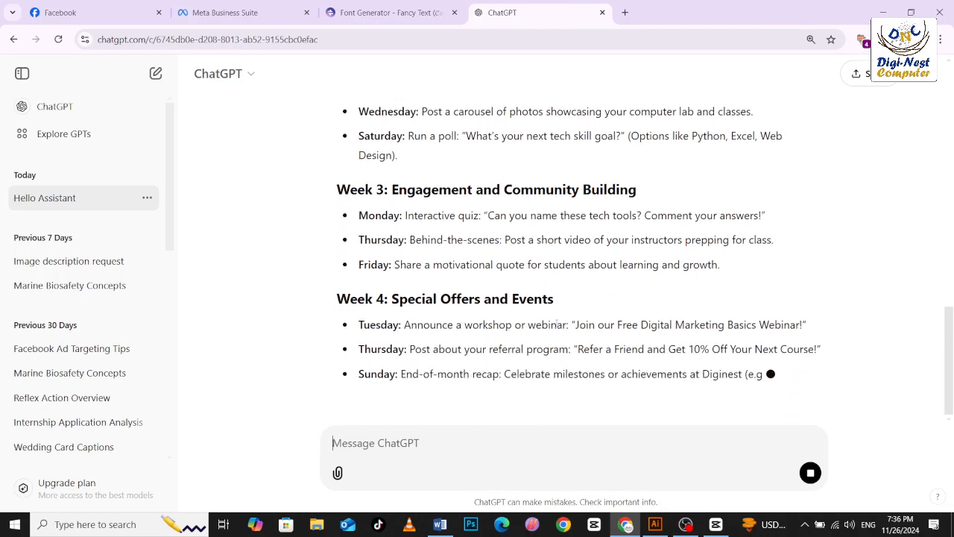
{"action": "scroll", "coordinate": [556, 323], "scroll_direction": "down", "scroll_amount": 2}
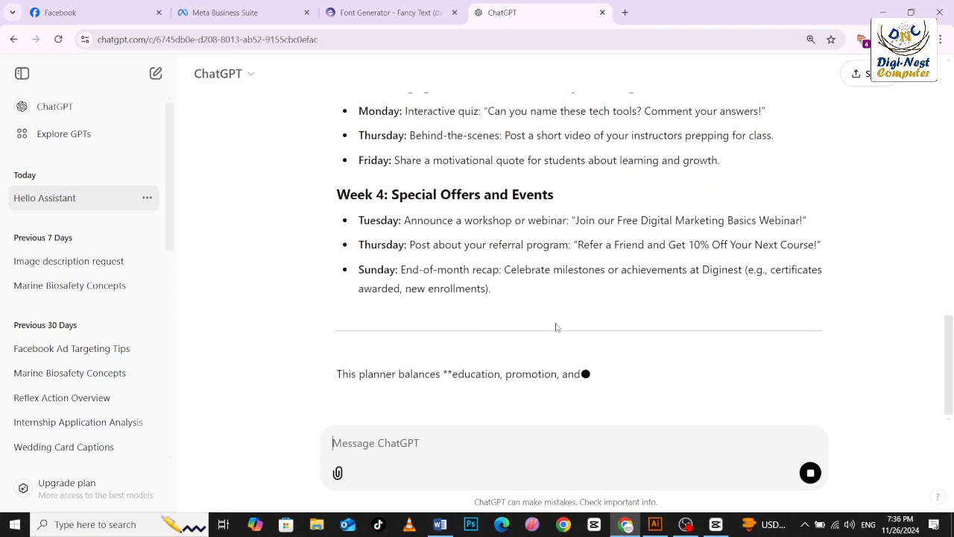
{"action": "scroll", "coordinate": [556, 324], "scroll_direction": "down", "scroll_amount": 1}
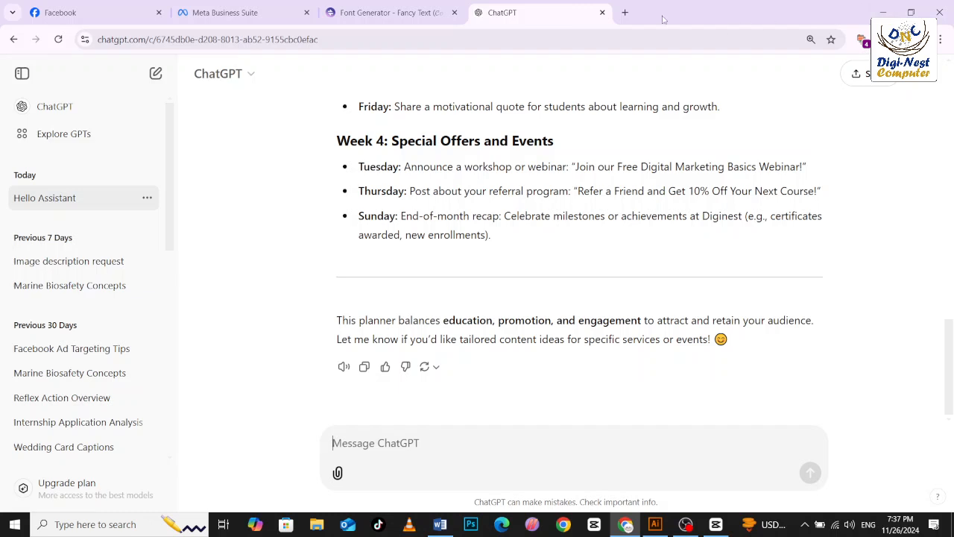
Open a new browser tab and copy the heading "Facebook add library" from my digital marketing class.docx in Word.
{"action": "left_click", "coordinate": [625, 12]}
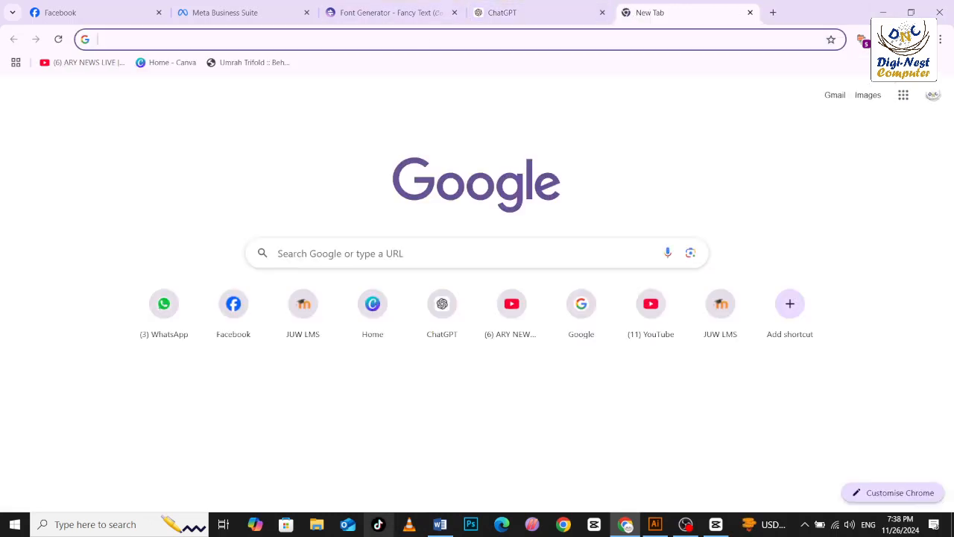
{"action": "left_click", "coordinate": [430, 526]}
{"action": "scroll", "coordinate": [446, 240], "scroll_direction": "up", "scroll_amount": 3}
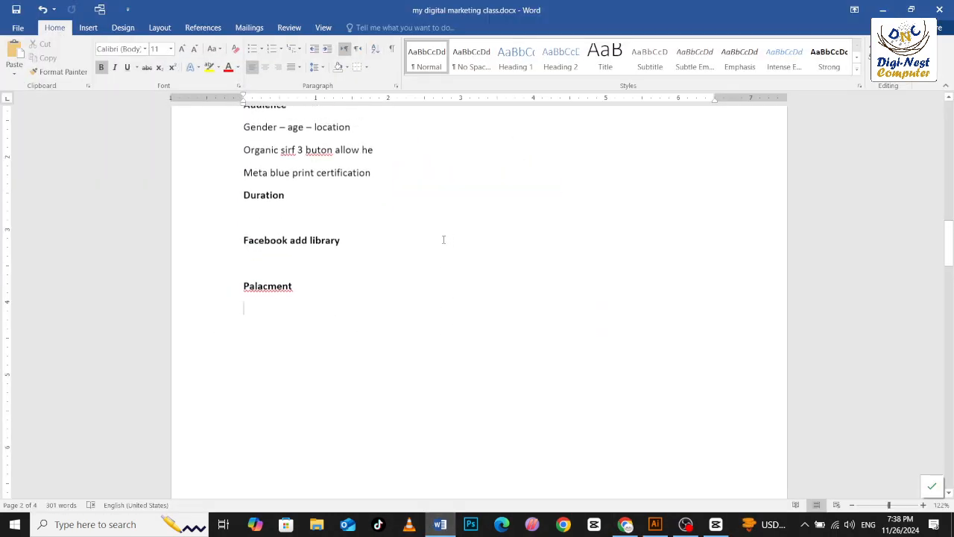
{"action": "left_click_drag", "start_coordinate": [345, 248], "coordinate": [238, 247]}
{"action": "key", "text": "ctrl+c"}
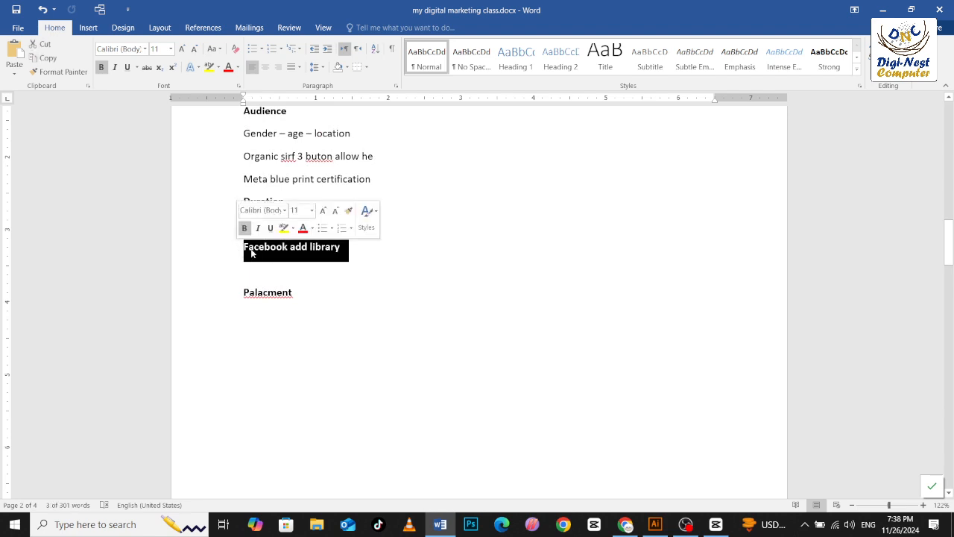
{"action": "left_click", "coordinate": [882, 10]}
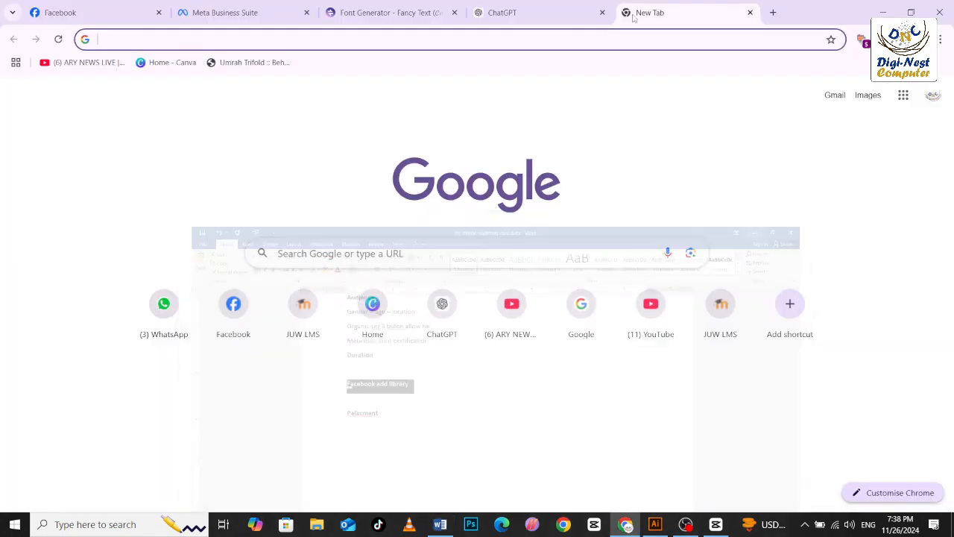
Search Google for "Facebook add library" in the new browser tab.
{"action": "left_click", "coordinate": [412, 39]}
{"action": "key", "text": "ctrl+v"}
{"action": "key", "text": "Return"}
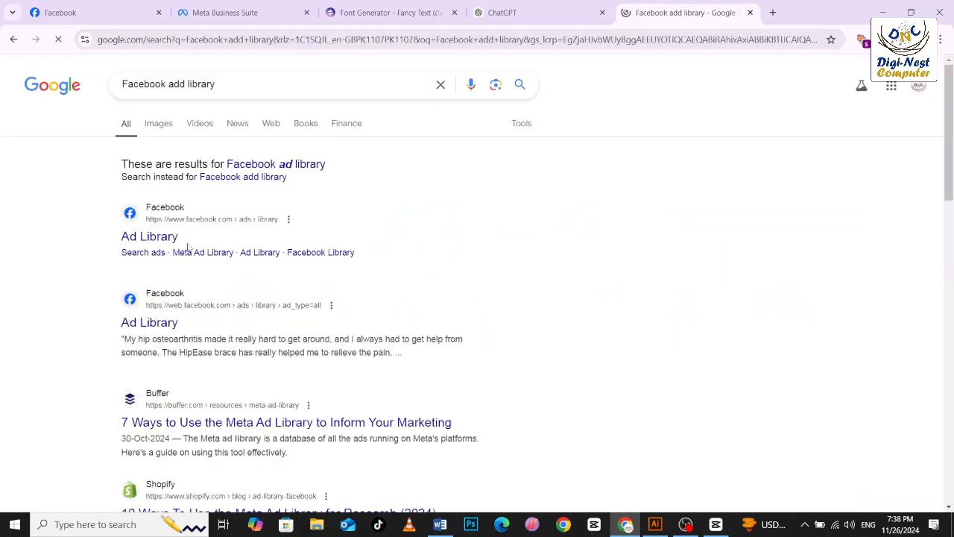
Open the Facebook Ad Library from the search results and set the ad category to All ads for Pakistan.
{"action": "left_click", "coordinate": [162, 235]}
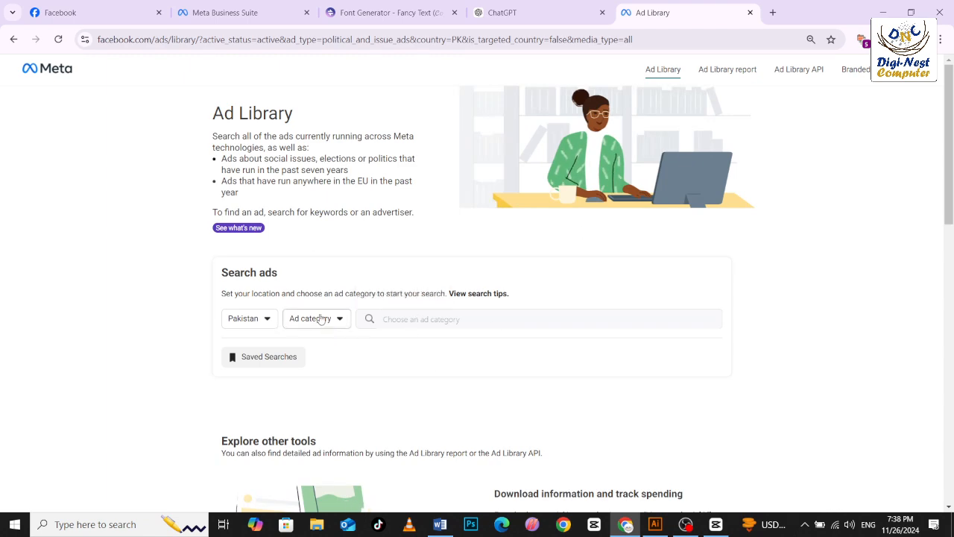
{"action": "scroll", "coordinate": [333, 321], "scroll_direction": "down", "scroll_amount": 2}
{"action": "scroll", "coordinate": [334, 322], "scroll_direction": "down", "scroll_amount": 3}
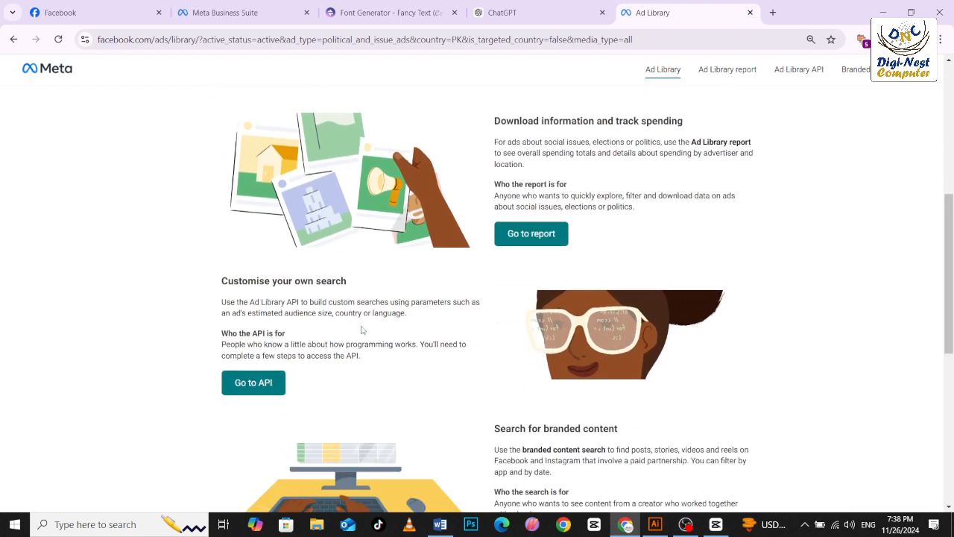
{"action": "scroll", "coordinate": [363, 330], "scroll_direction": "up", "scroll_amount": 5}
{"action": "left_click", "coordinate": [328, 328]}
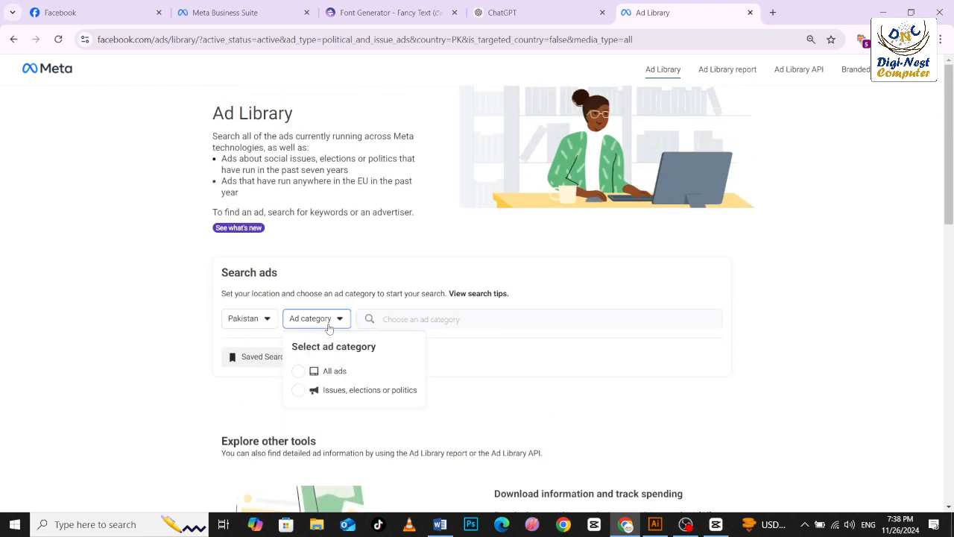
{"action": "left_click", "coordinate": [300, 372]}
Search the advertisers for "aptec" and open the ads of Aptech Gulshan Center.
{"action": "left_click", "coordinate": [407, 319]}
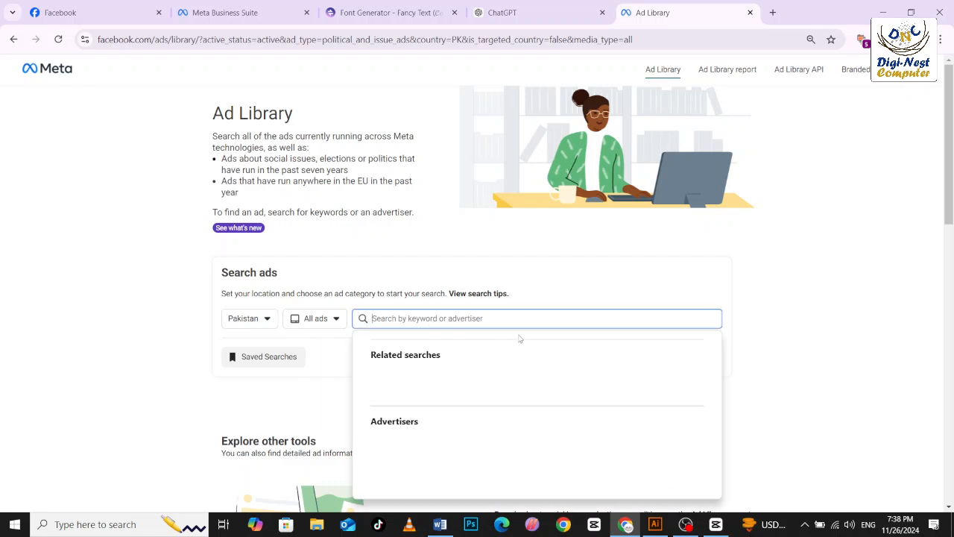
{"action": "type", "text": "ap"}
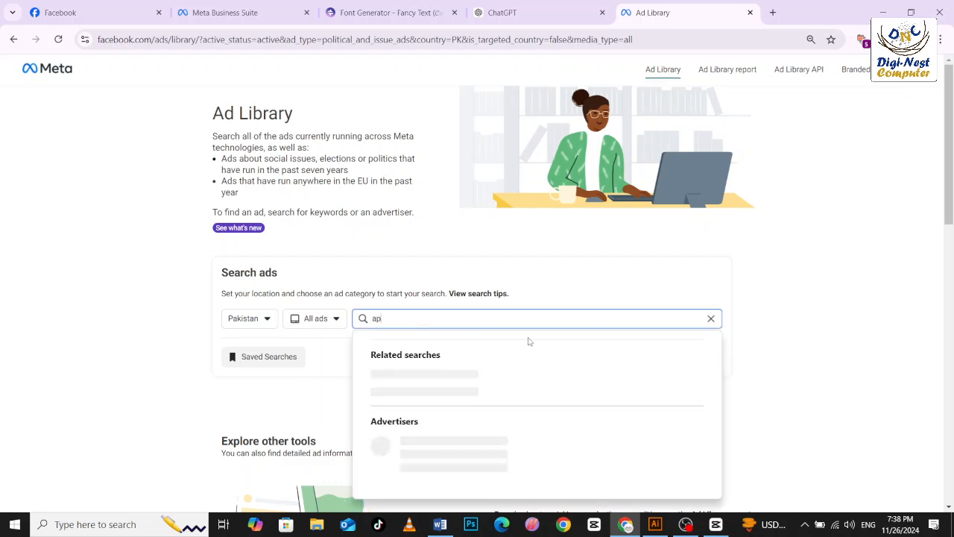
{"action": "type", "text": "tec"}
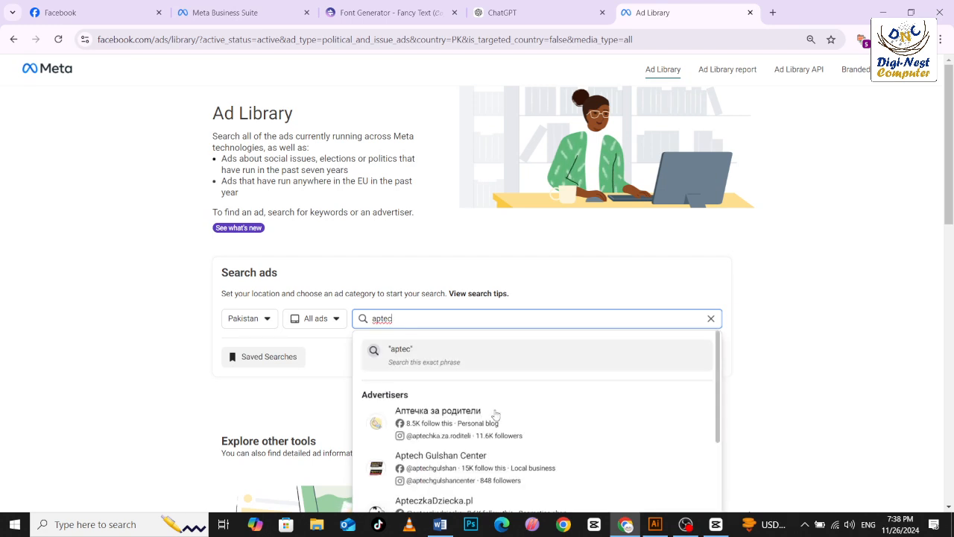
{"action": "scroll", "coordinate": [466, 456], "scroll_direction": "down", "scroll_amount": 1}
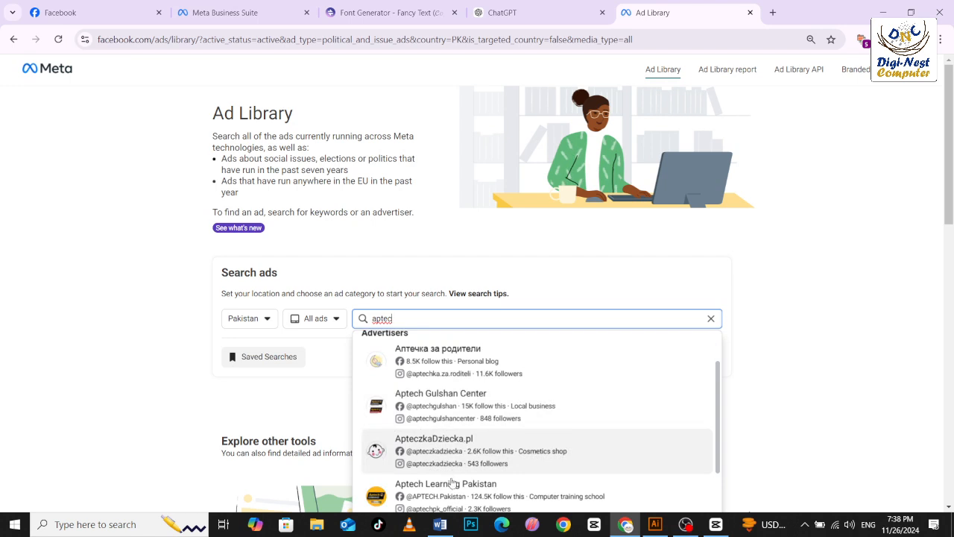
{"action": "left_click", "coordinate": [454, 397]}
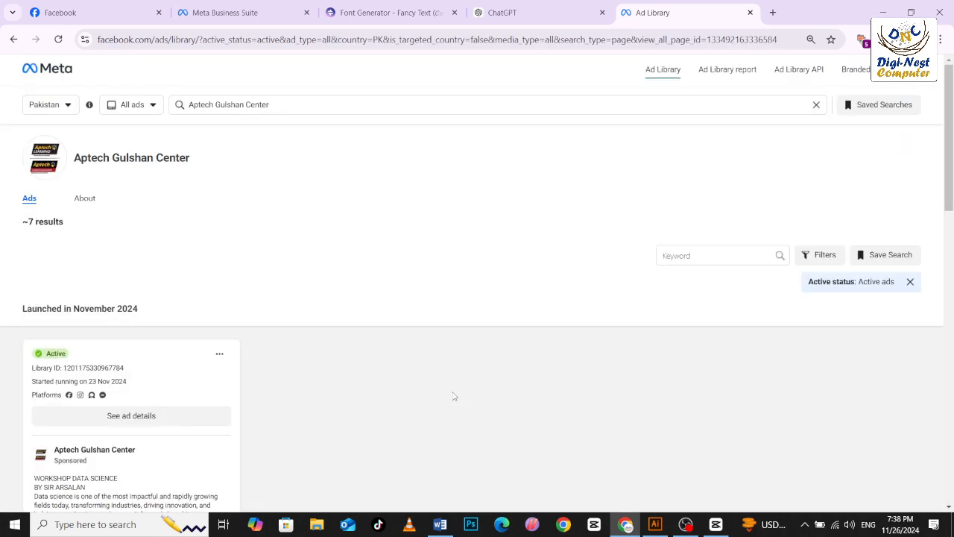
Examine Aptech Gulshan Center's active ads, including their start dates, platforms, texts and creatives.
{"action": "scroll", "coordinate": [235, 295], "scroll_direction": "down", "scroll_amount": 3}
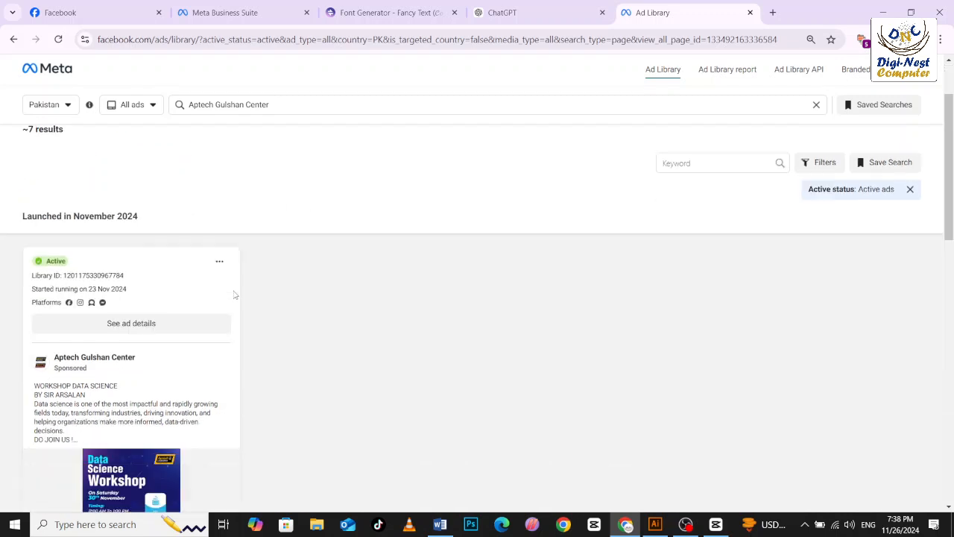
{"action": "scroll", "coordinate": [206, 335], "scroll_direction": "up", "scroll_amount": 1}
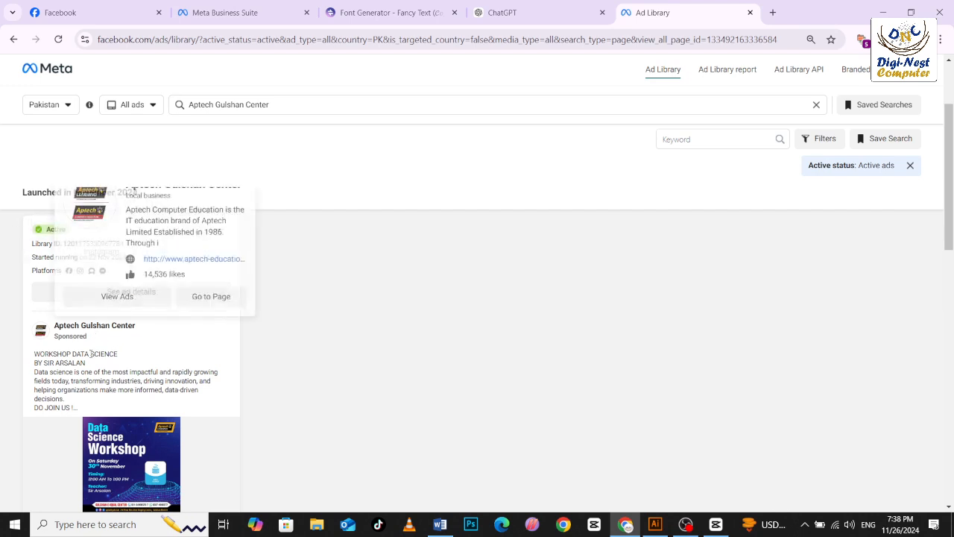
{"action": "scroll", "coordinate": [91, 354], "scroll_direction": "down", "scroll_amount": 2}
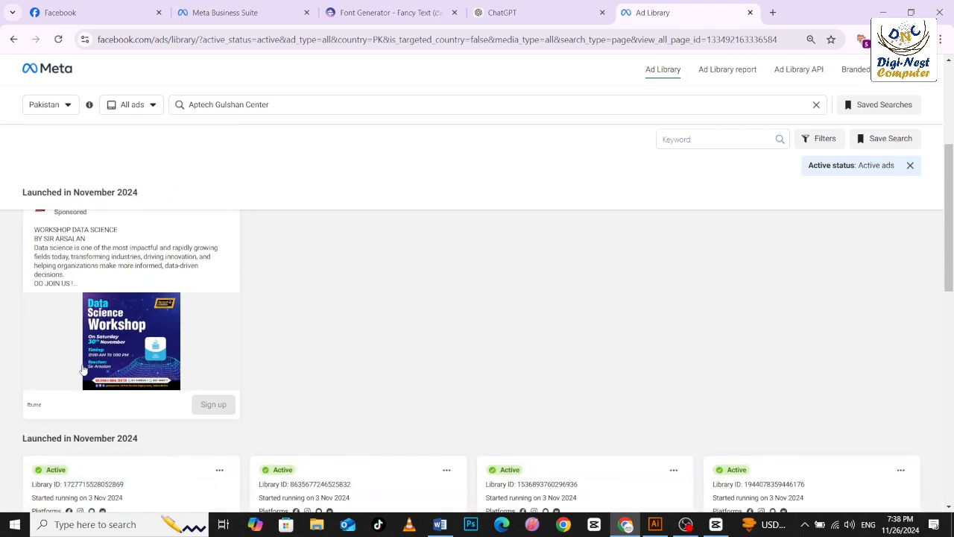
{"action": "scroll", "coordinate": [179, 377], "scroll_direction": "down", "scroll_amount": 2}
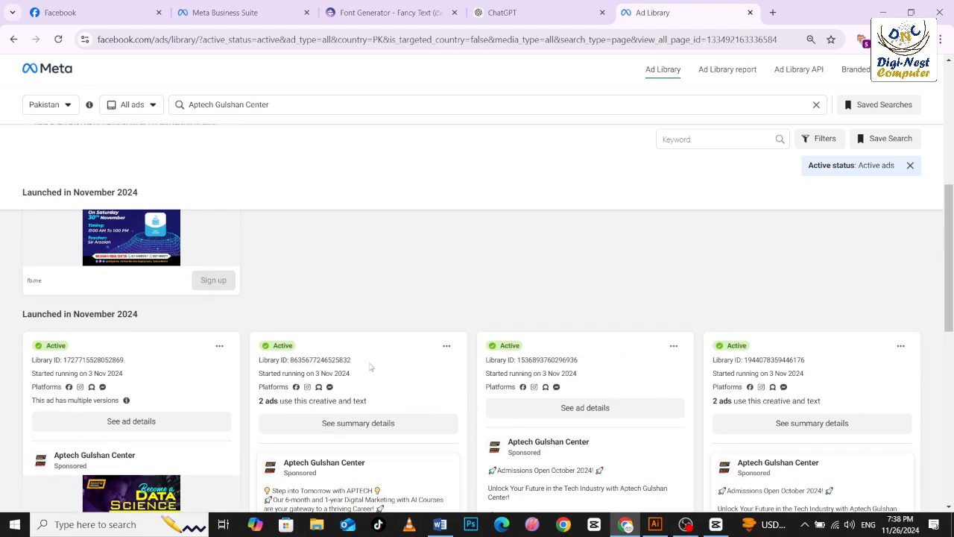
{"action": "scroll", "coordinate": [370, 365], "scroll_direction": "down", "scroll_amount": 2}
{"action": "scroll", "coordinate": [370, 366], "scroll_direction": "down", "scroll_amount": 1}
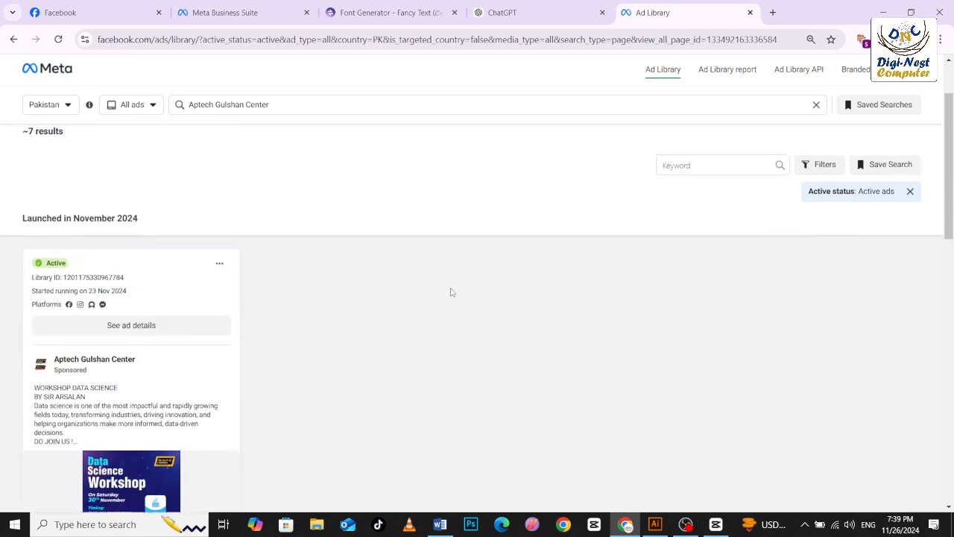
Replace the advertiser search with "gfs" and open the ads of the GFS construction company.
{"action": "left_click_drag", "start_coordinate": [269, 105], "coordinate": [159, 115]}
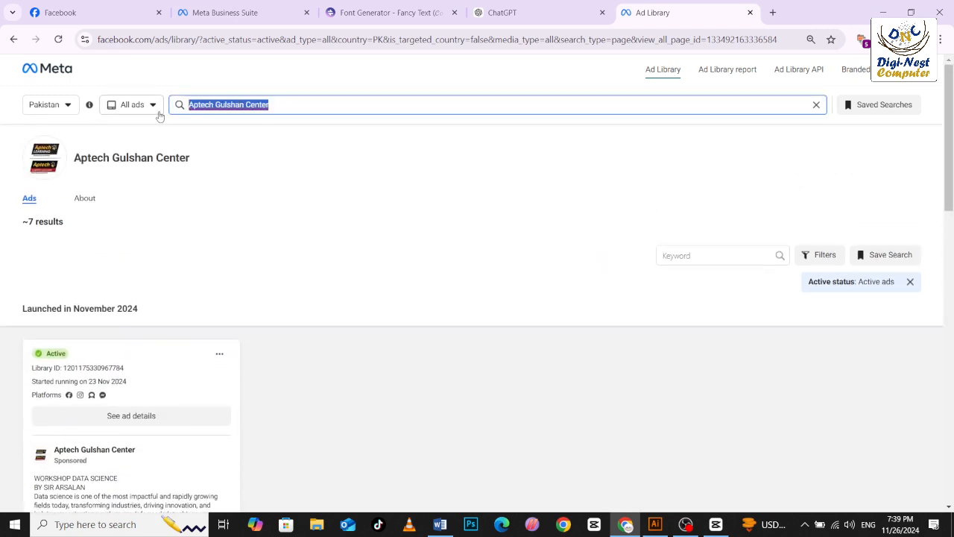
{"action": "type", "text": "gfs"}
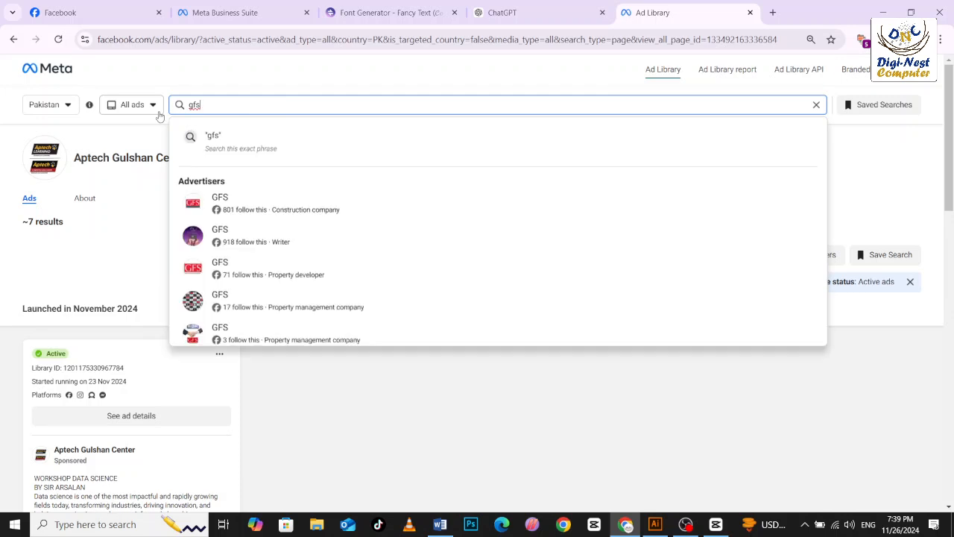
{"action": "left_click", "coordinate": [215, 204]}
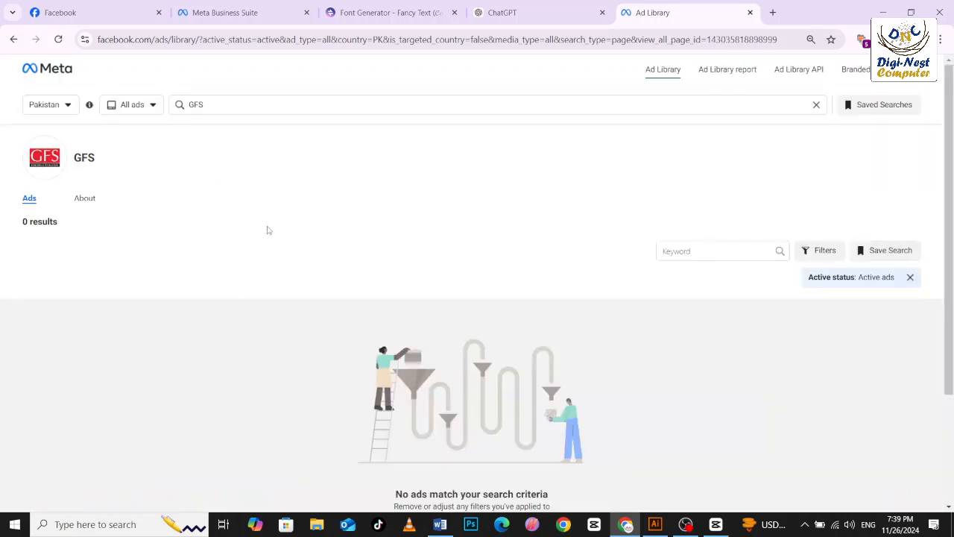
Search the advertisers for "arena multimedia" and open the ads of Arena Multimedia Clifton Centre.
{"action": "double_click", "coordinate": [195, 104]}
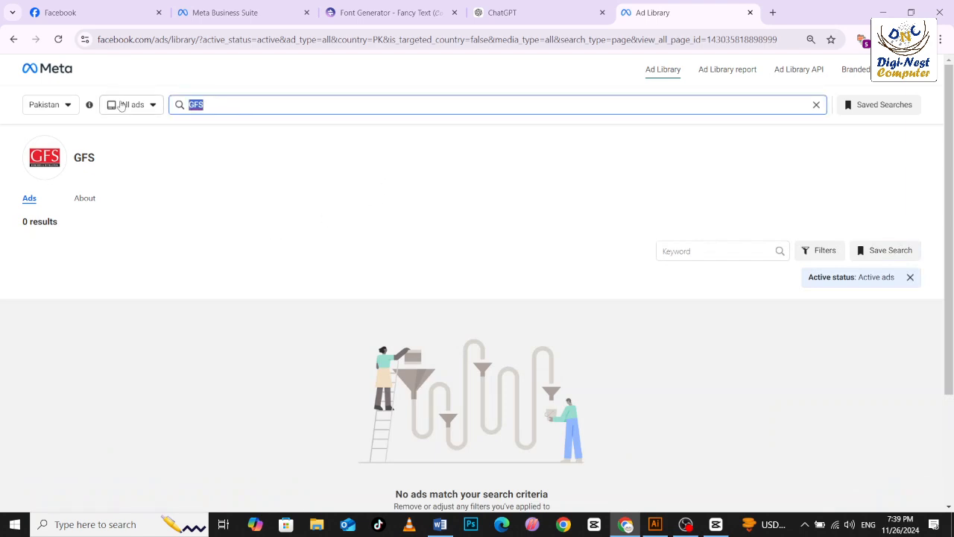
{"action": "type", "text": "arena"}
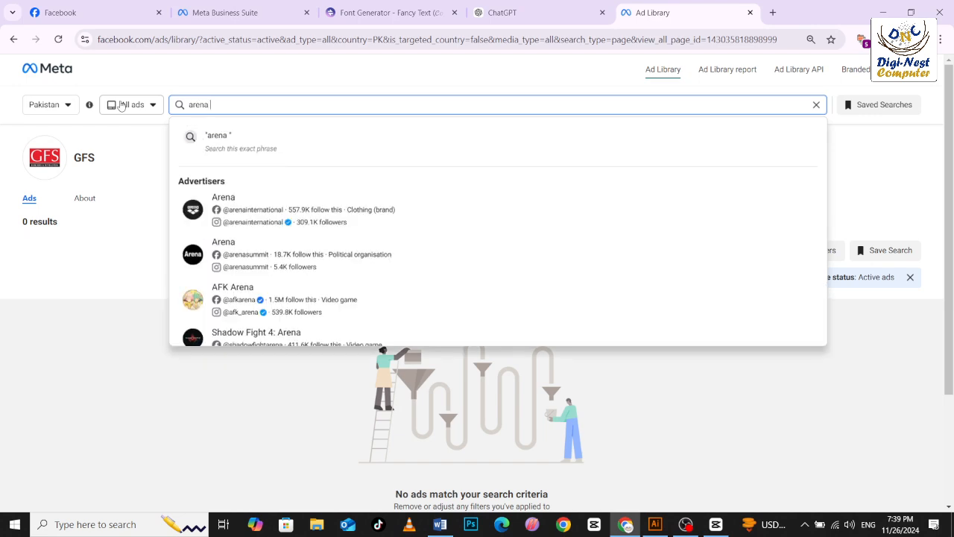
{"action": "type", "text": " multimedia"}
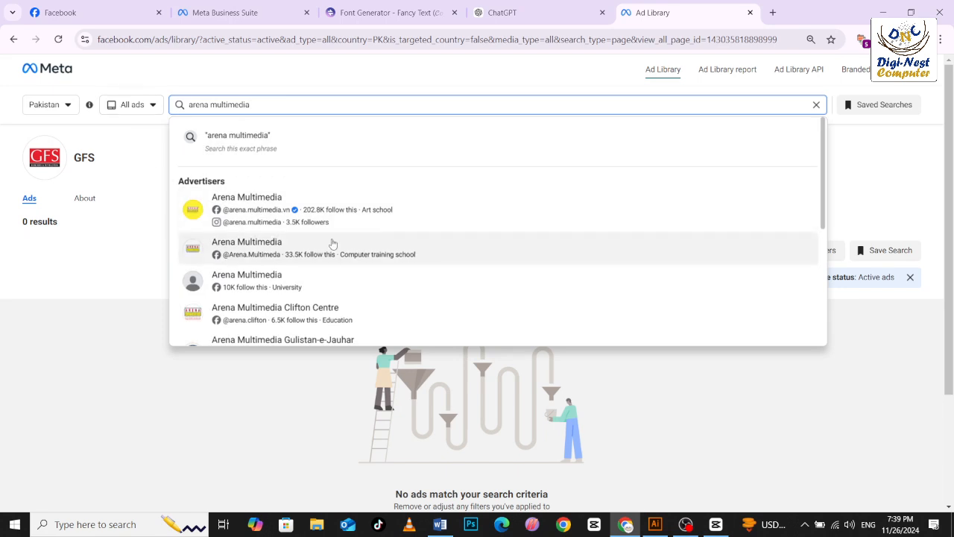
{"action": "left_click", "coordinate": [330, 308]}
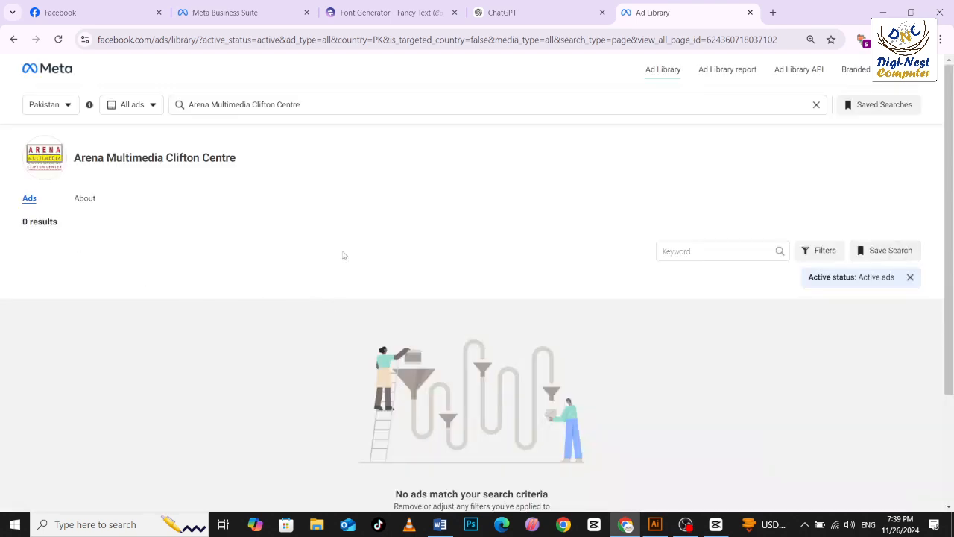
Close the Ad Library browser tab and minimize the browser window.
{"action": "scroll", "coordinate": [343, 254], "scroll_direction": "down", "scroll_amount": 3}
{"action": "scroll", "coordinate": [343, 254], "scroll_direction": "up", "scroll_amount": 3}
{"action": "left_click", "coordinate": [750, 12]}
{"action": "left_click", "coordinate": [883, 13]}
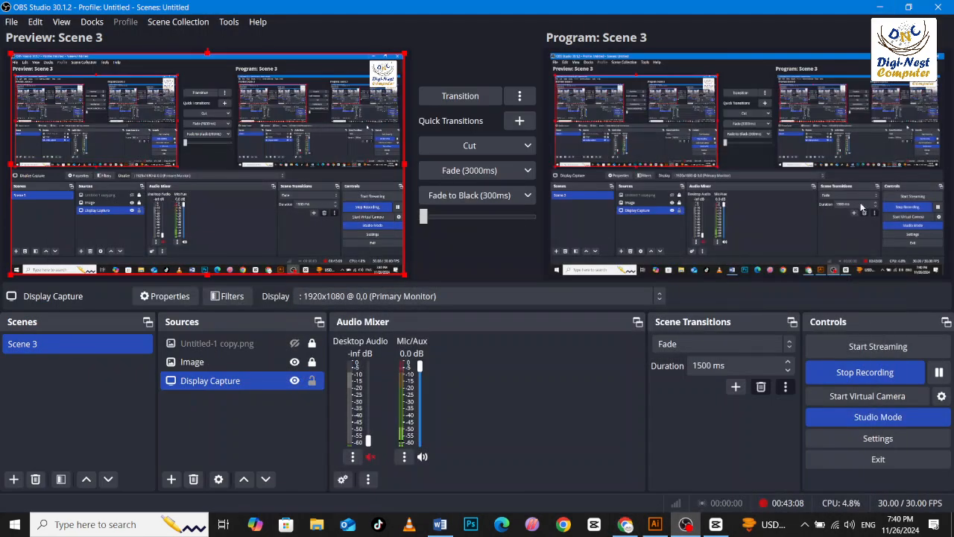